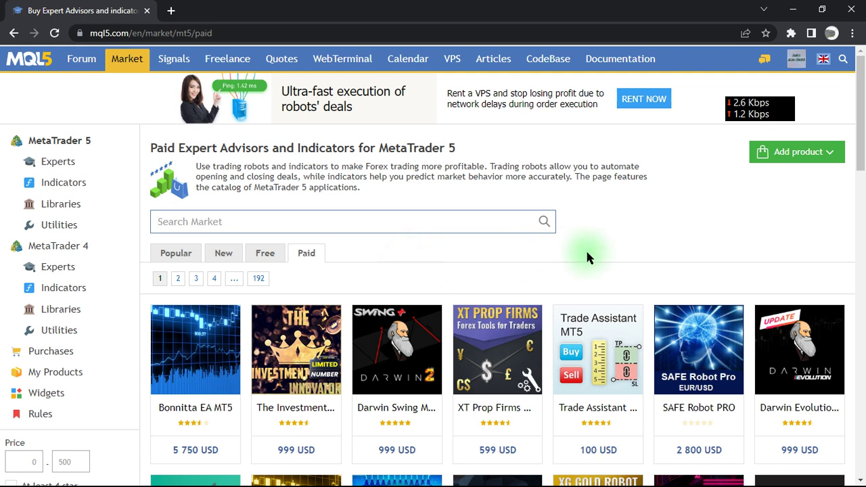
Open the new product form for a MetaTrader 5 app from the main Market page
left_click(476, 251)
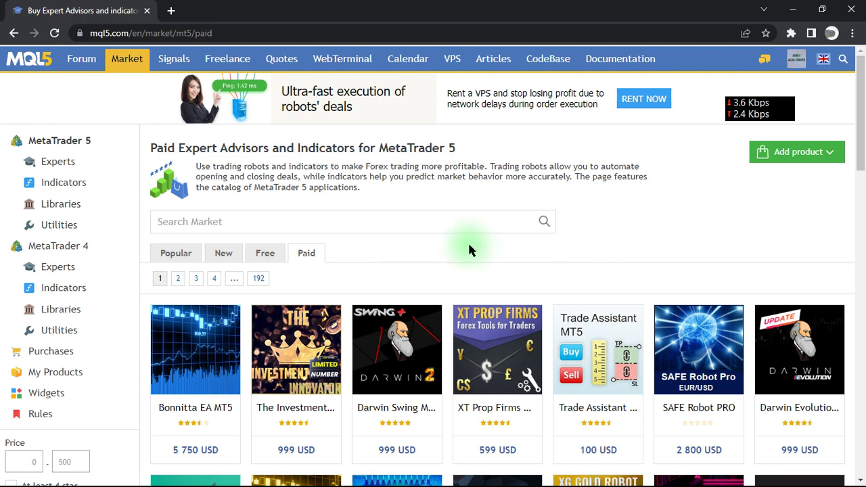
left_click(125, 68)
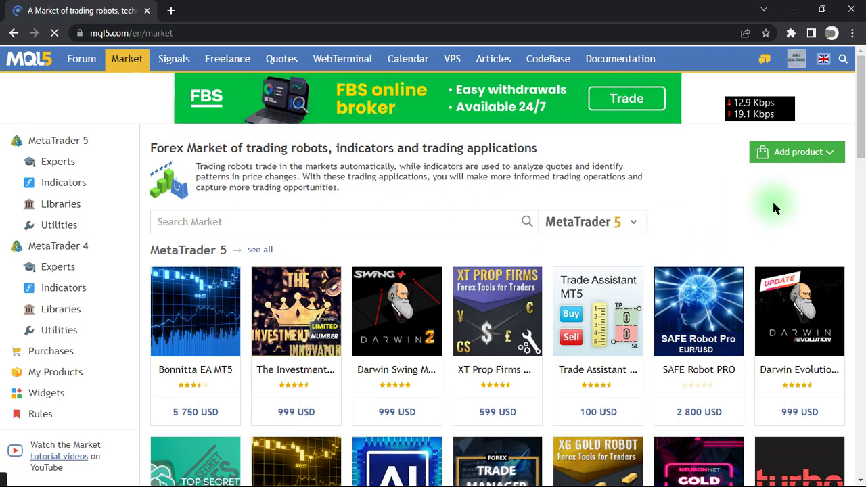
left_click(826, 155)
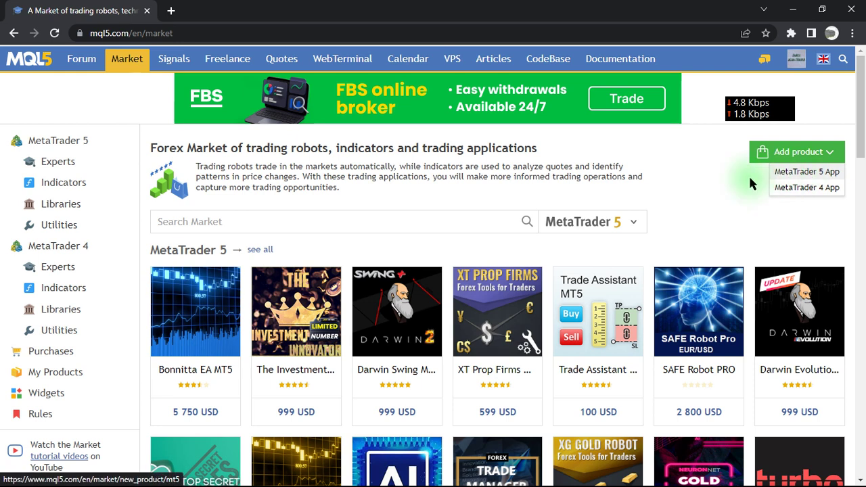
left_click(611, 227)
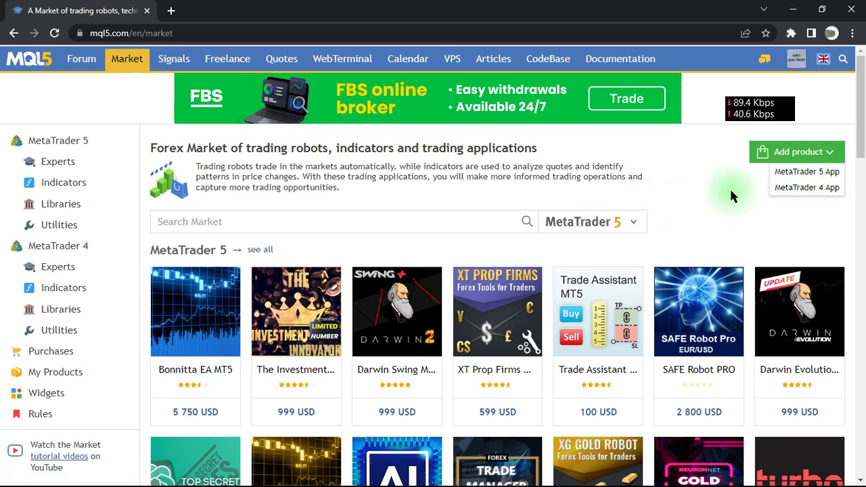
left_click(808, 173)
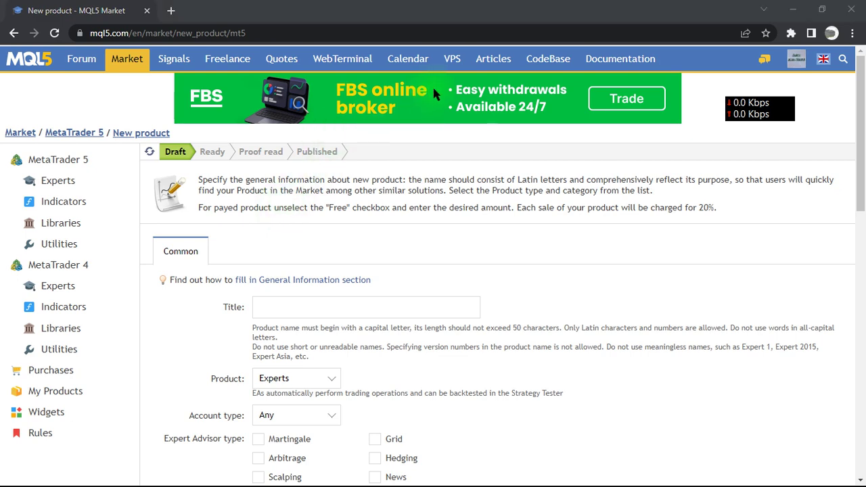
left_click(323, 237)
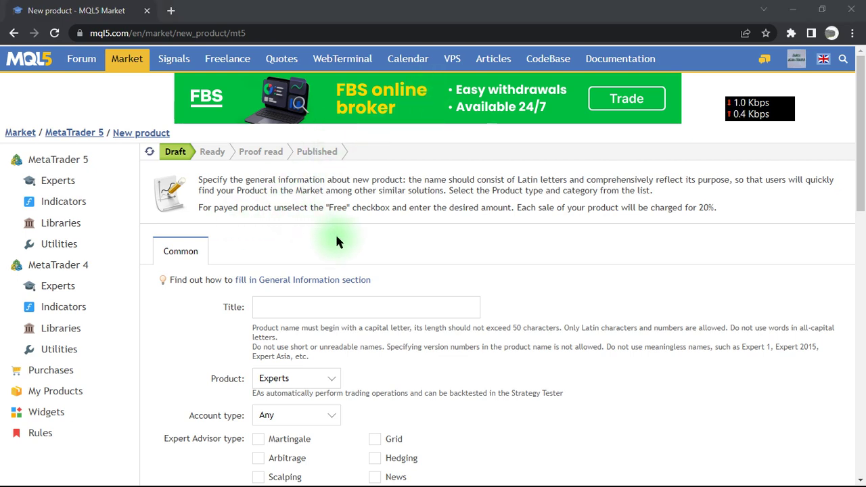
Enter "MA ADX" as the start of the new product's title
scroll(335, 233, "down", 2)
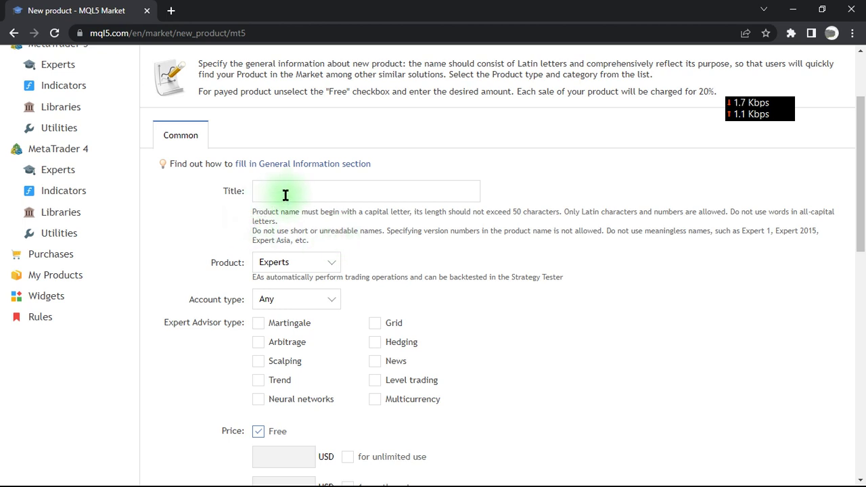
left_click(296, 192)
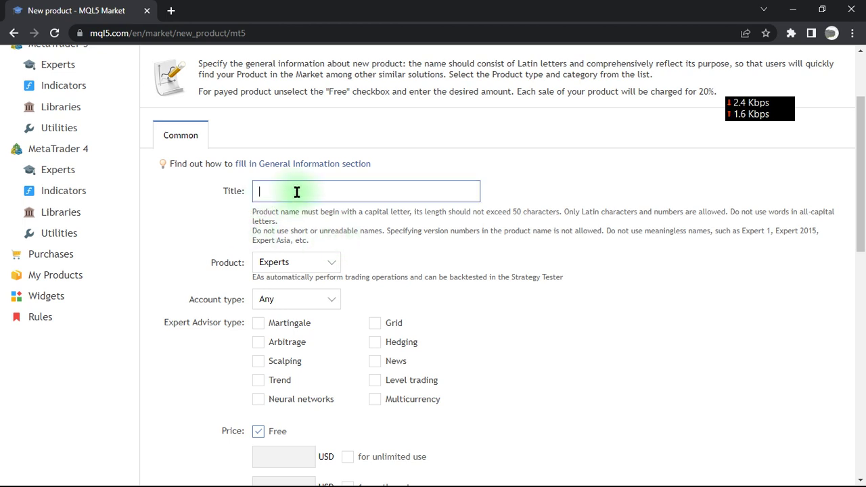
type("MA ADX")
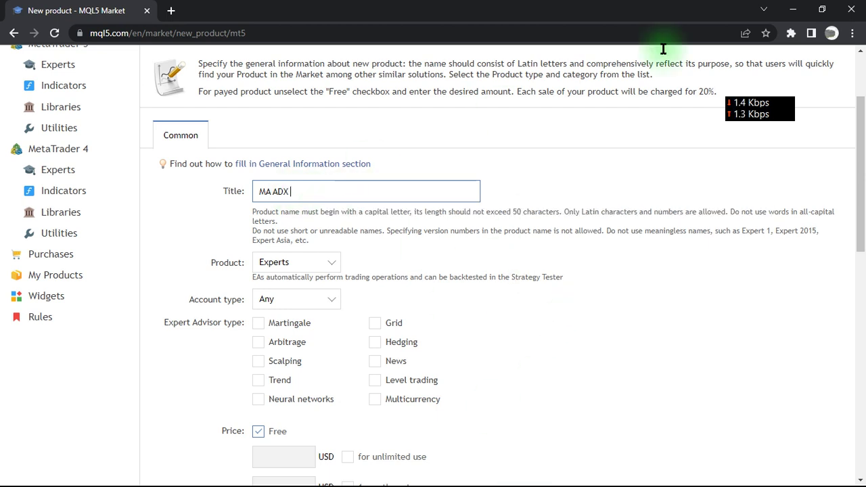
Switch to MetaTrader 5, check the expert's file name in the Strategy Tester settings, and return to the product form in Chrome
left_click(794, 10)
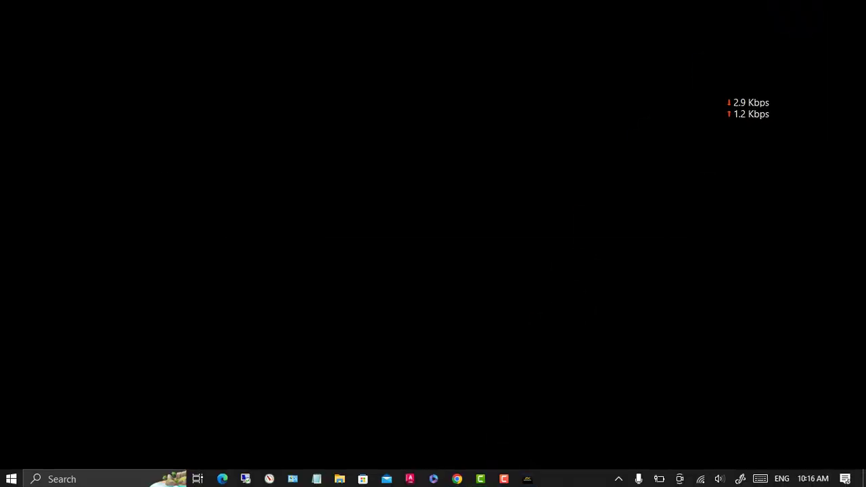
left_click(528, 479)
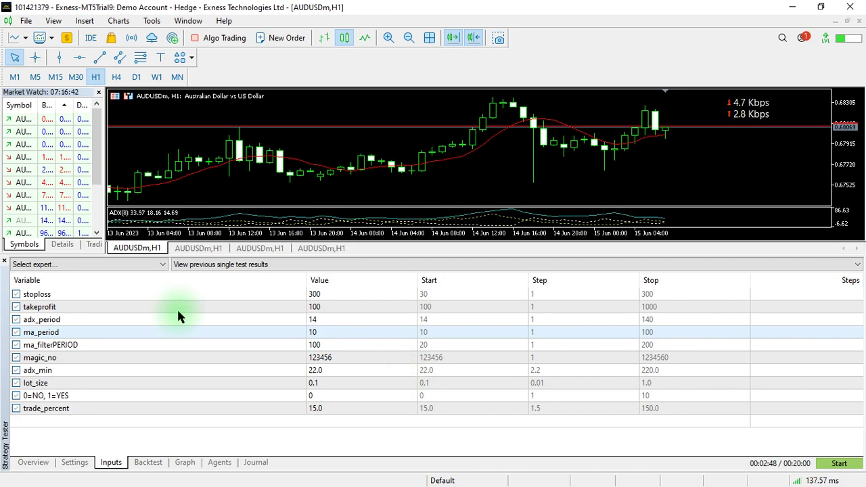
left_click(72, 465)
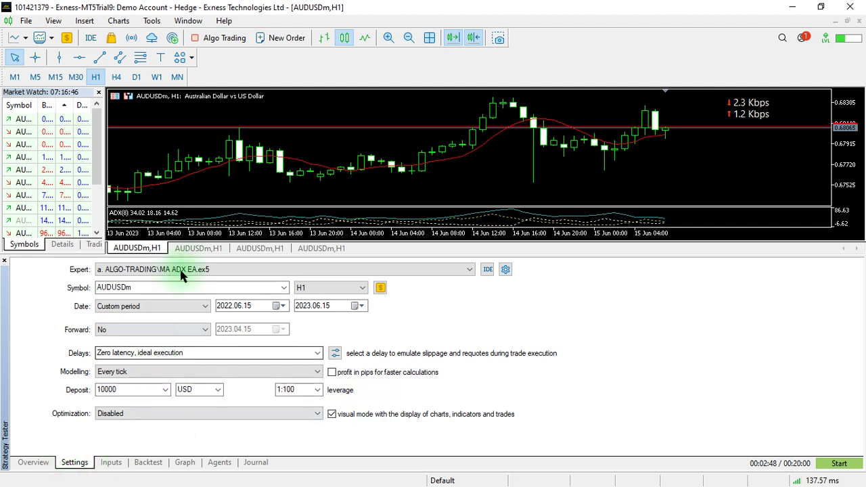
left_click(796, 12)
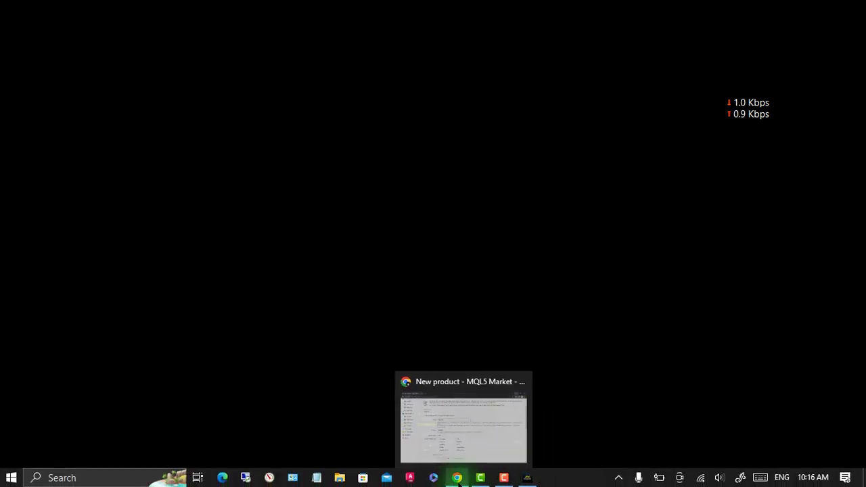
left_click(457, 478)
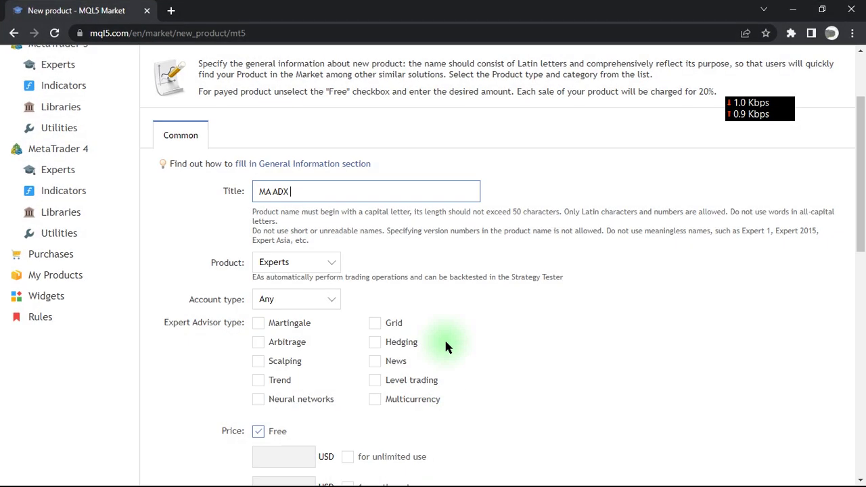
Complete the product title so it reads "MA ADX EA"
left_click(322, 193)
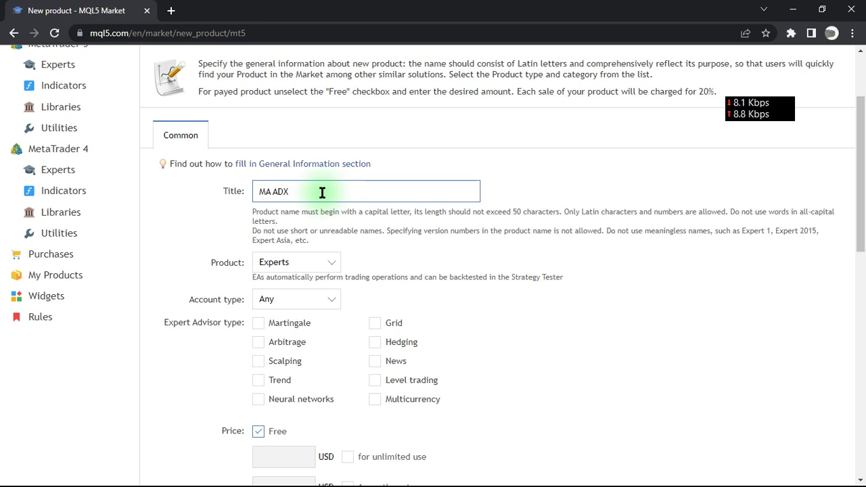
type("EA")
left_click(278, 212)
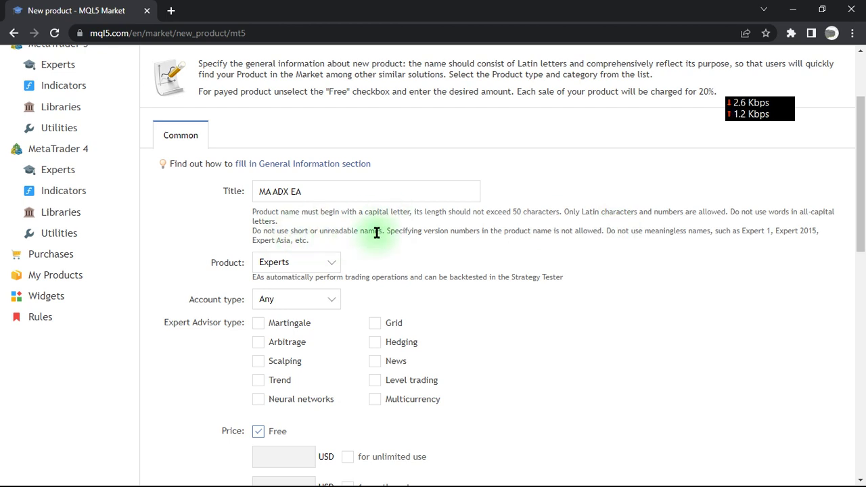
Change the product title to "MA ADX Market Analyzer EA"
left_click(318, 195)
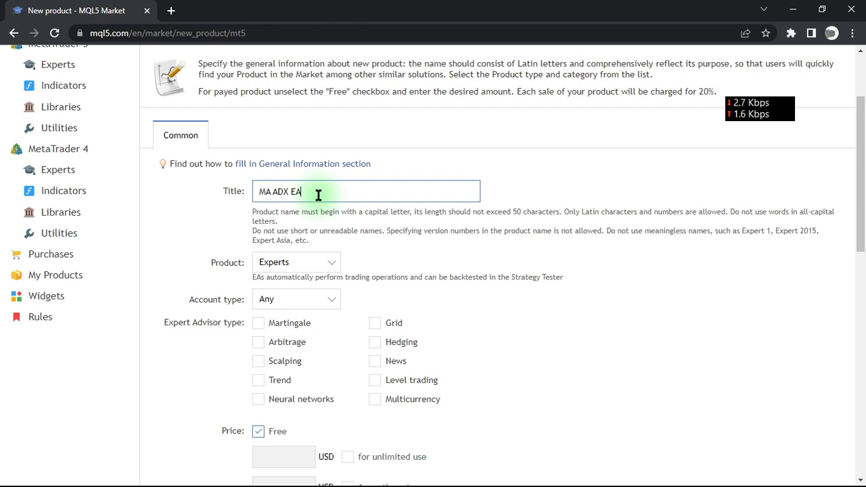
key("BackSpace")
type("arket Alalyzer ")
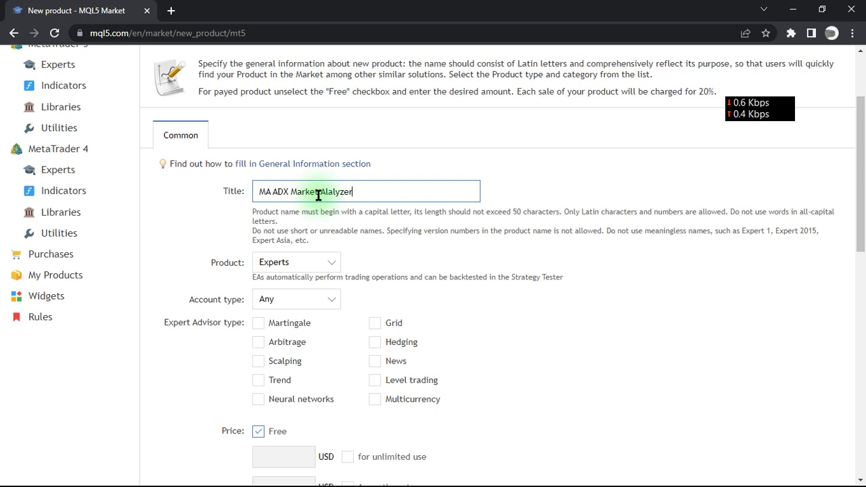
type("EA")
left_click(328, 192)
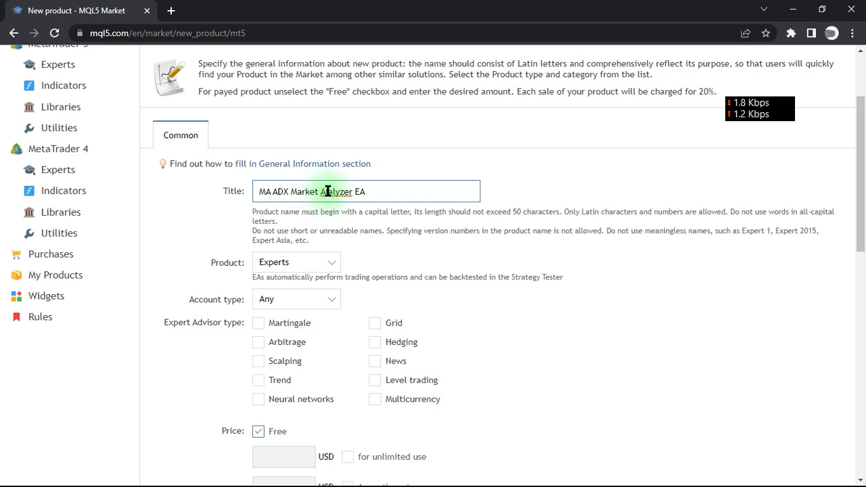
key("BackSpace")
type("n")
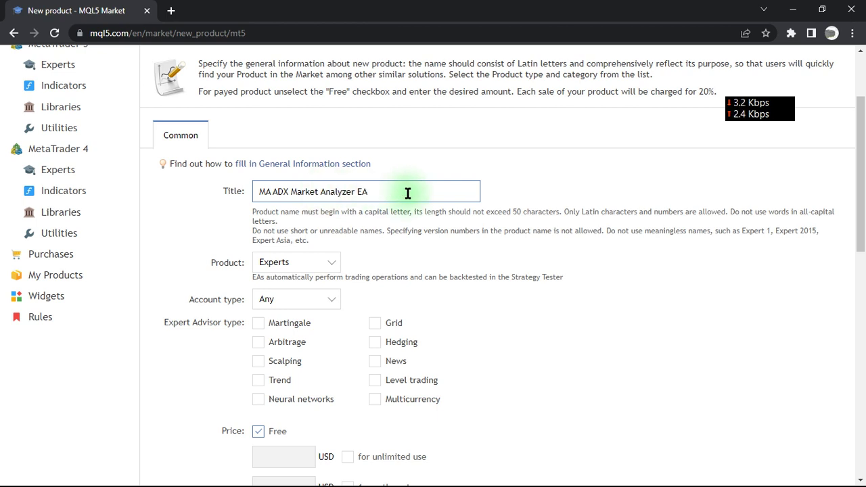
left_click(368, 192)
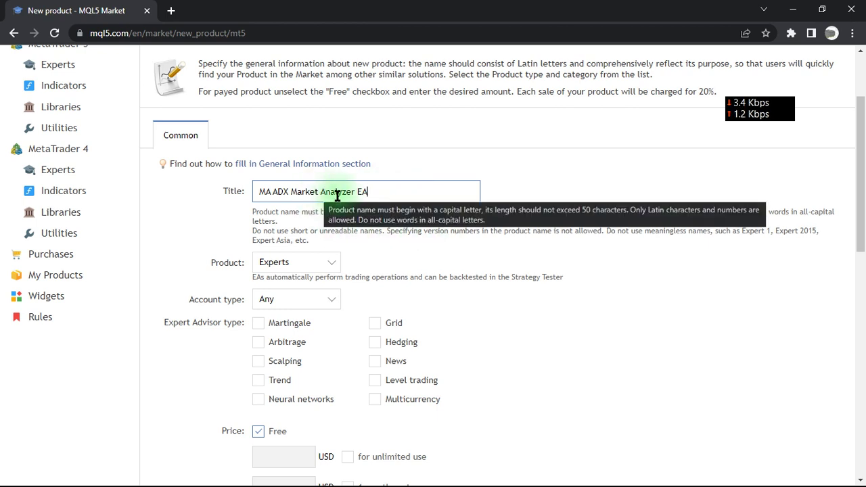
left_click(524, 190)
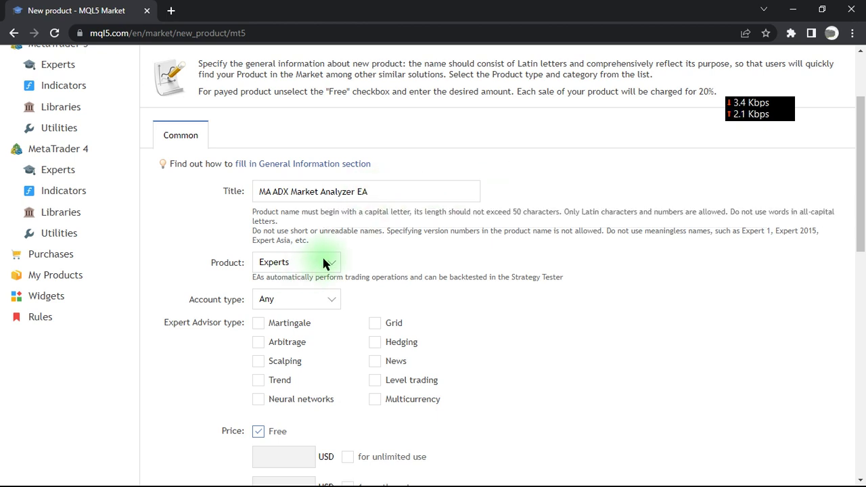
Review the available product types, try Indicators, and set the product type back to Experts
scroll(324, 263, "down", 2)
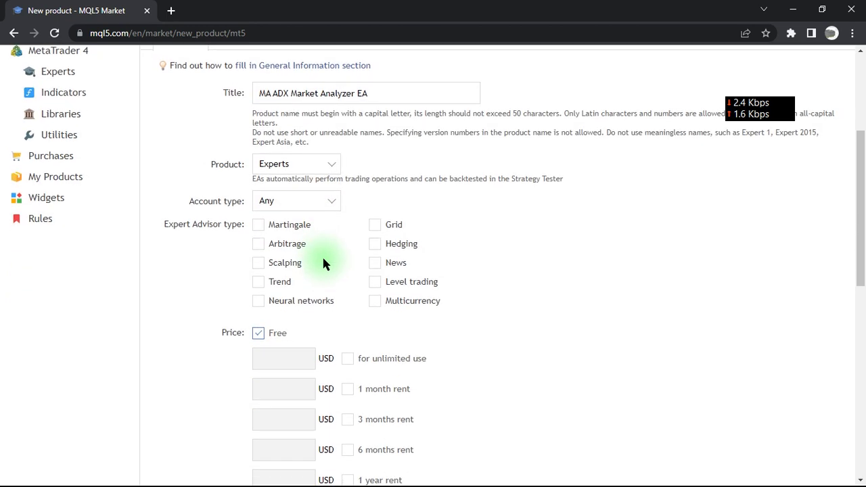
left_click(324, 167)
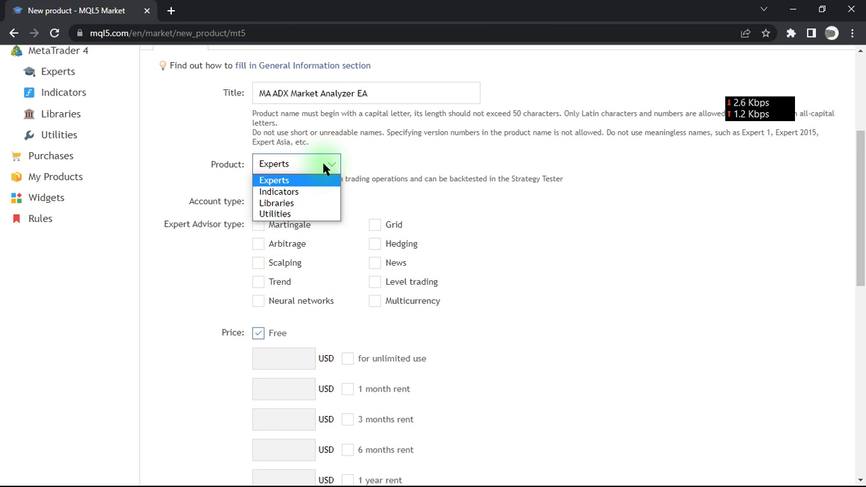
left_click(323, 168)
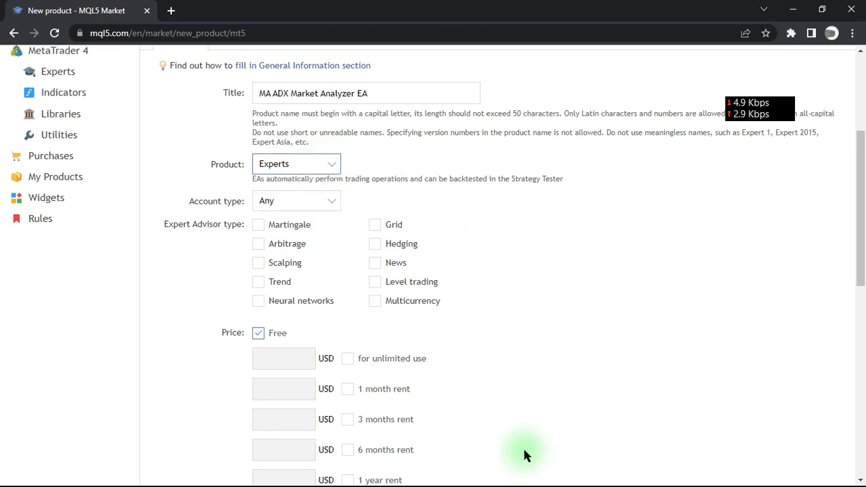
left_click(331, 167)
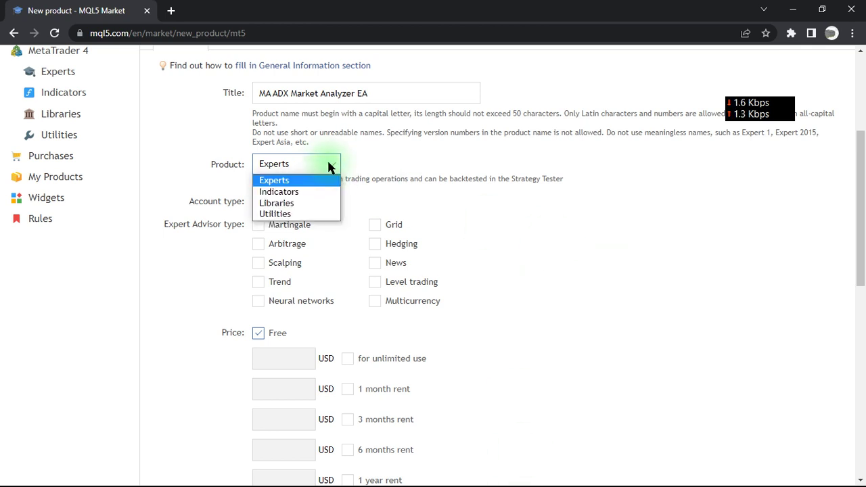
left_click(298, 192)
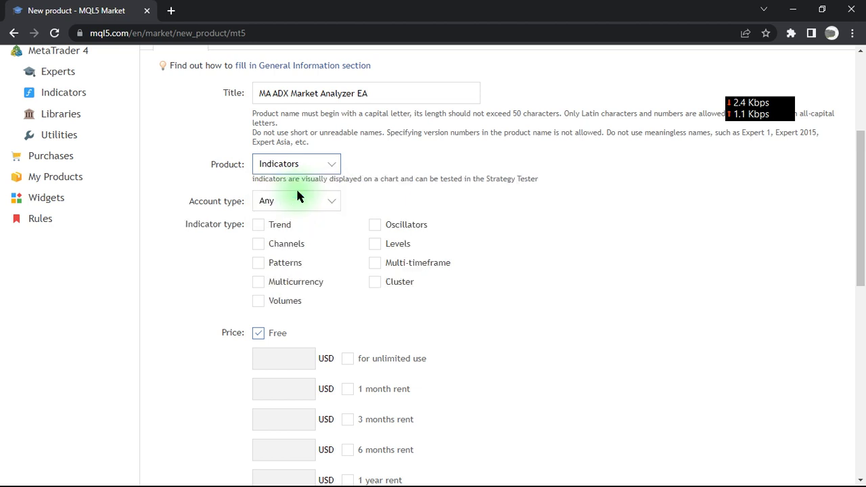
left_click(321, 164)
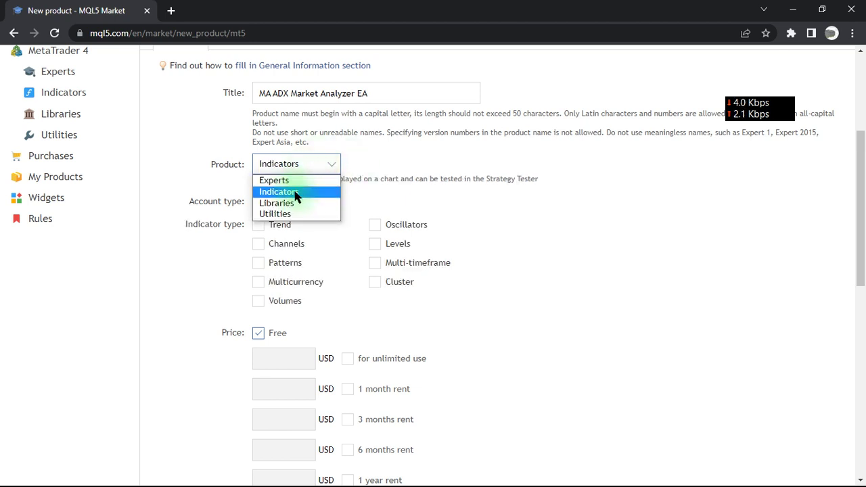
left_click(302, 180)
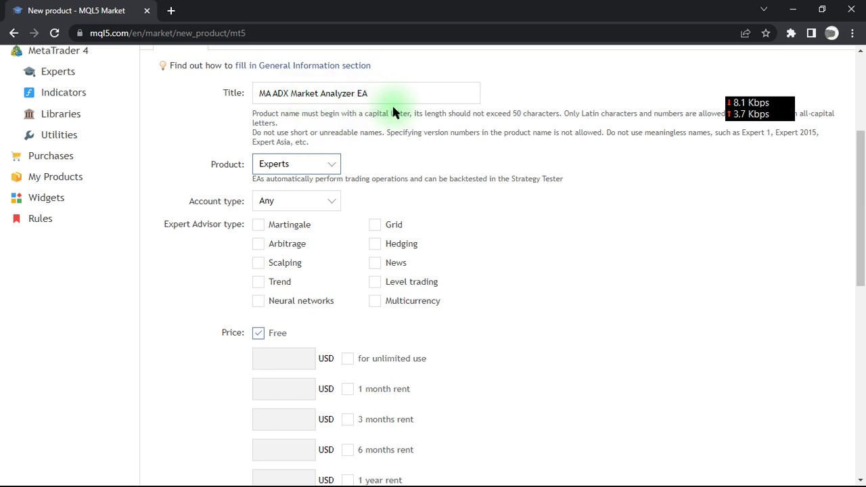
Try Netting as the account type and set it back to Any
left_click(328, 203)
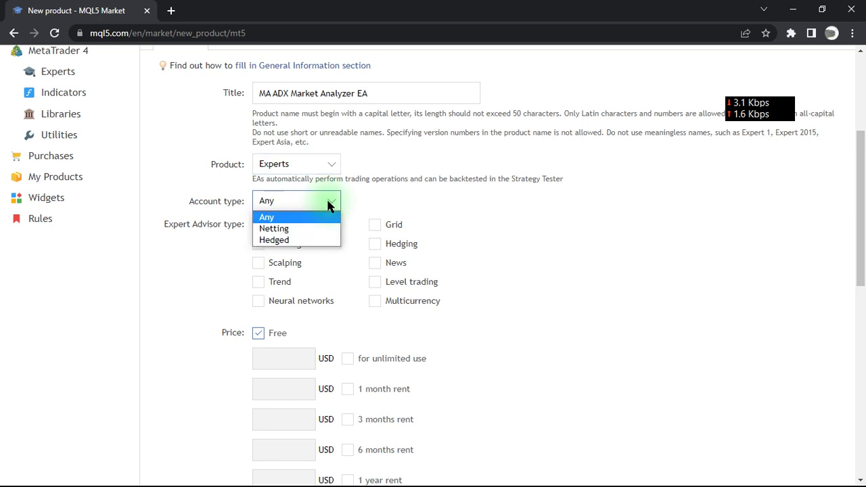
left_click(274, 229)
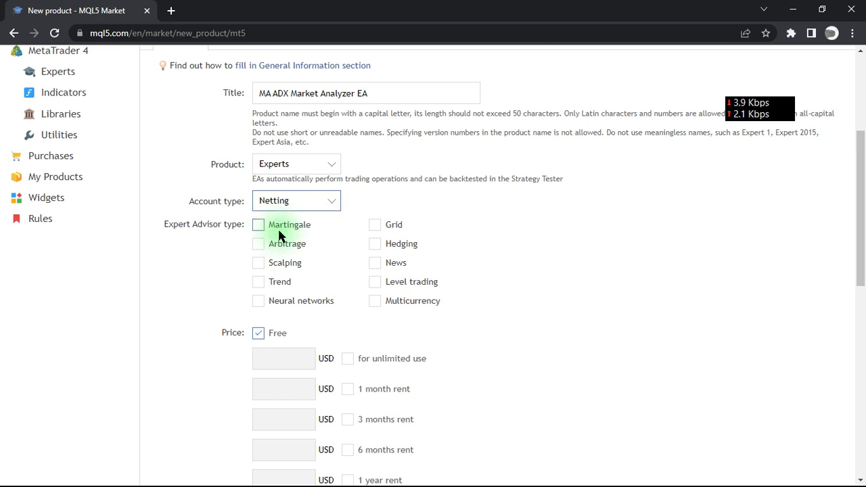
left_click(329, 205)
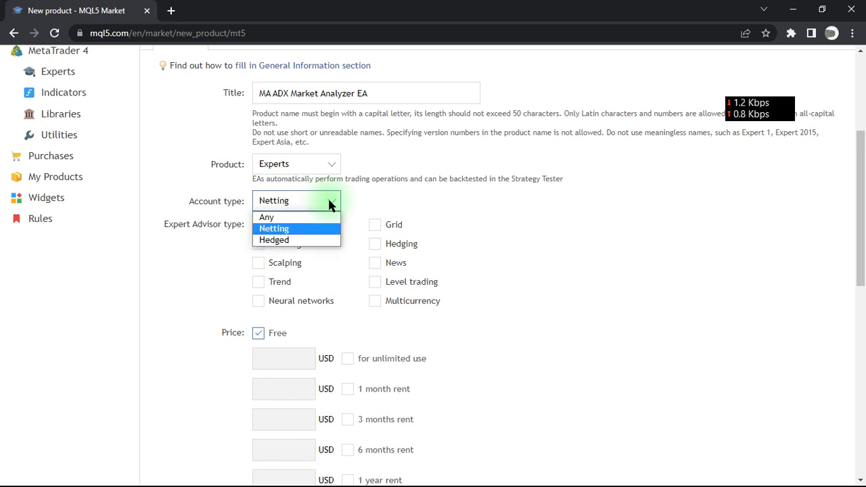
left_click(311, 218)
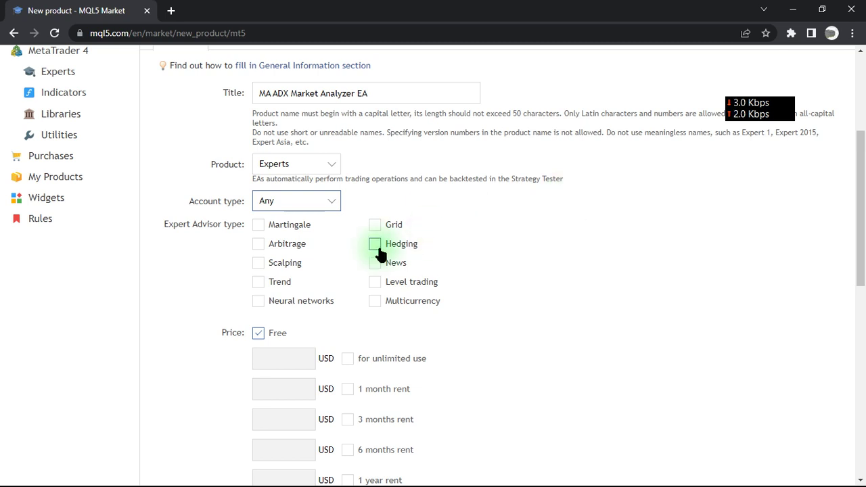
Mark the Expert Advisor type as both Trend and Scalping
left_click(258, 284)
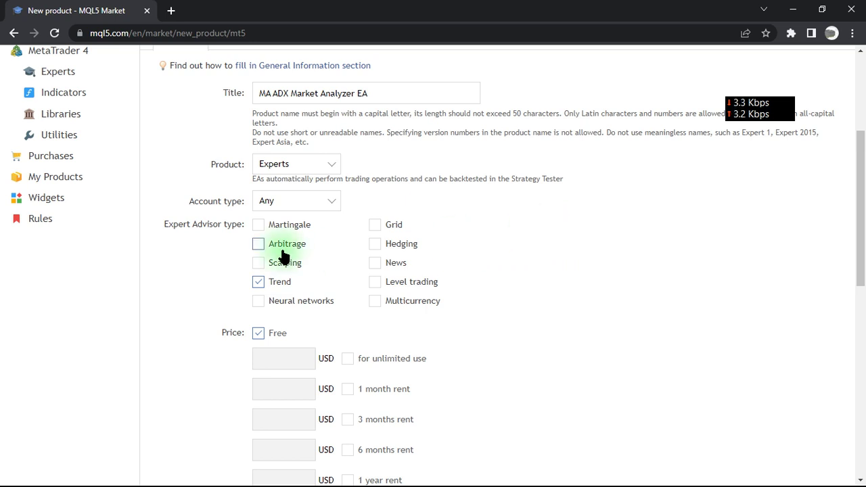
left_click(258, 264)
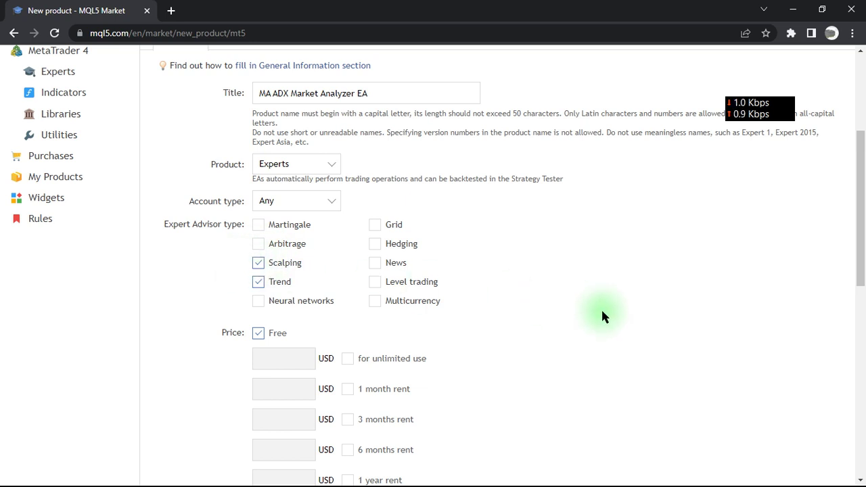
Turn off the Free pricing and set the unlimited-use price to 100 USD
scroll(602, 313, "down", 2)
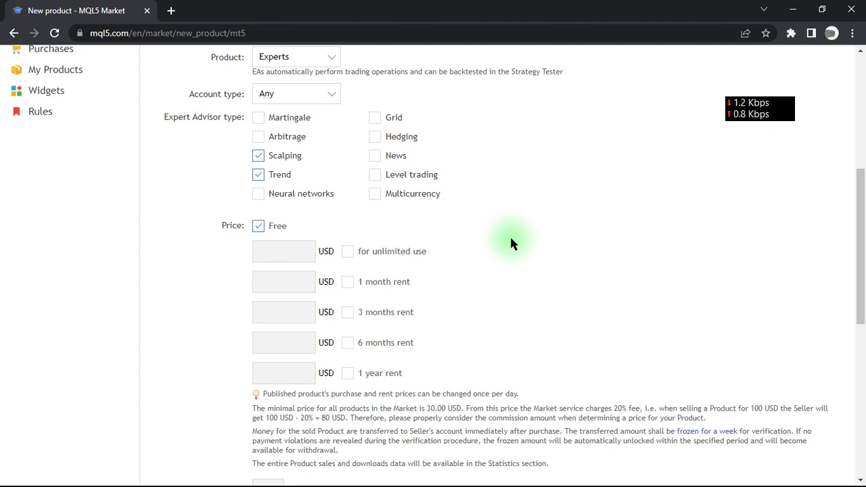
scroll(498, 219, "down", 1)
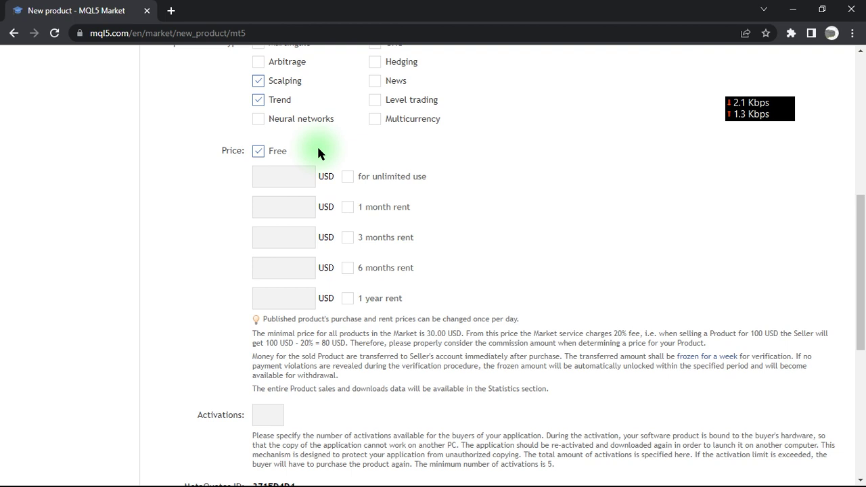
left_click(258, 152)
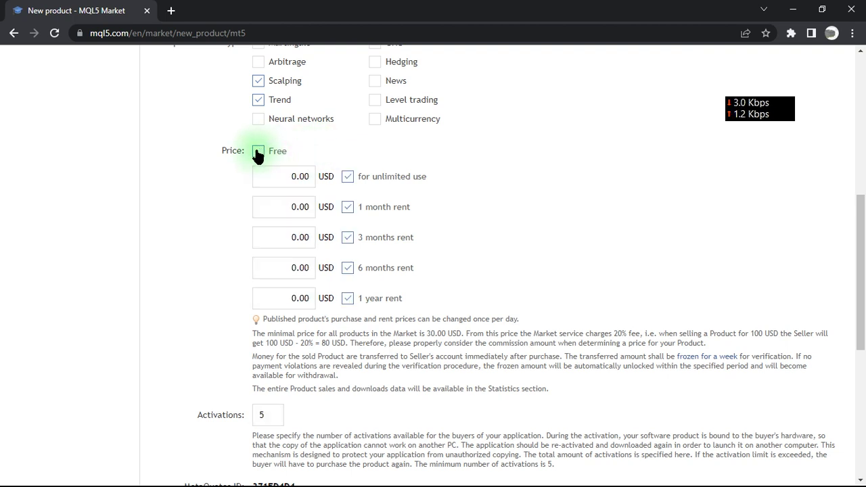
left_click(296, 177)
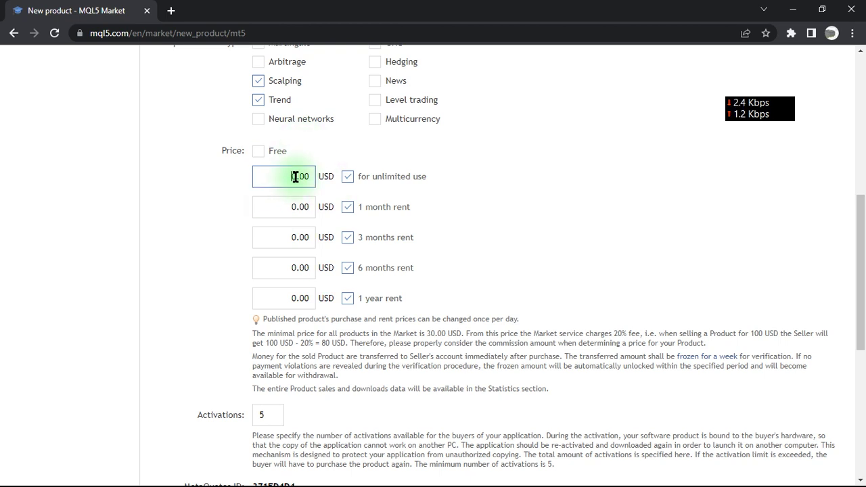
type("10")
Disable the 1 month, 3 months, 6 months and 1 year rent options
left_click(347, 208)
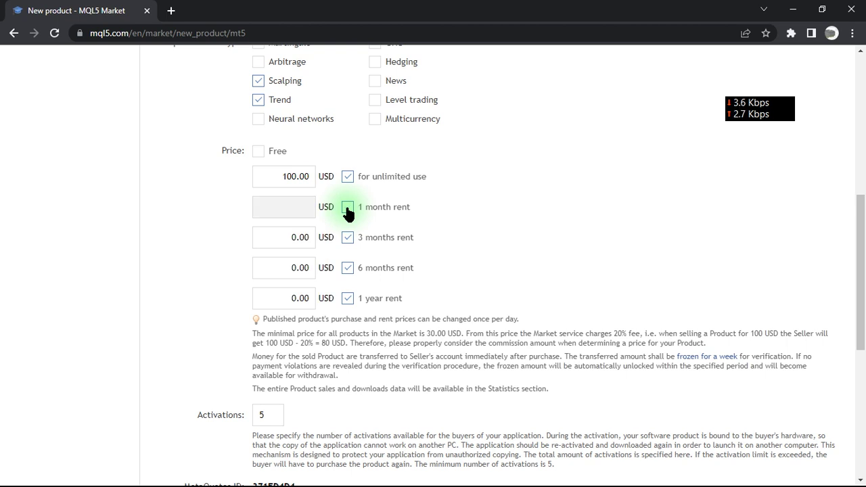
left_click(347, 239)
left_click(347, 269)
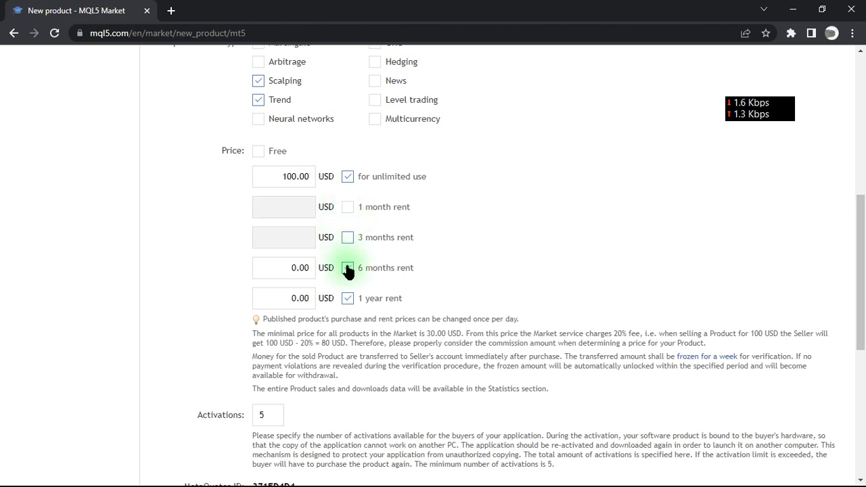
left_click(347, 299)
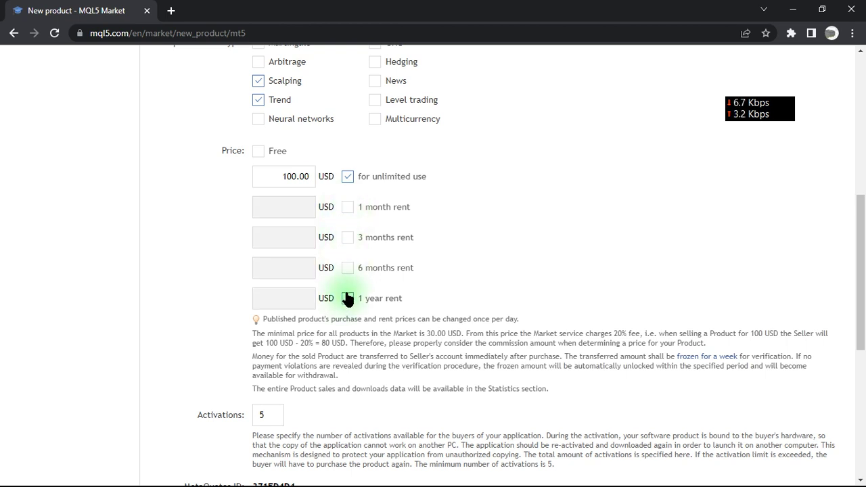
Try offering the 3 months rent at 40 USD, and set the product price back to Free
left_click(347, 238)
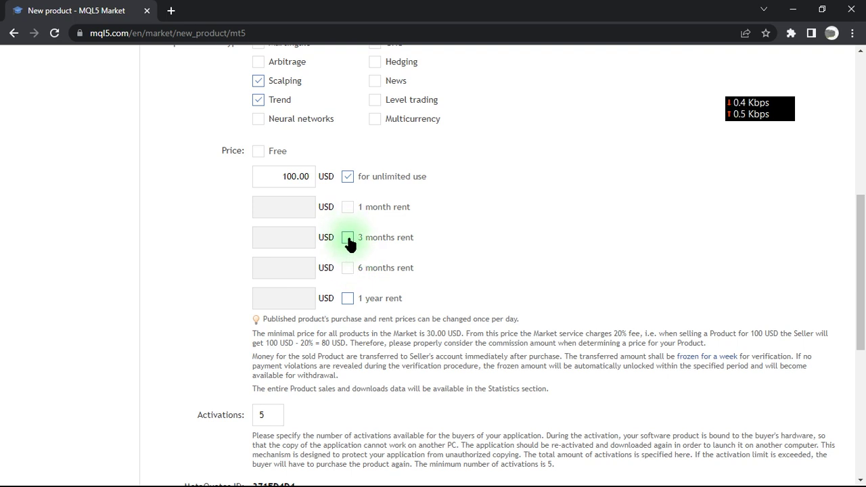
left_click(348, 238)
left_click(293, 238)
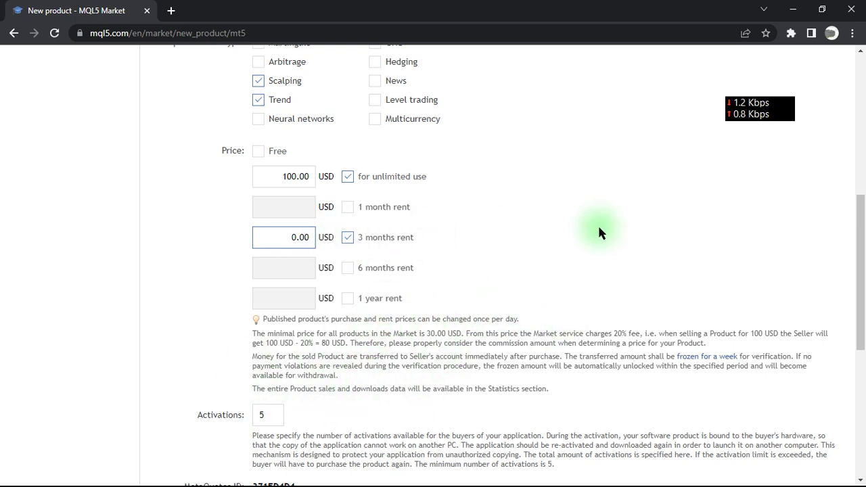
left_click(280, 239)
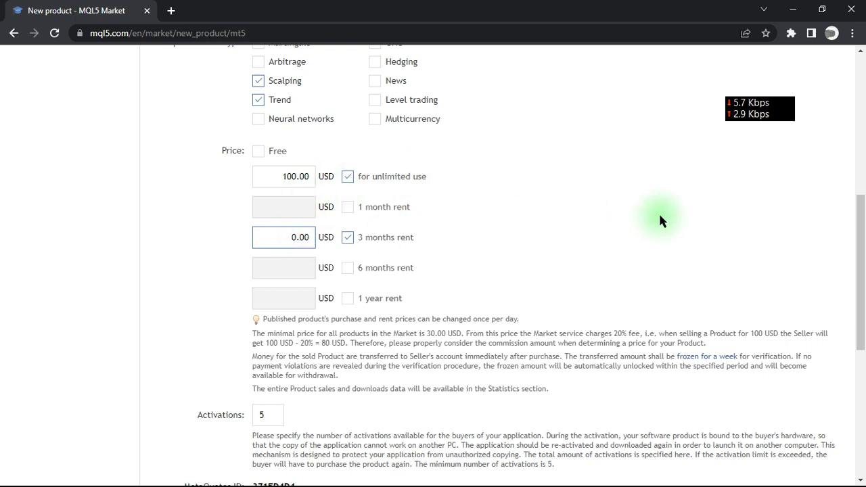
type("100")
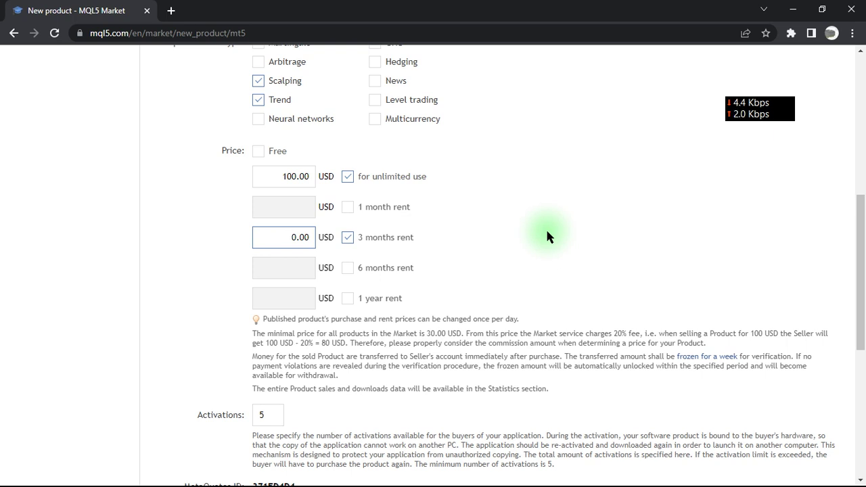
left_click(490, 239)
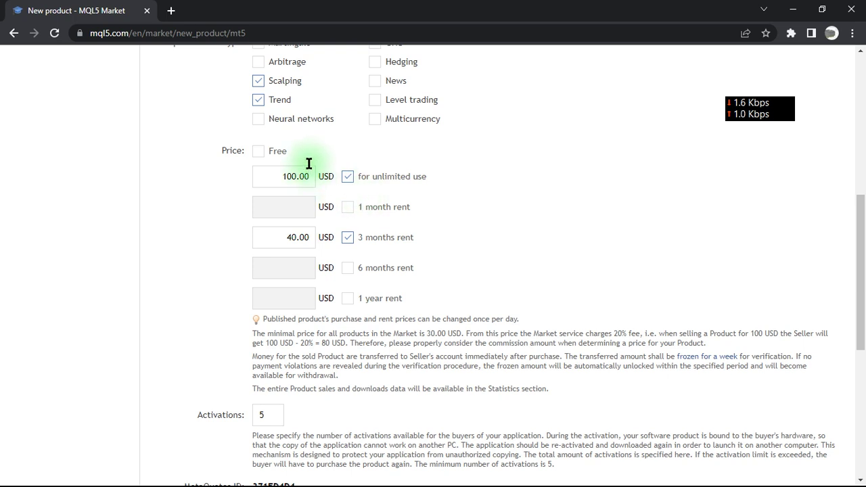
left_click(258, 152)
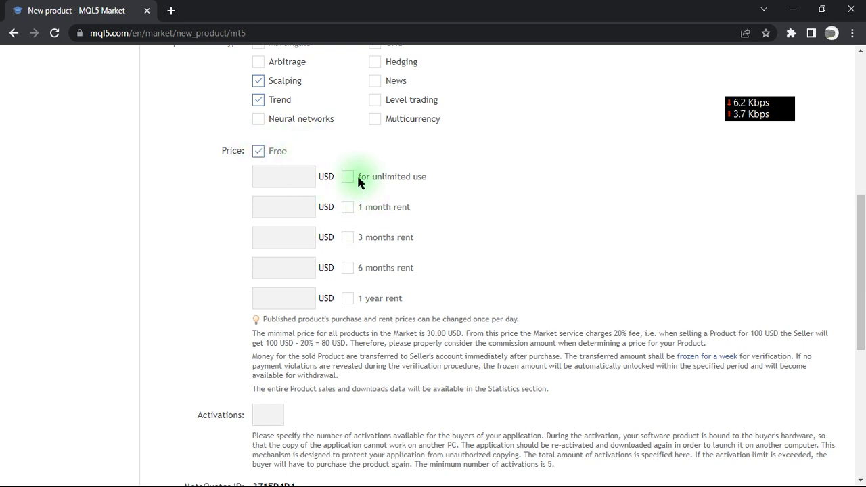
Accept the terms of the Market Developer Distribution Agreement and submit the form to add the new product
scroll(653, 235, "down", 2)
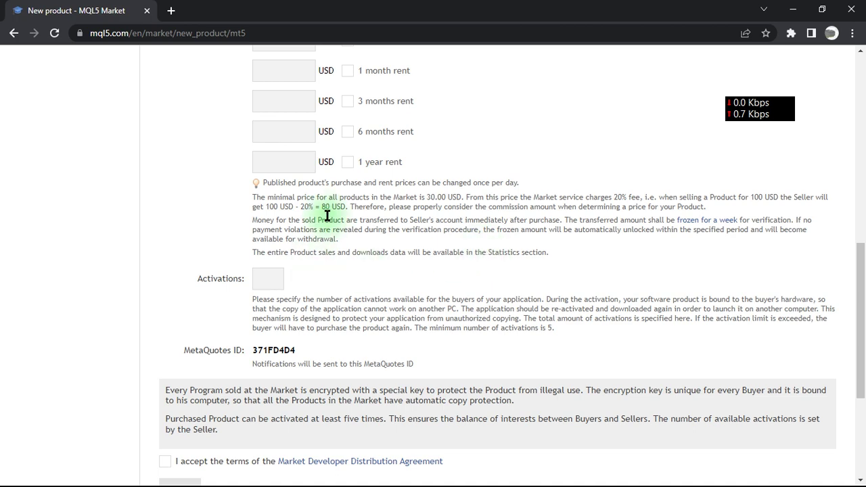
scroll(328, 215, "down", 2)
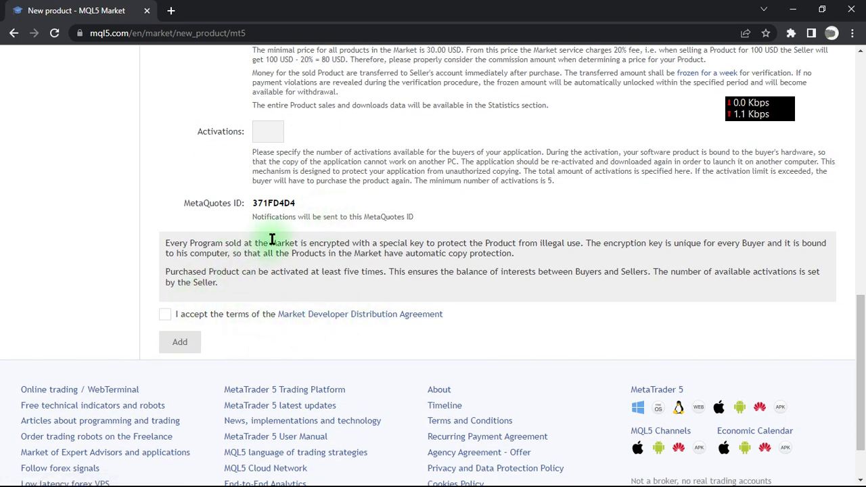
left_click(166, 316)
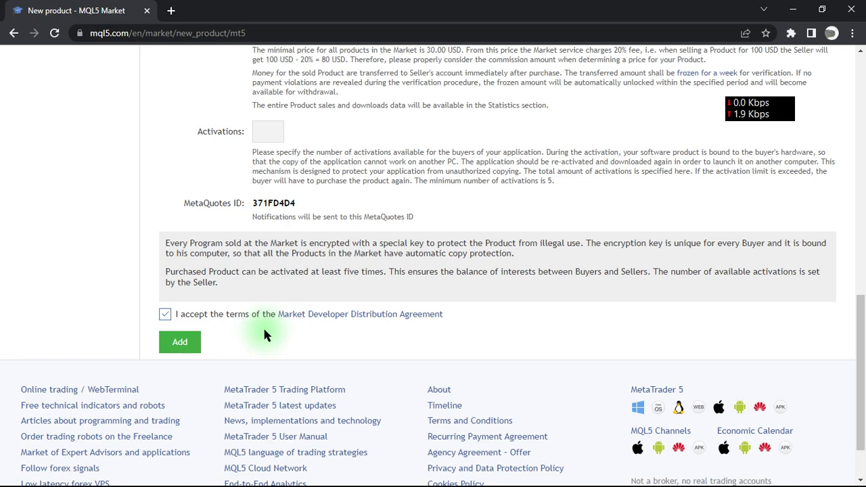
scroll(264, 330, "up", 8)
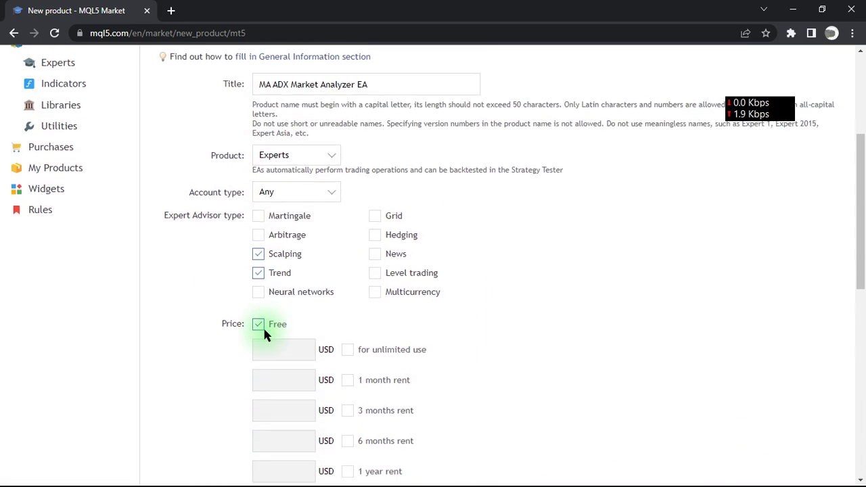
scroll(266, 335, "up", 1)
scroll(264, 335, "down", 10)
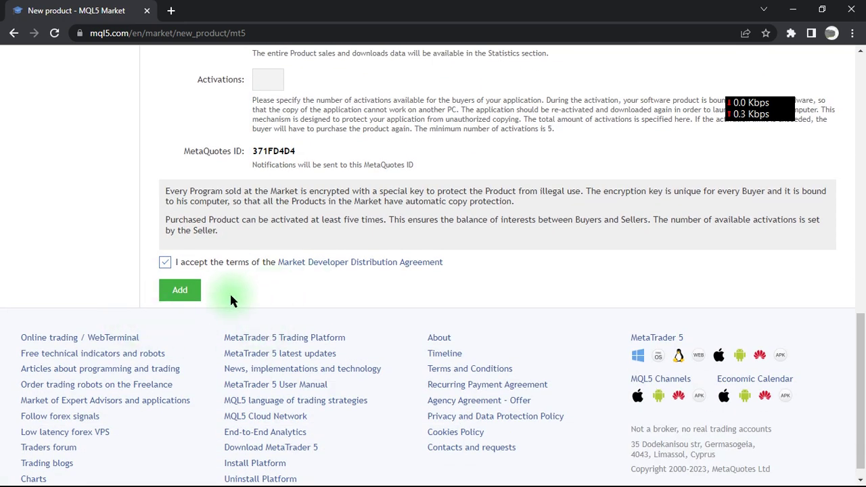
left_click(180, 291)
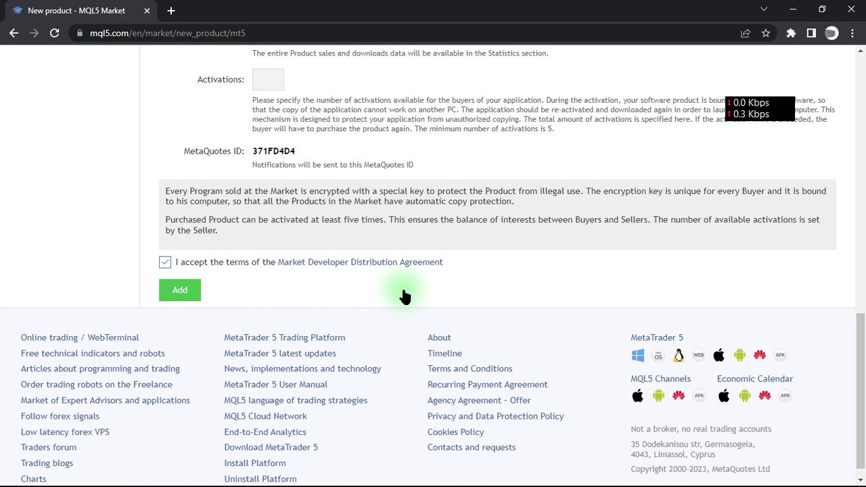
scroll(404, 296, "up", 15)
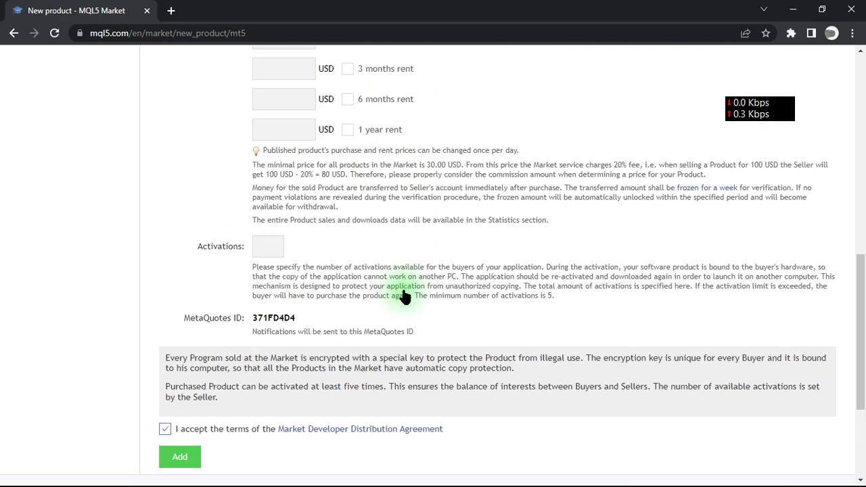
scroll(404, 296, "up", 1)
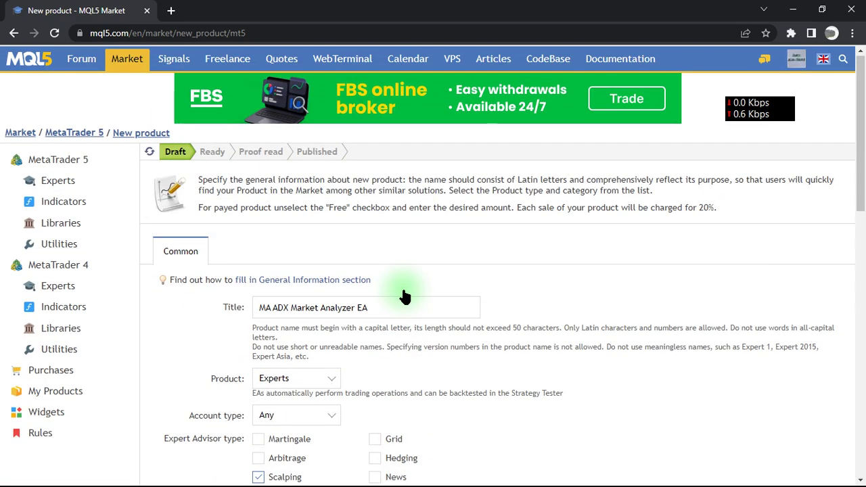
scroll(405, 296, "down", 15)
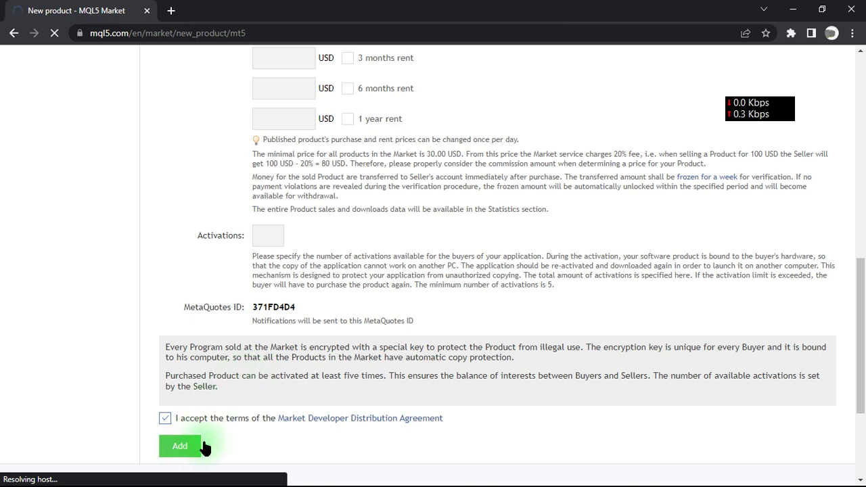
scroll(421, 422, "down", 3)
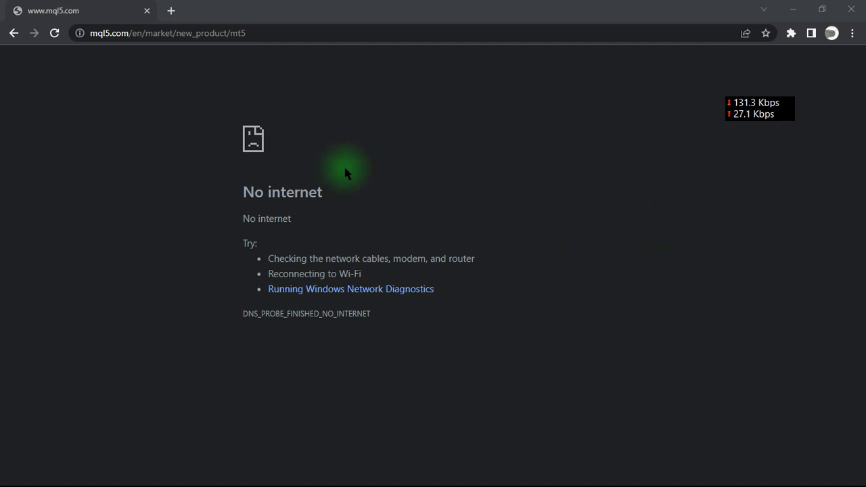
Reload the page and confirm the form resubmission to create the product draft
left_click(54, 33)
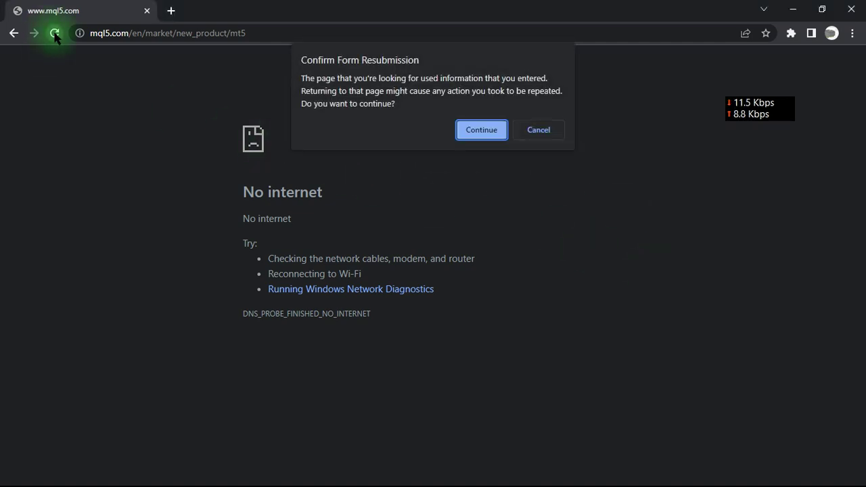
left_click(490, 134)
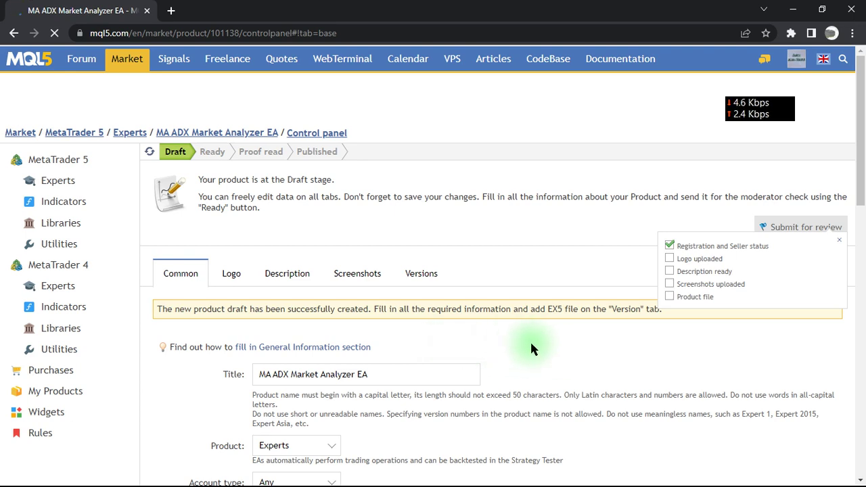
scroll(532, 346, "down", 6)
scroll(531, 347, "down", 3)
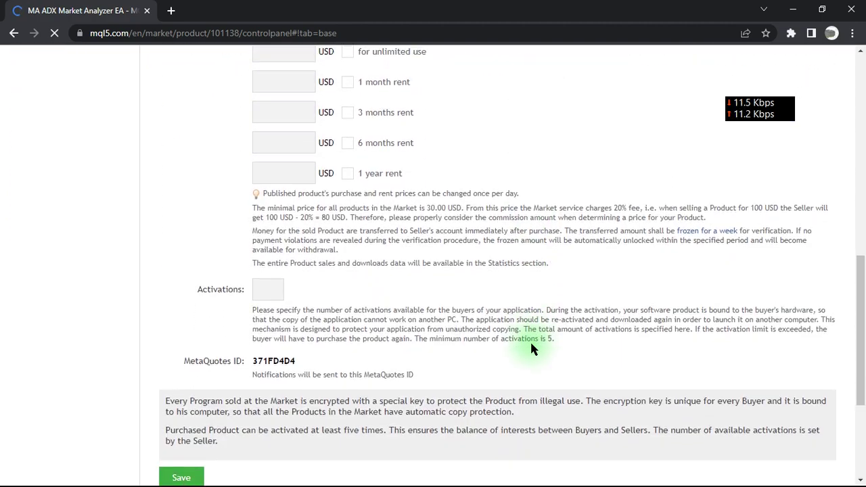
scroll(532, 347, "up", 9)
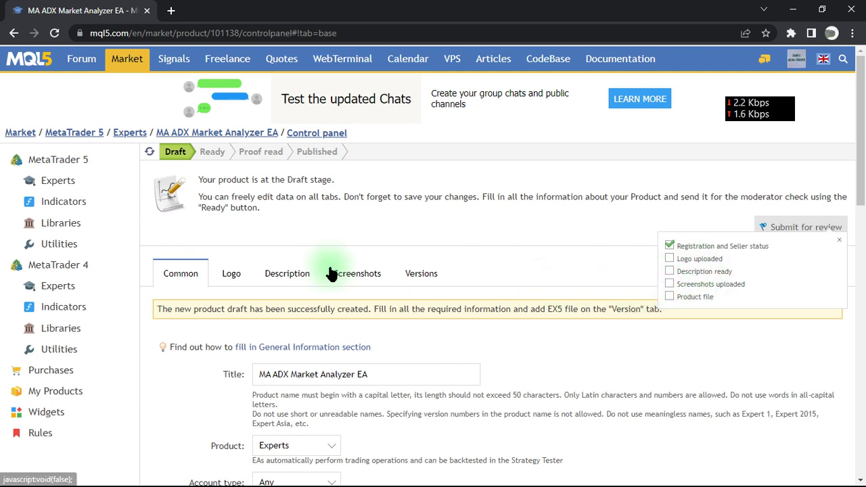
Open the logo settings of the product draft and review the image size and format requirements
left_click(230, 275)
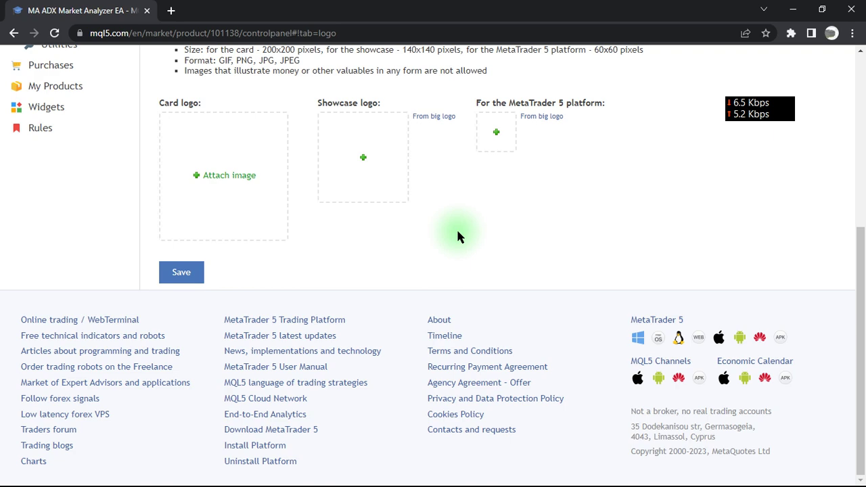
scroll(457, 237, "up", 5)
scroll(458, 237, "down", 3)
scroll(457, 237, "down", 1)
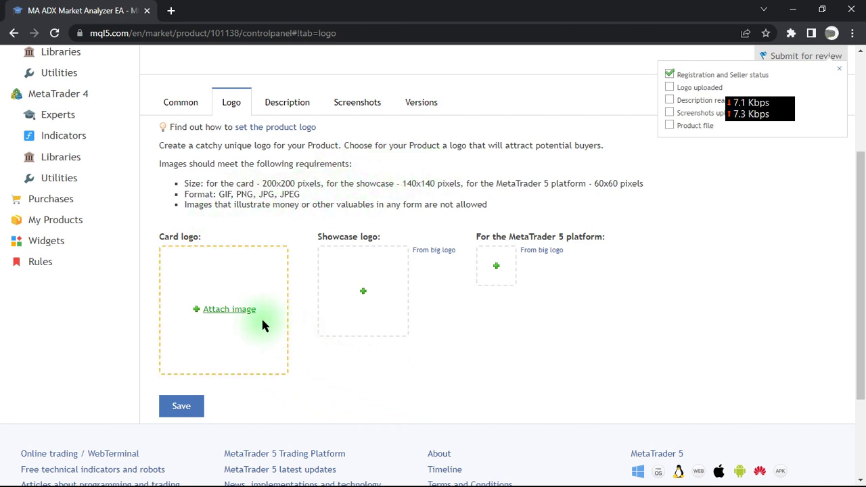
left_click(231, 310)
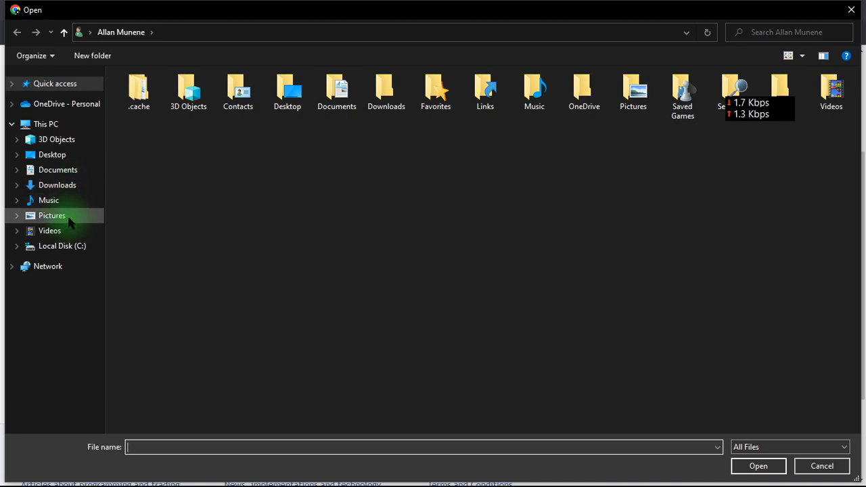
left_click(54, 216)
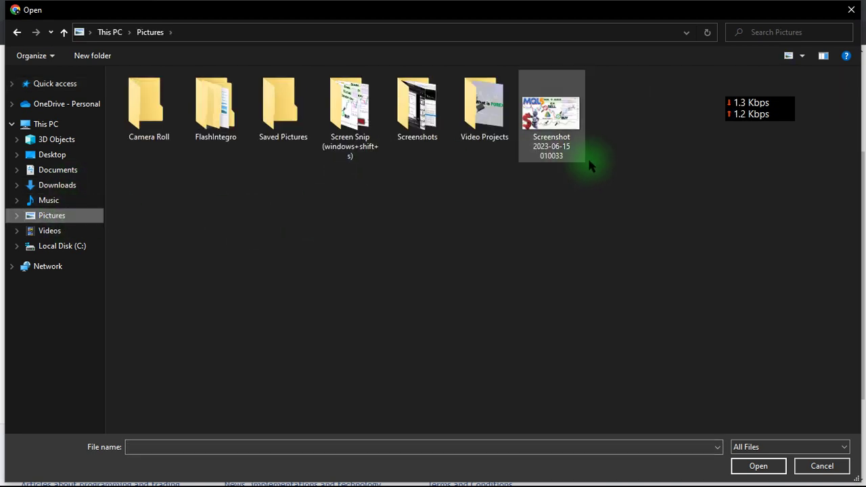
left_click(559, 138)
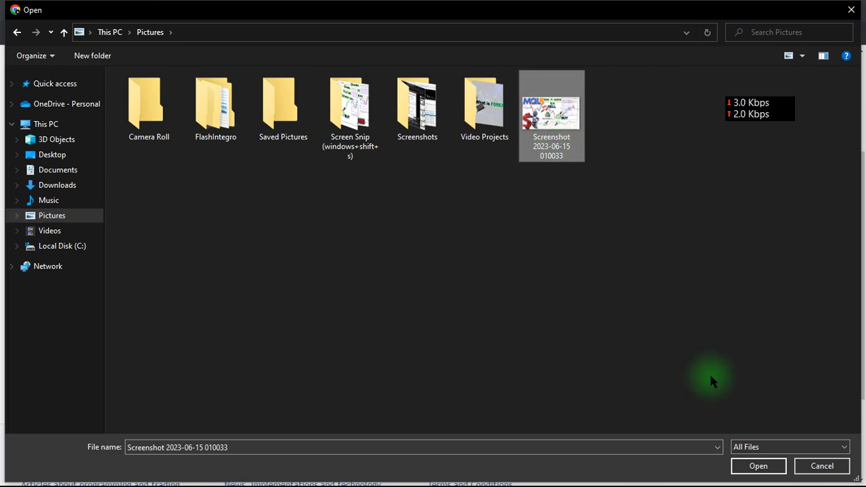
left_click(759, 466)
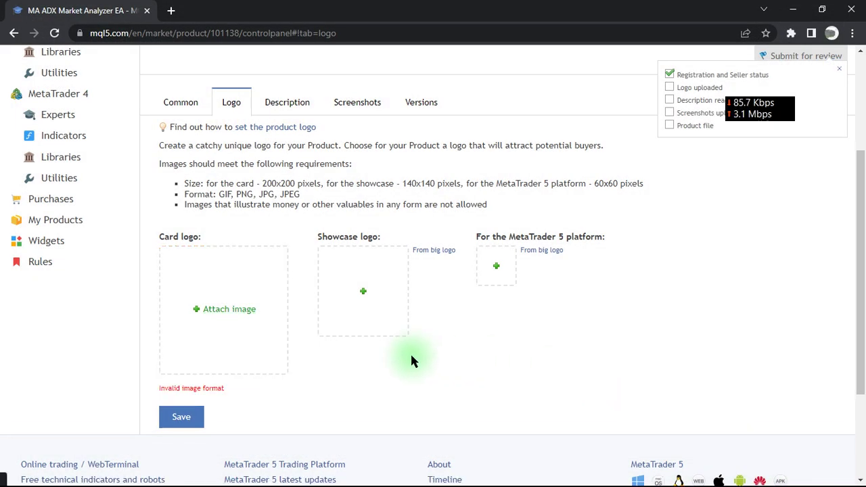
scroll(411, 361, "up", 1)
scroll(412, 359, "up", 1)
scroll(411, 359, "down", 3)
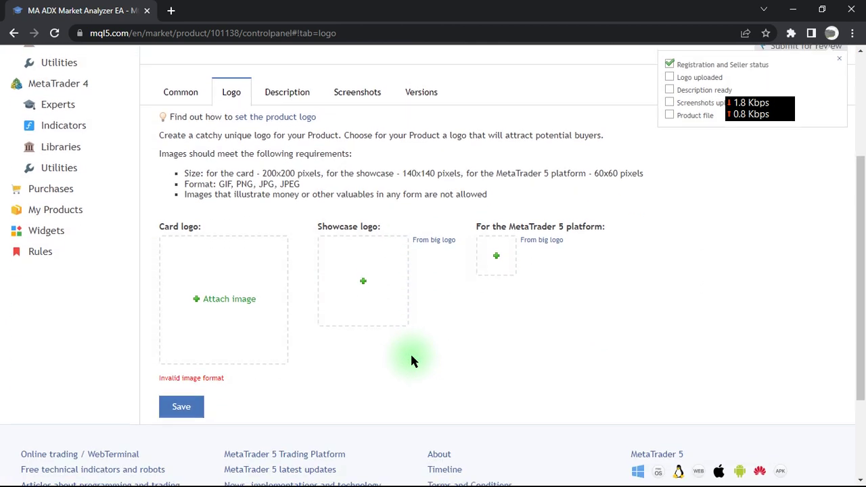
scroll(284, 348, "up", 2)
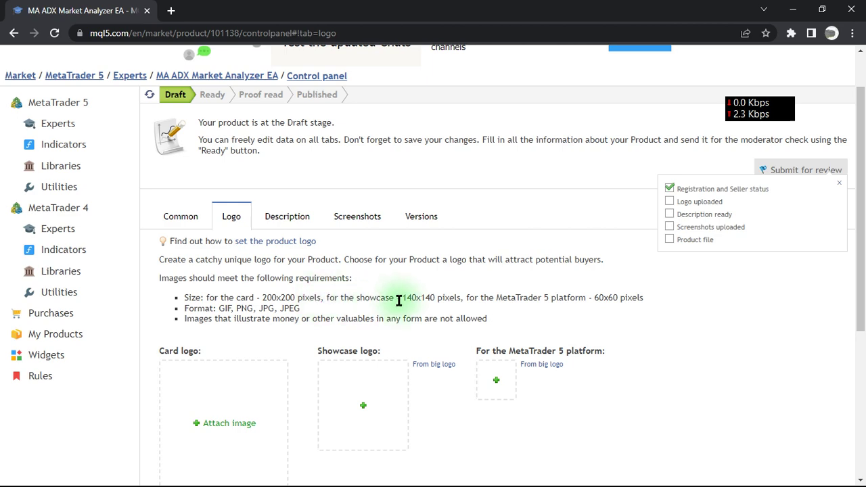
Minimize the browser, switch to File Explorer and browse to the Desktop folder
scroll(442, 298, "down", 2)
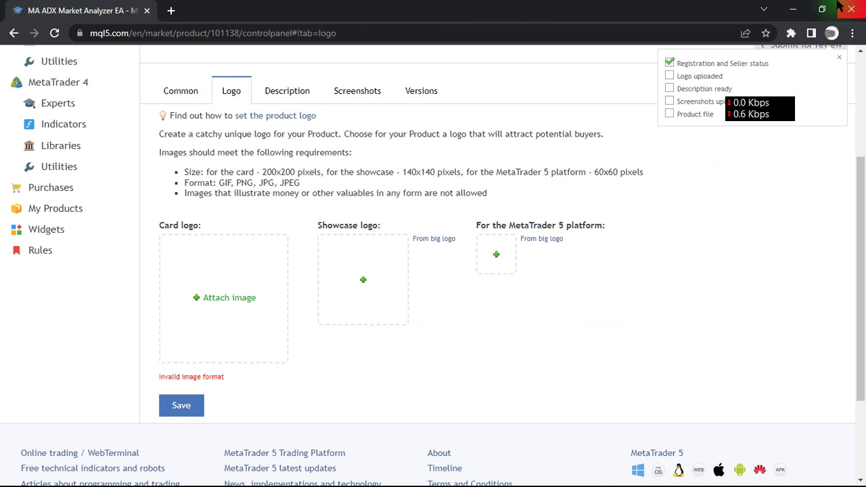
left_click(794, 10)
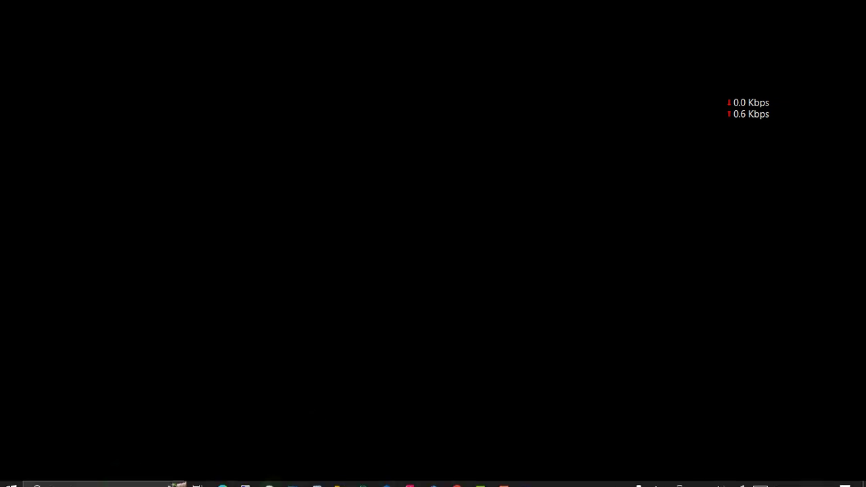
left_click(79, 478)
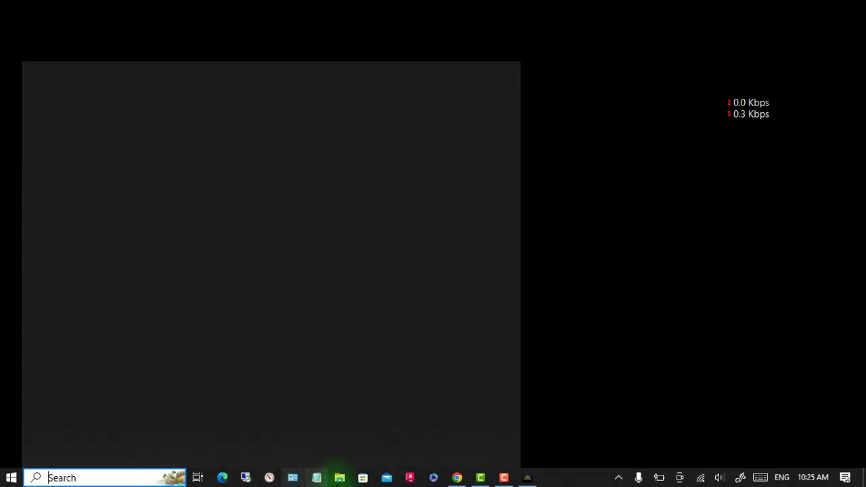
left_click(341, 479)
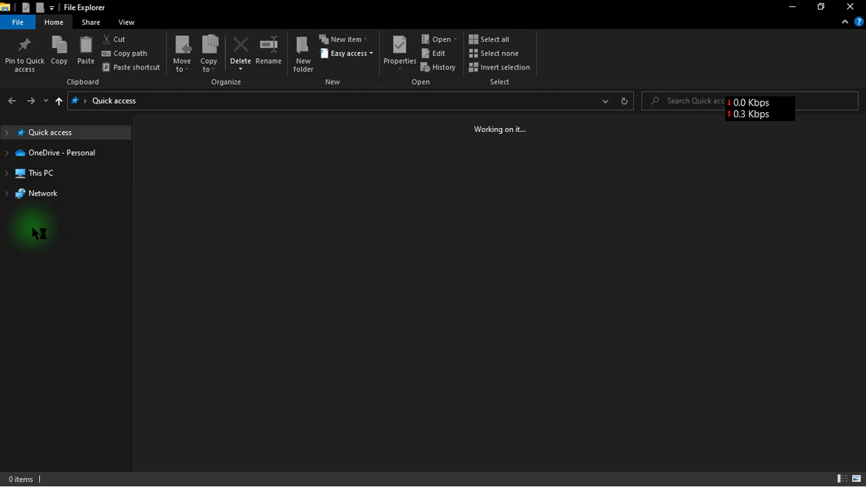
left_click(8, 173)
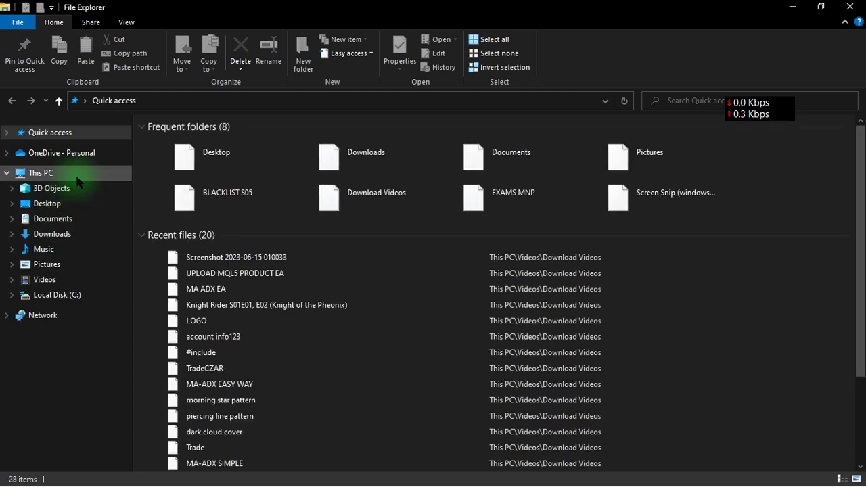
left_click(57, 219)
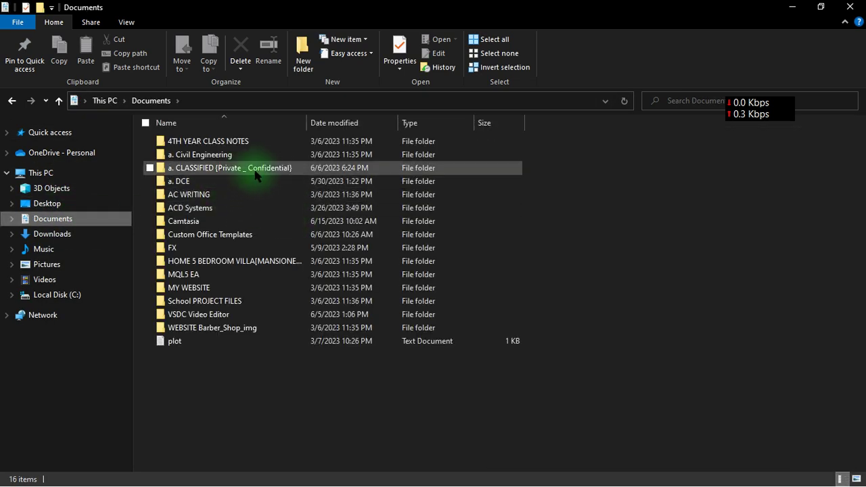
left_click(71, 197)
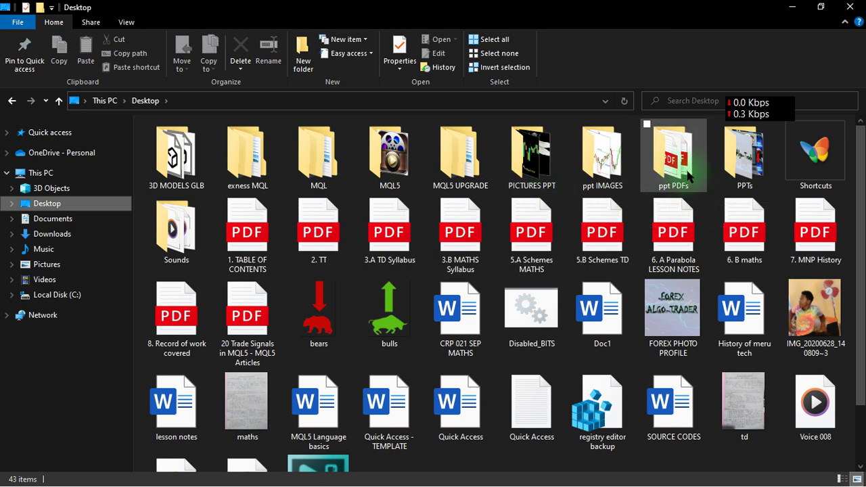
Open the LOGO presentation from the PPTs folder in PowerPoint, dismiss the licence notice and show slide 16
double_click(728, 159)
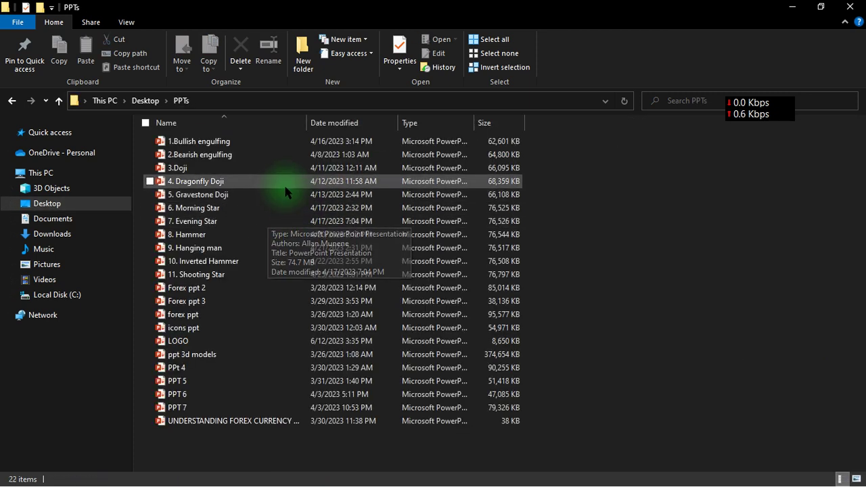
left_click(245, 343)
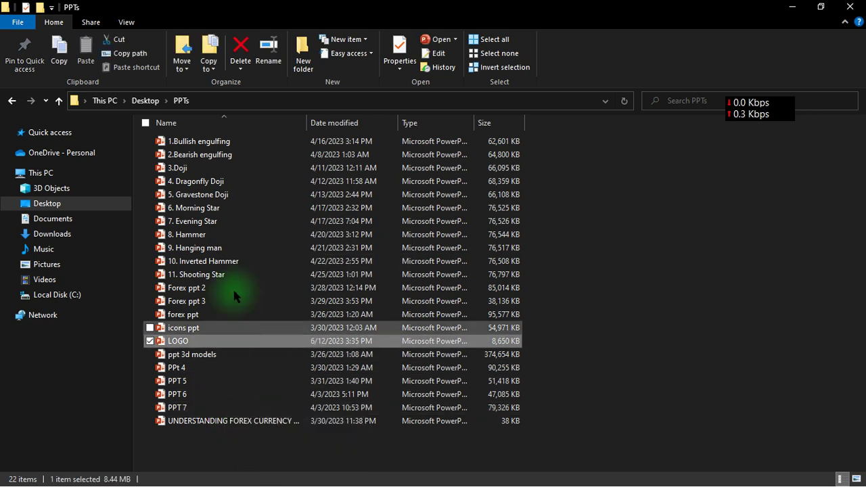
key("Return")
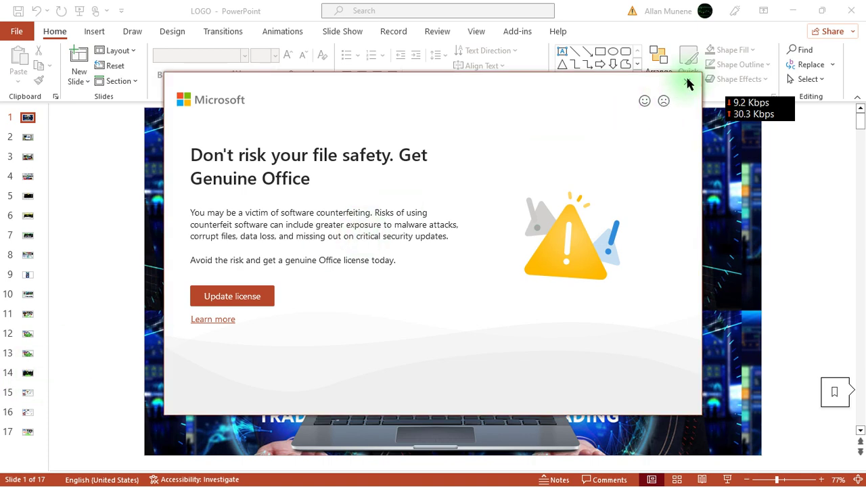
left_click(691, 82)
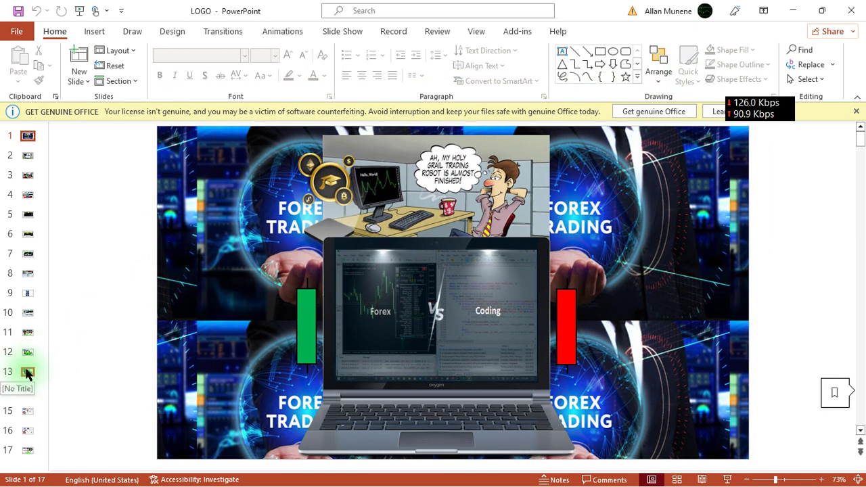
left_click(28, 431)
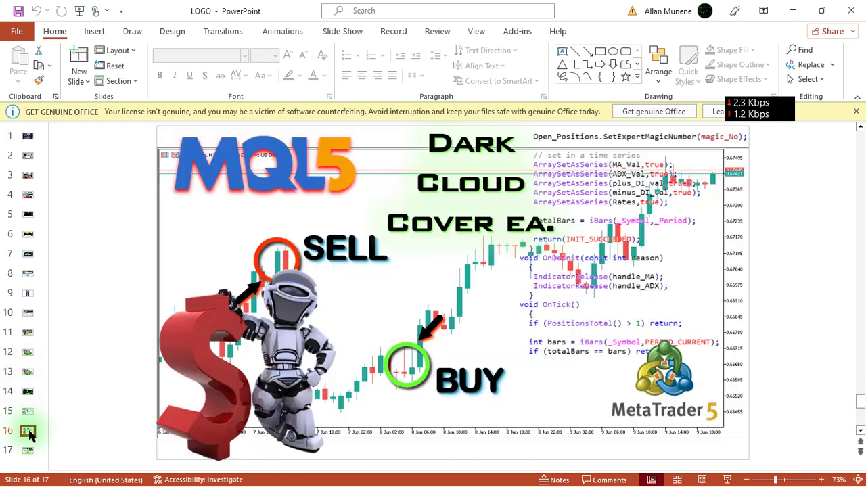
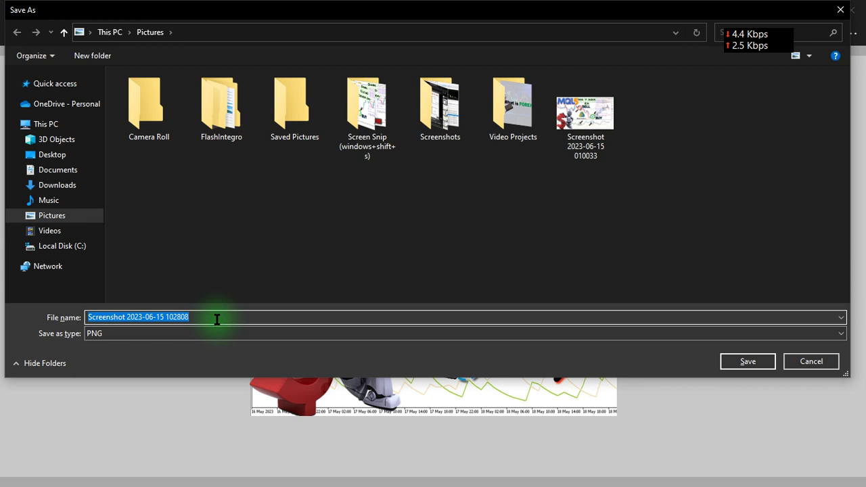
Save the logo snip as the PNG "our logo" in the Pictures folder and close Snip & Sketch
type("owr llg")
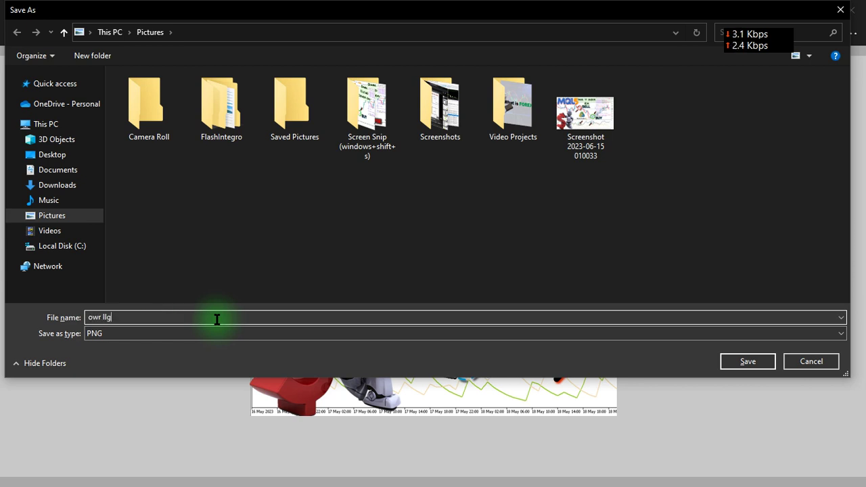
key("BackSpace")
key("BackSpace")
key("BackSpace")
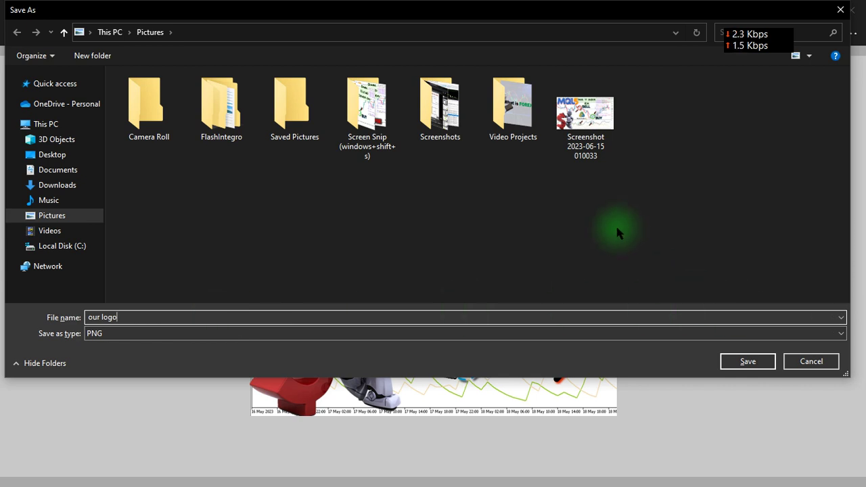
left_click(735, 361)
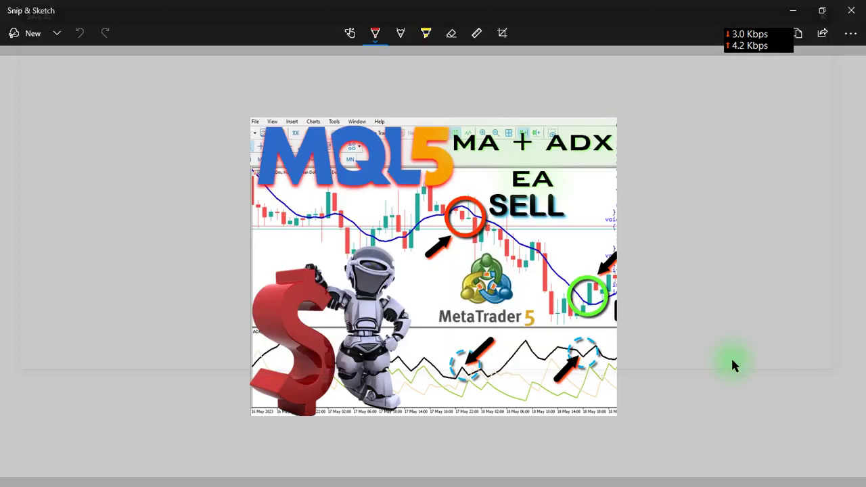
left_click(851, 10)
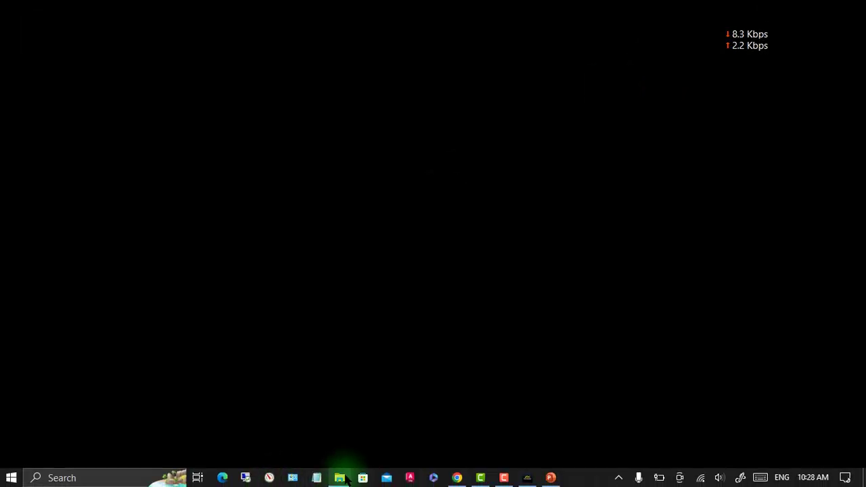
Switch to File Explorer and open the "our logo" image from the Pictures folder in Paint
left_click(339, 476)
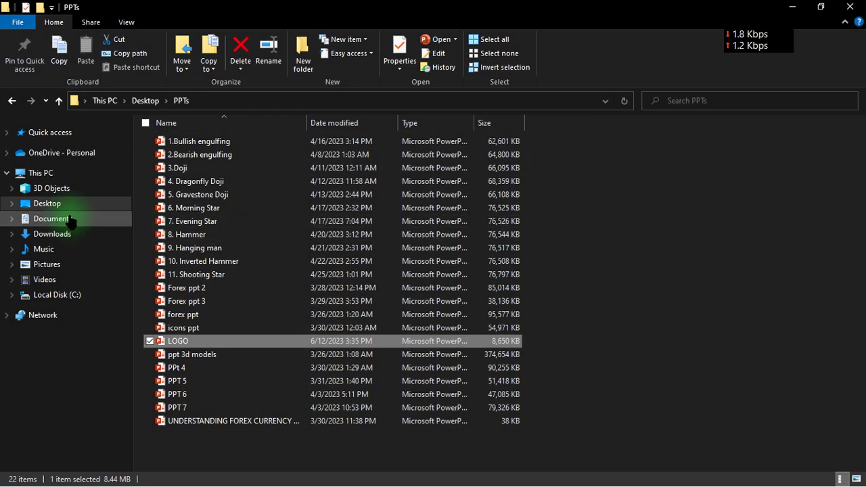
left_click(74, 271)
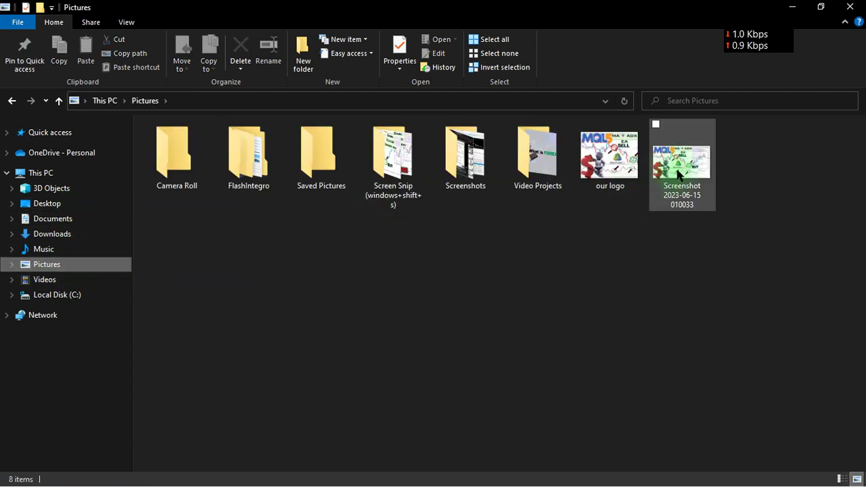
left_click(612, 160)
right_click(612, 158)
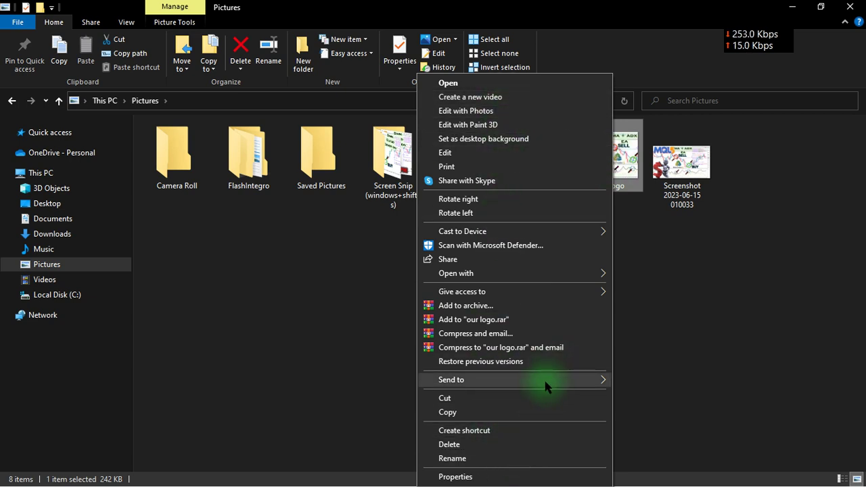
mouse_move(547, 387)
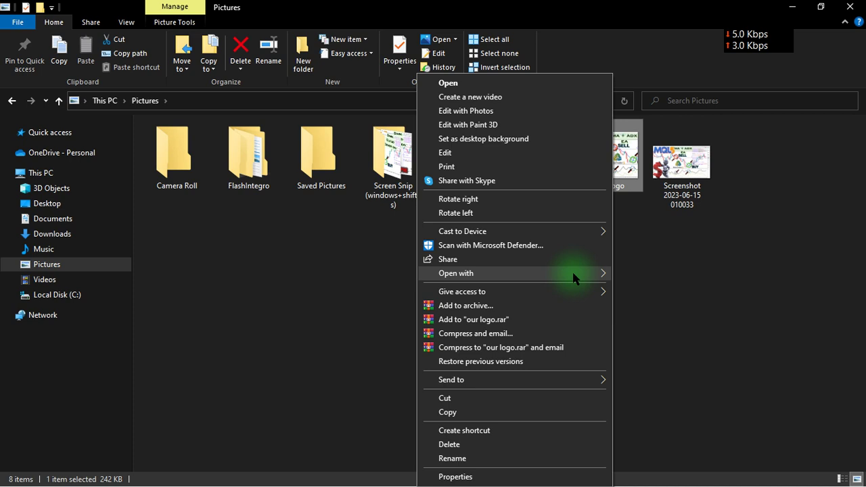
mouse_move(582, 276)
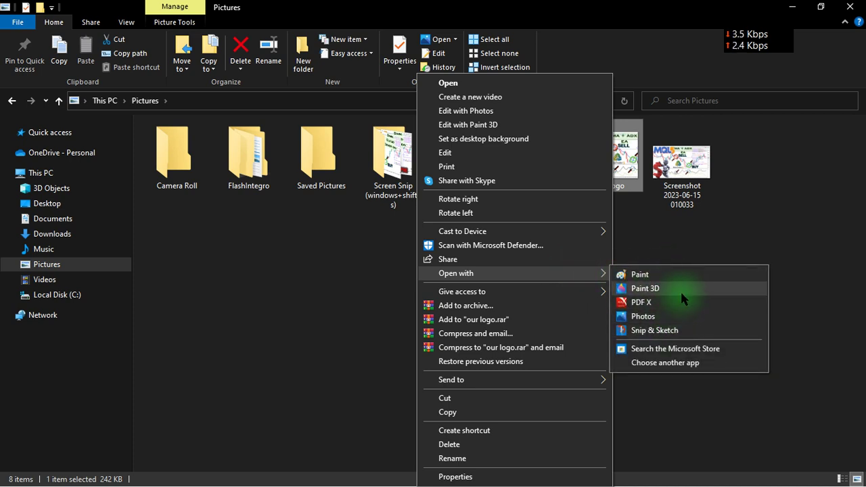
left_click(704, 275)
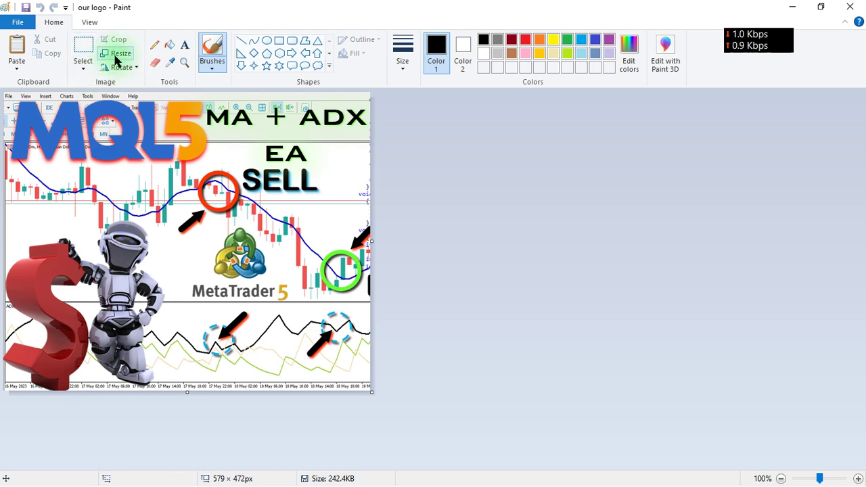
left_click(116, 54)
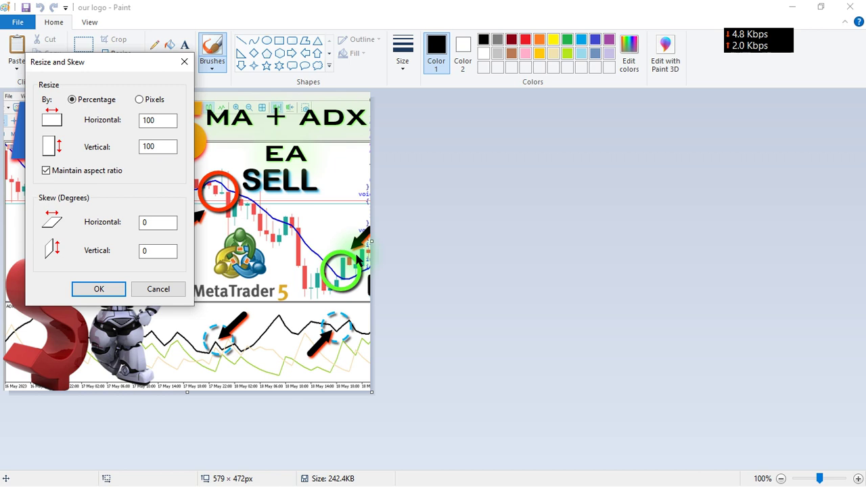
left_click(140, 101)
left_click(160, 119)
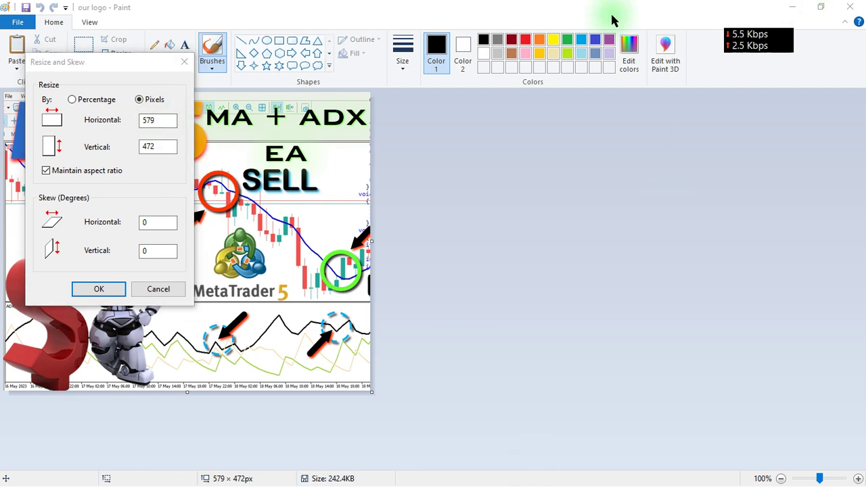
left_click(158, 289)
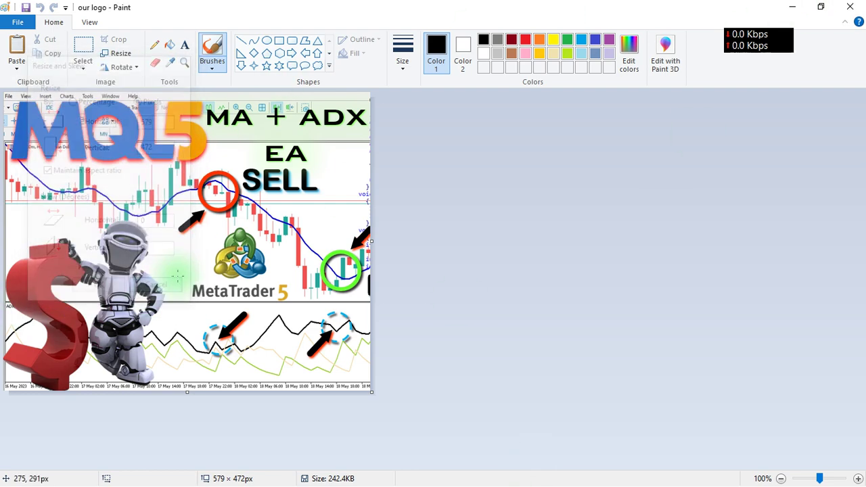
Switch to Chrome to check the required card logo size on the product's logo page, and return to Paint
left_click(792, 6)
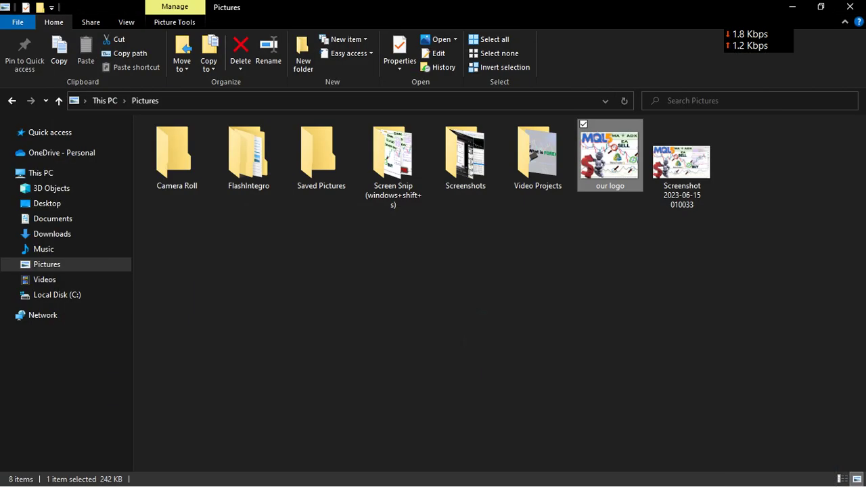
left_click(792, 7)
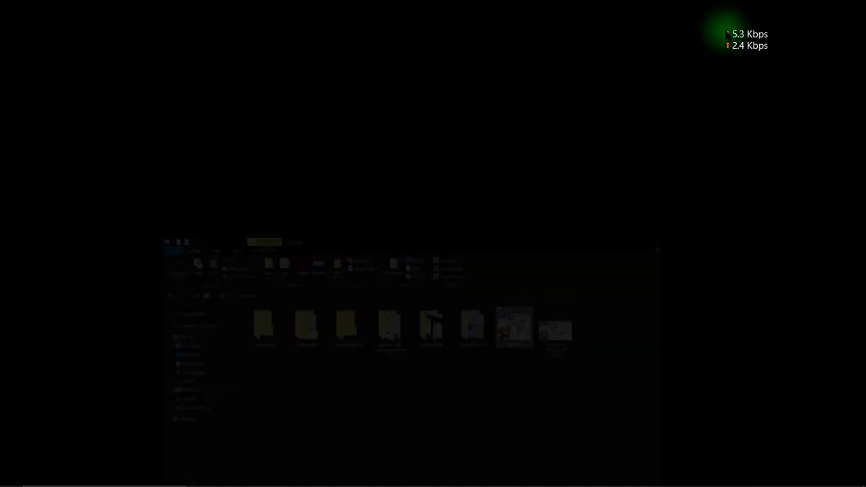
mouse_move(522, 485)
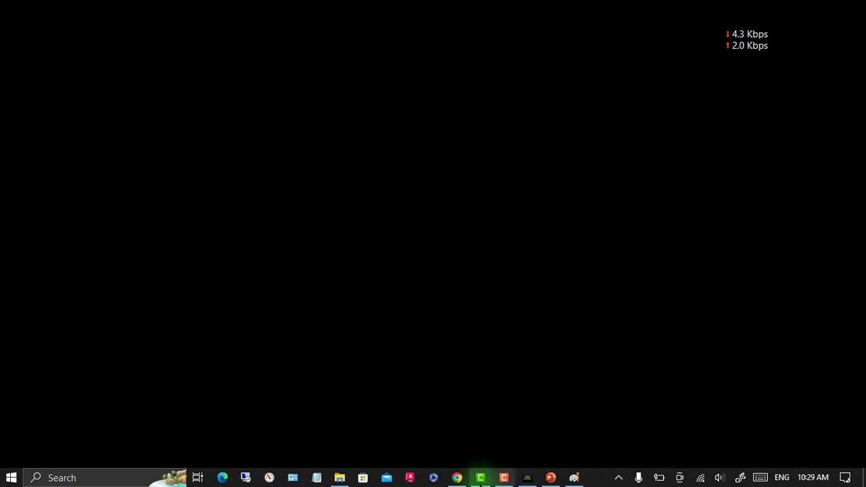
left_click(458, 478)
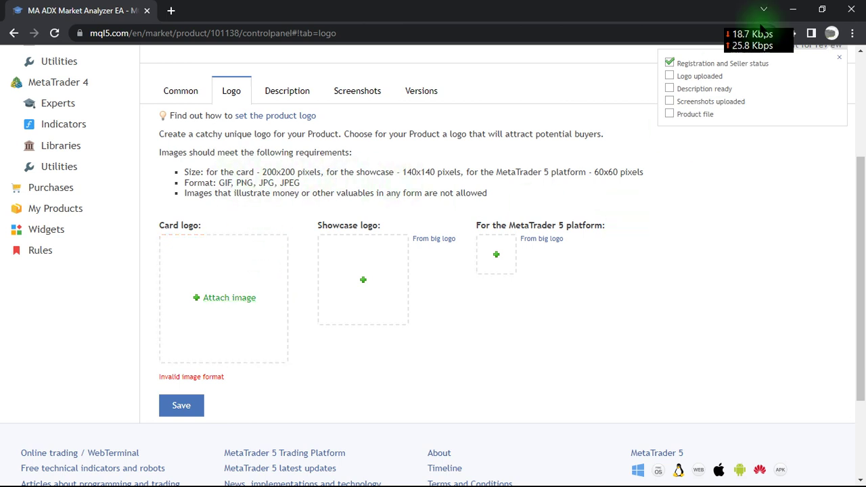
left_click(793, 9)
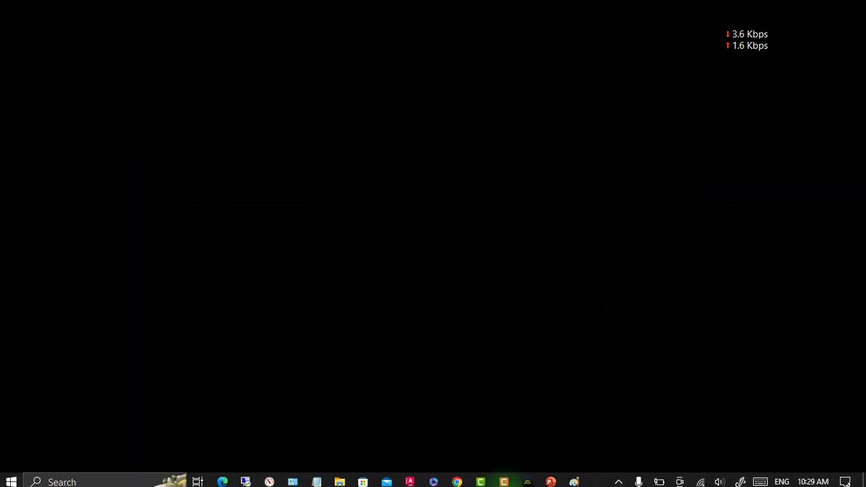
left_click(574, 483)
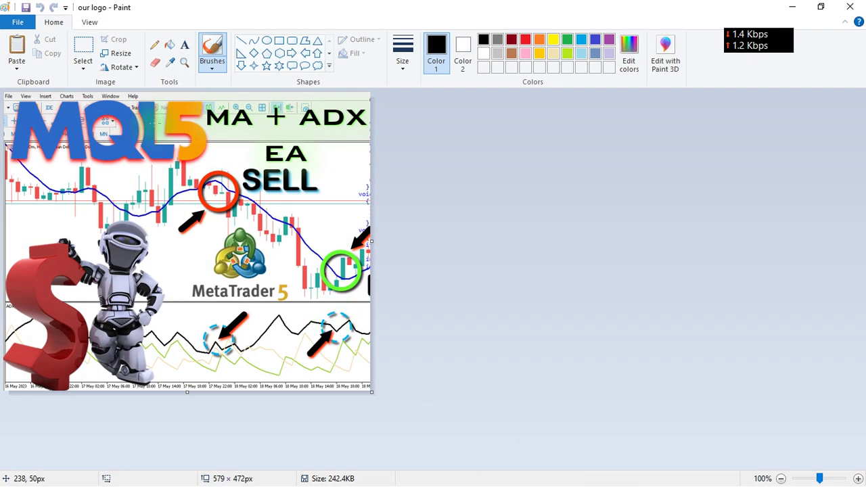
Resize the logo image to 200 by 200 pixels without maintaining the aspect ratio and save it
left_click(117, 53)
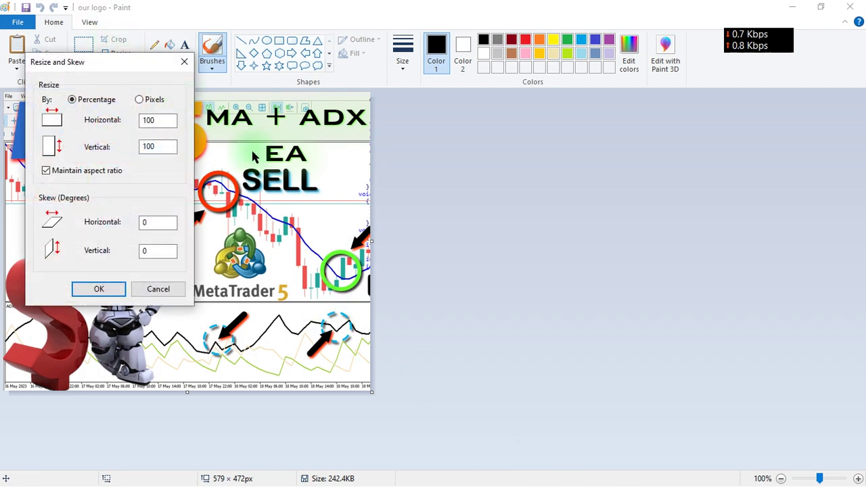
left_click(153, 101)
left_click(164, 119)
type("200")
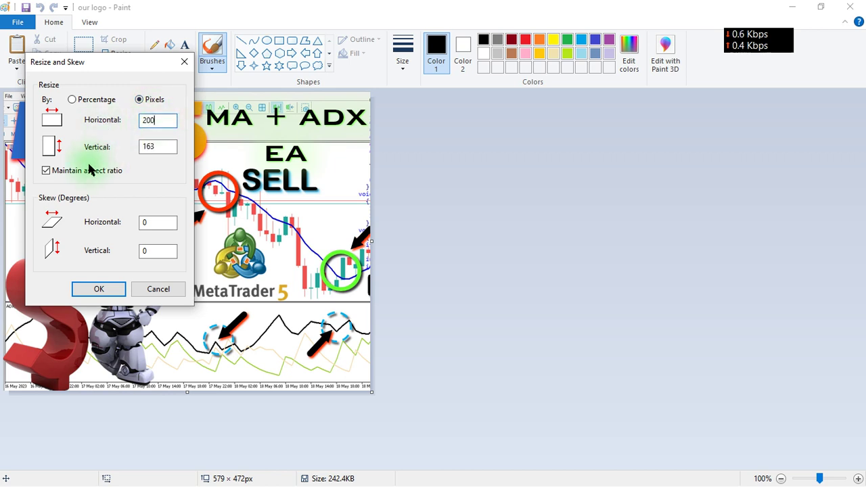
left_click(46, 172)
left_click(158, 144)
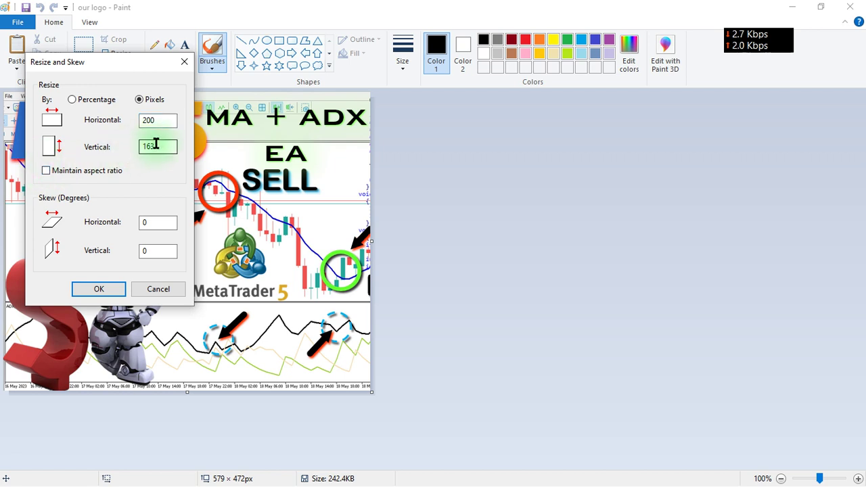
key("BackSpace")
key("BackSpace")
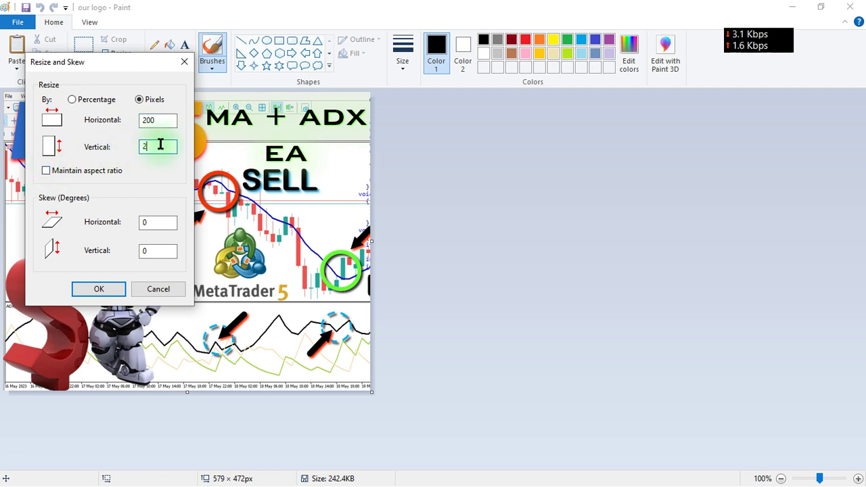
type("200")
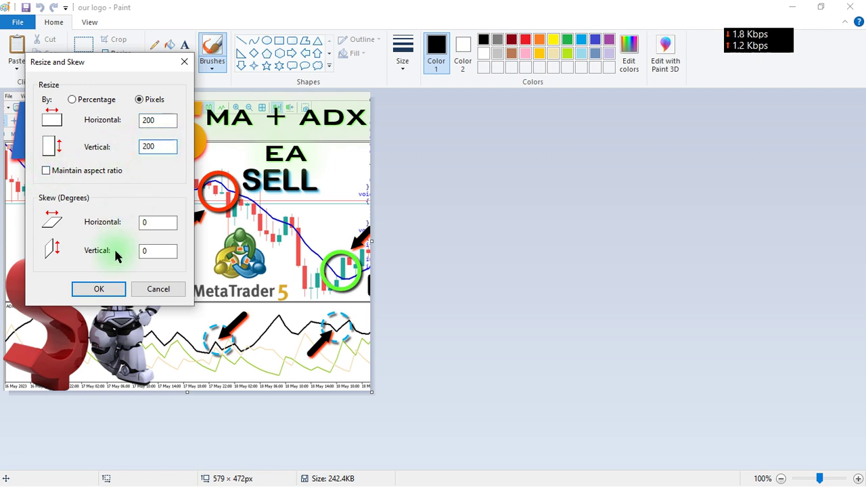
left_click(102, 289)
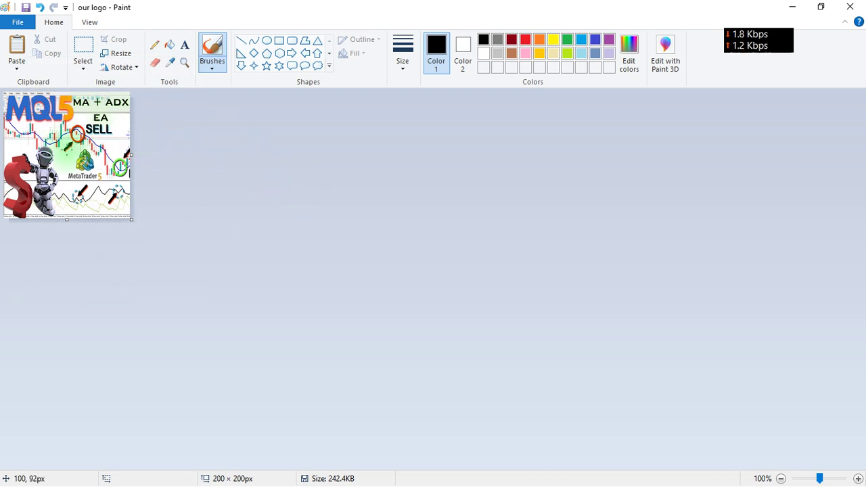
key("ctrl+s")
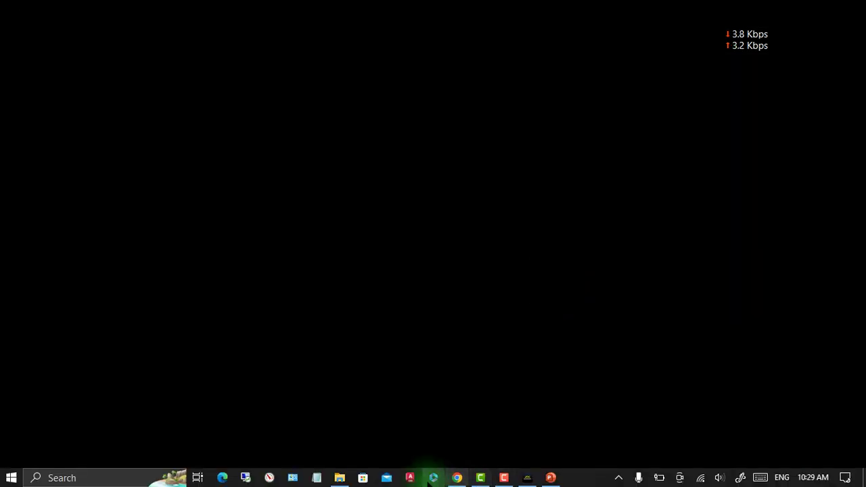
Switch to File Explorer, view the resized "our logo" image from the Pictures folder, and close the image viewer and the folder
left_click(340, 480)
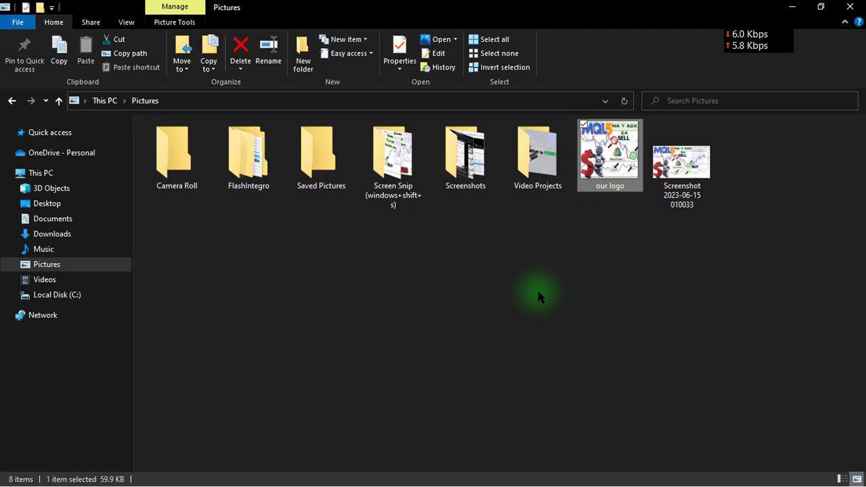
left_click(625, 236)
left_click(614, 166)
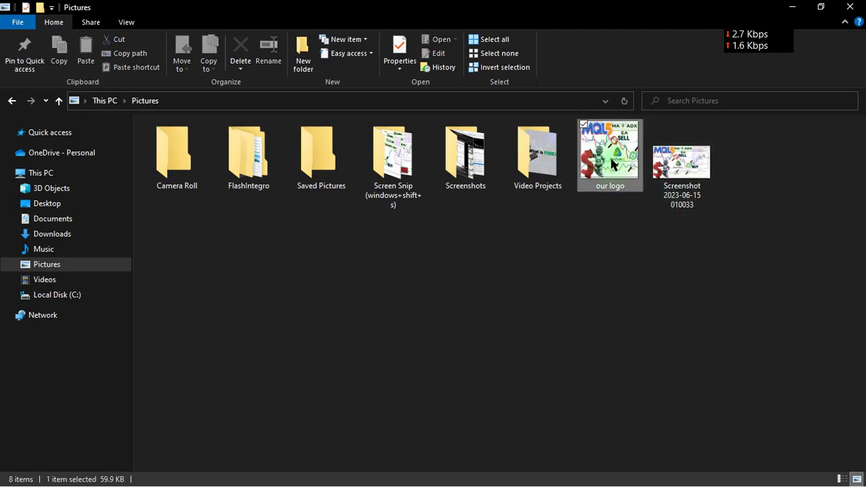
double_click(613, 163)
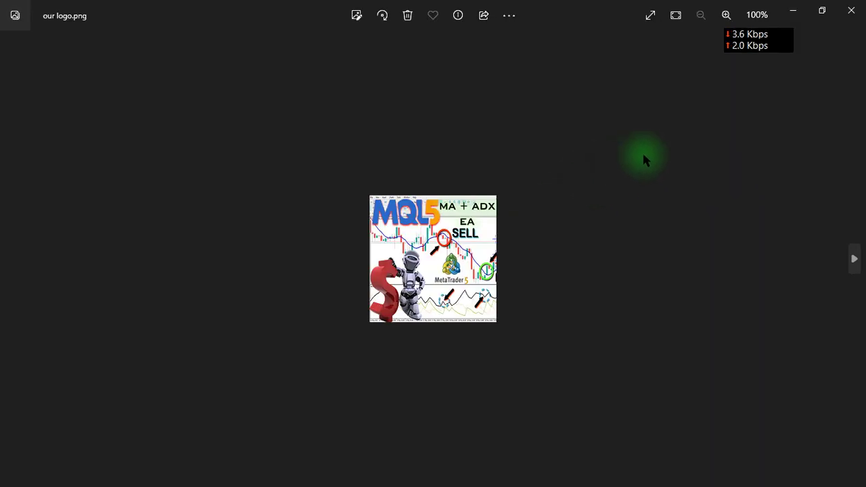
left_click(852, 10)
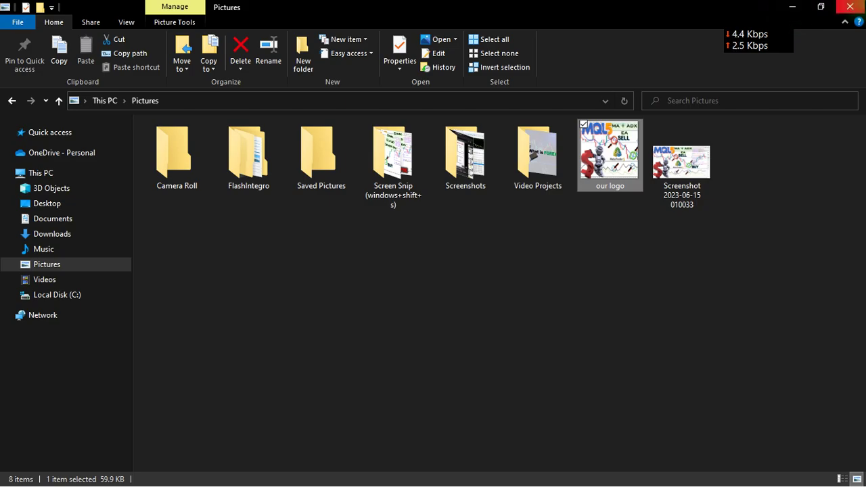
left_click(850, 7)
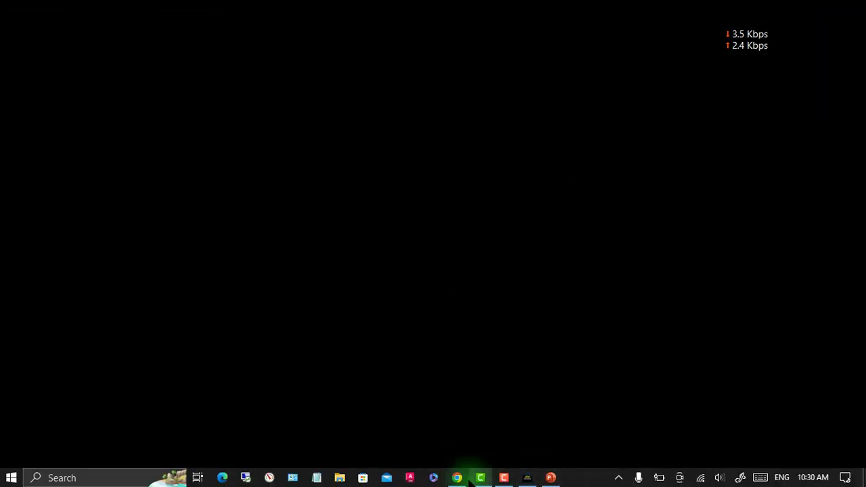
Switch to PowerPoint, close the LOGO presentation and return to the product's logo page in Chrome
left_click(551, 478)
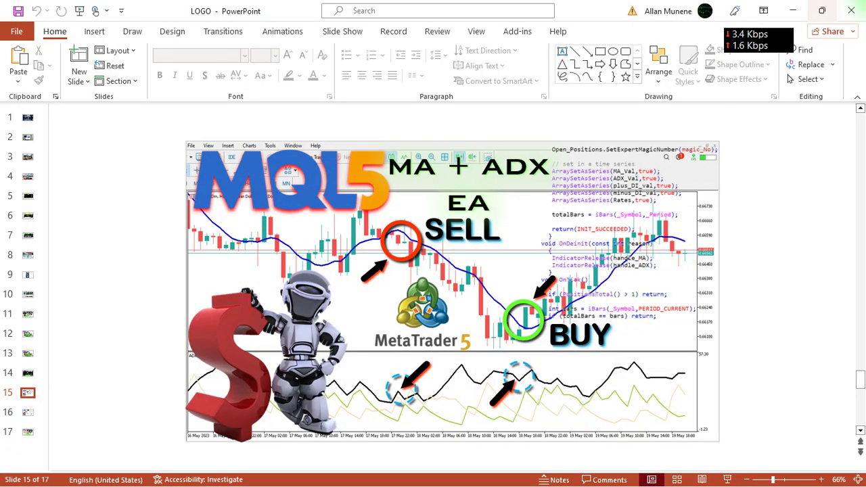
left_click(851, 10)
left_click(453, 480)
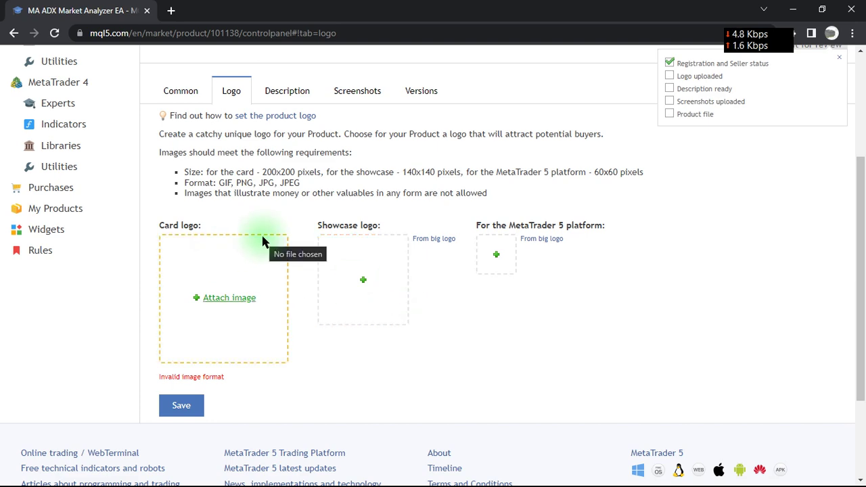
Attach the "our logo" image from the Pictures folder as the product's card logo and save the logo settings
left_click(231, 300)
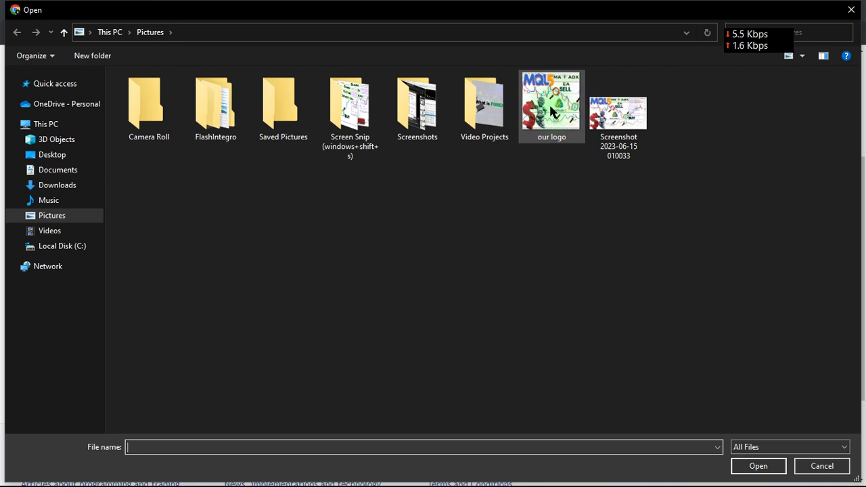
left_click(552, 112)
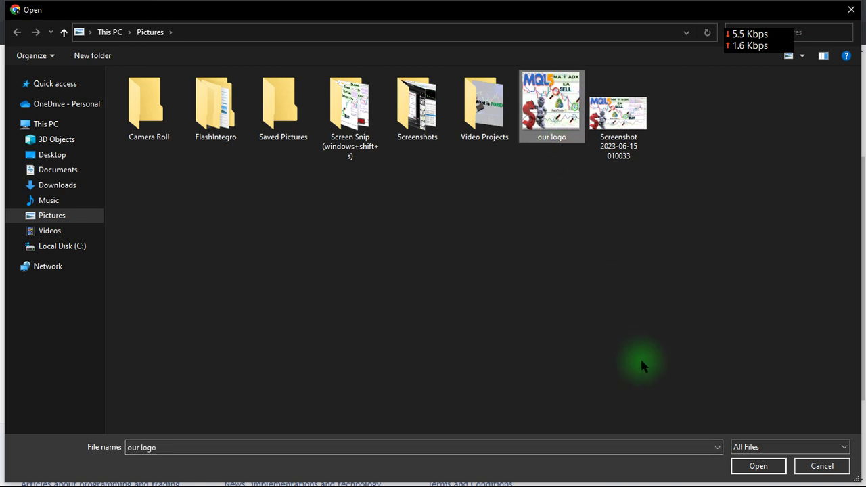
left_click(758, 466)
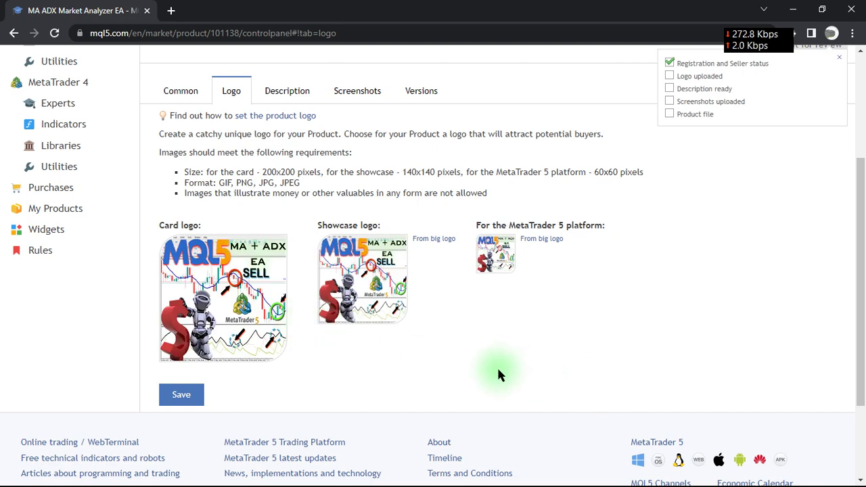
scroll(498, 372, "up", 3)
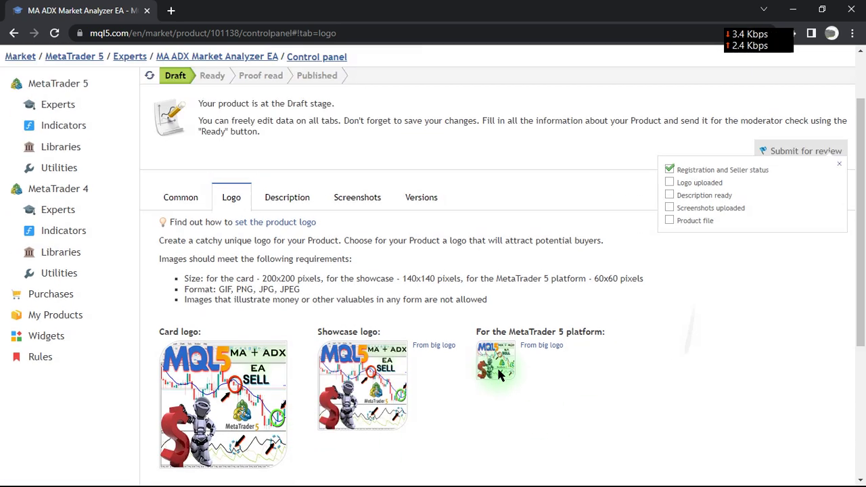
scroll(498, 372, "down", 4)
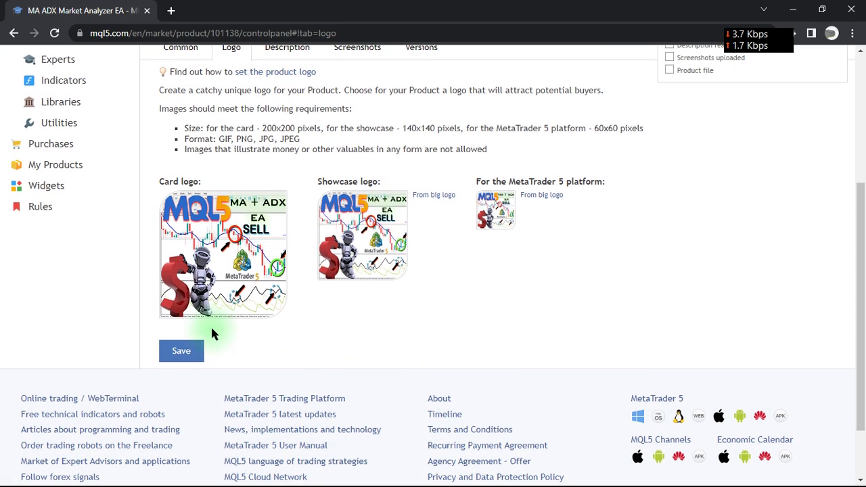
left_click(183, 353)
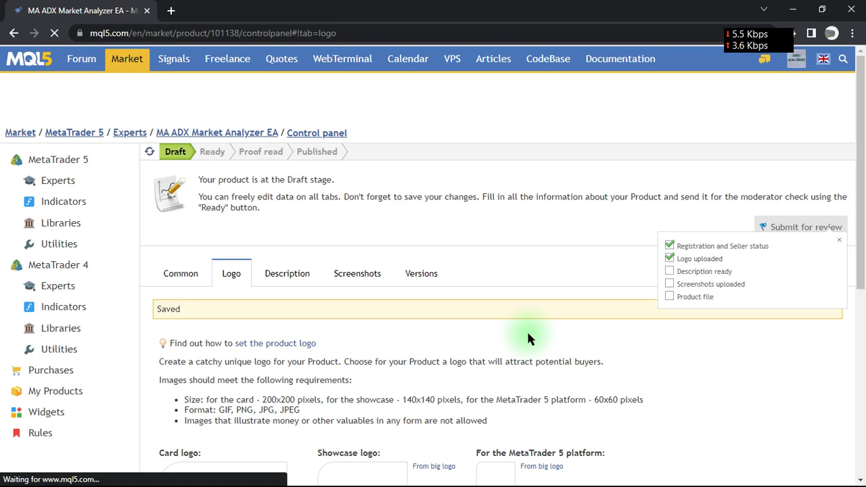
scroll(529, 338, "down", 4)
scroll(529, 338, "up", 2)
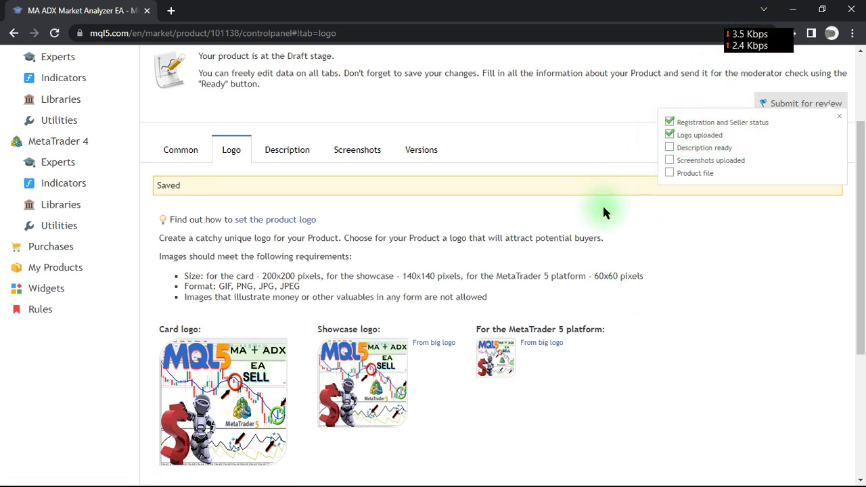
Open the product description and begin the English text with "This MA ADX Market analyzer Expert Advisor"
left_click(294, 151)
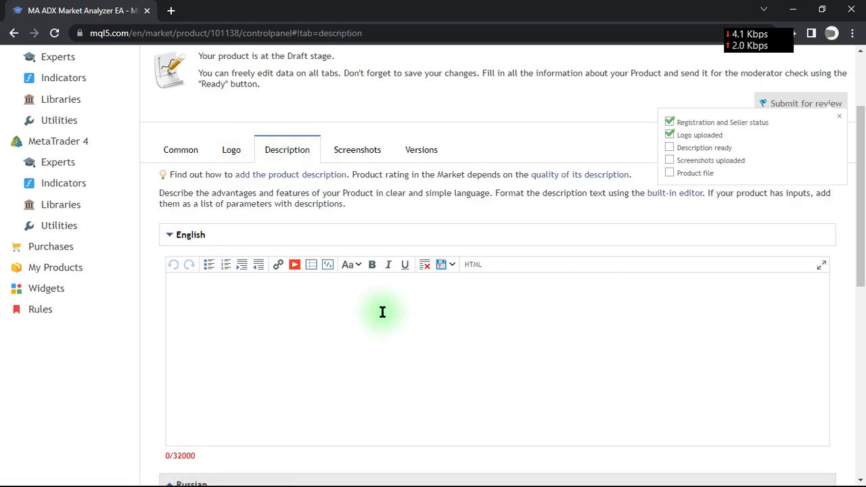
scroll(382, 312, "down", 5)
scroll(382, 312, "up", 7)
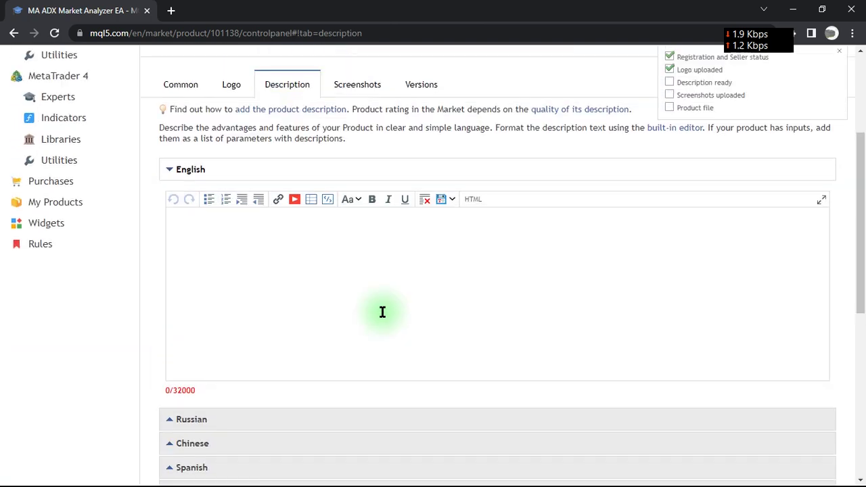
scroll(382, 312, "down", 1)
scroll(383, 312, "up", 1)
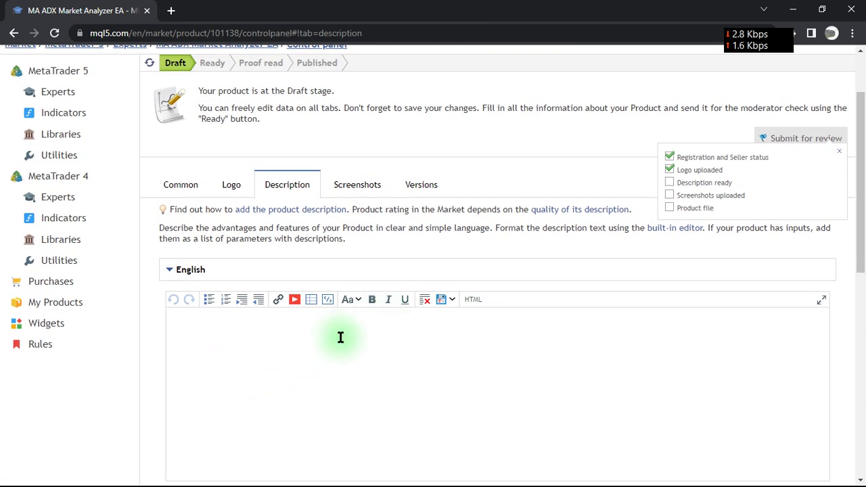
left_click(341, 338)
scroll(340, 337, "down", 1)
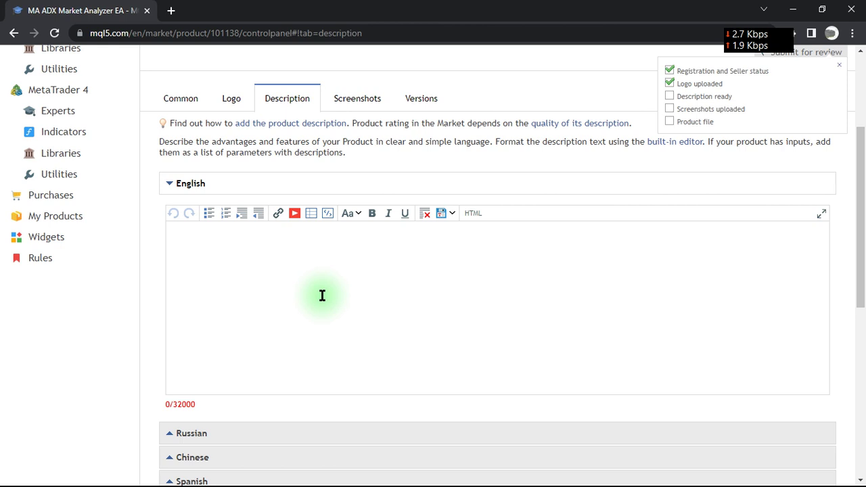
type("This EA")
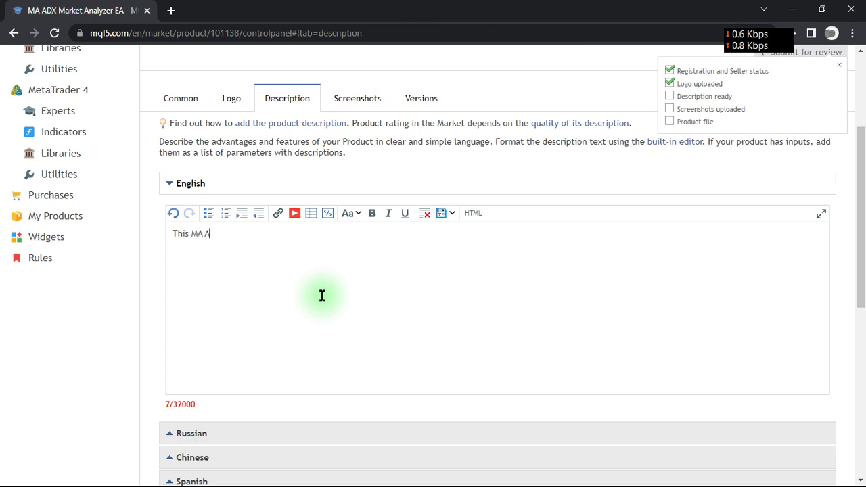
type("Market analy")
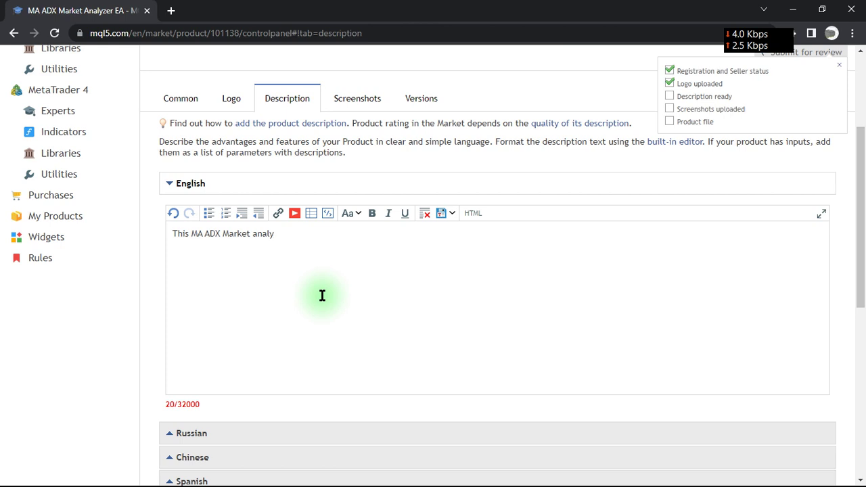
type("zer EExpert Adv")
type("or ")
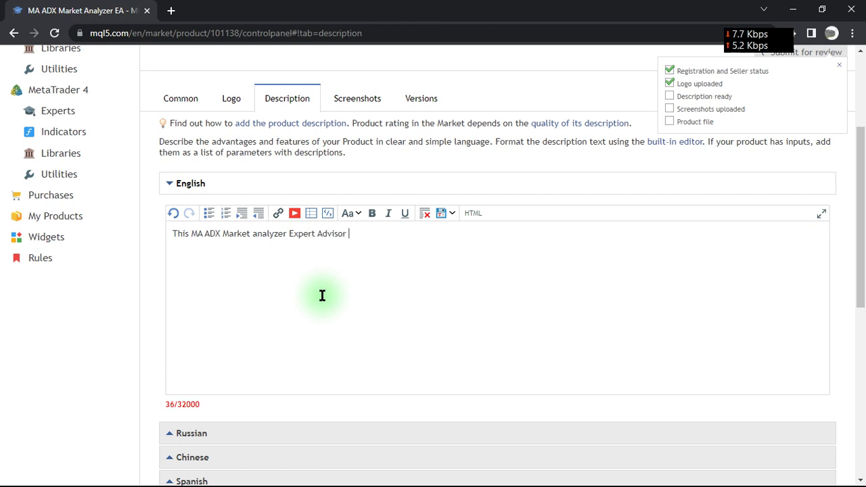
Continue the English description with "is an advanced EA that continously scans the market and"
type("is an")
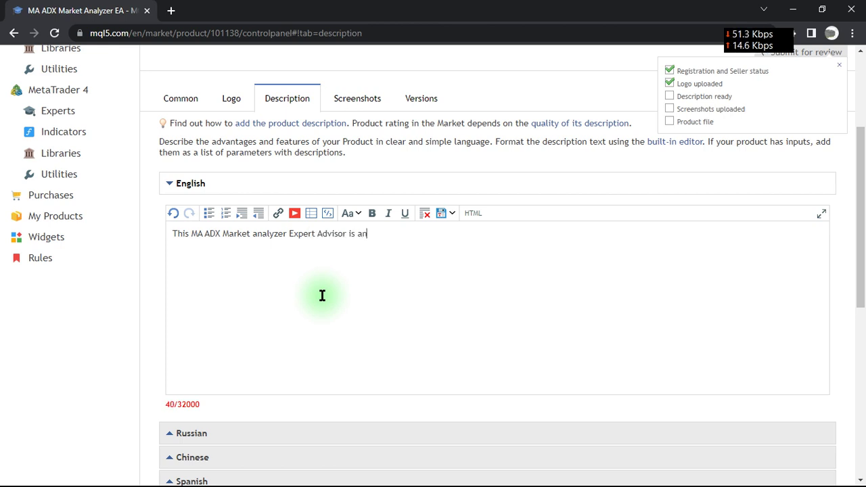
type(" an")
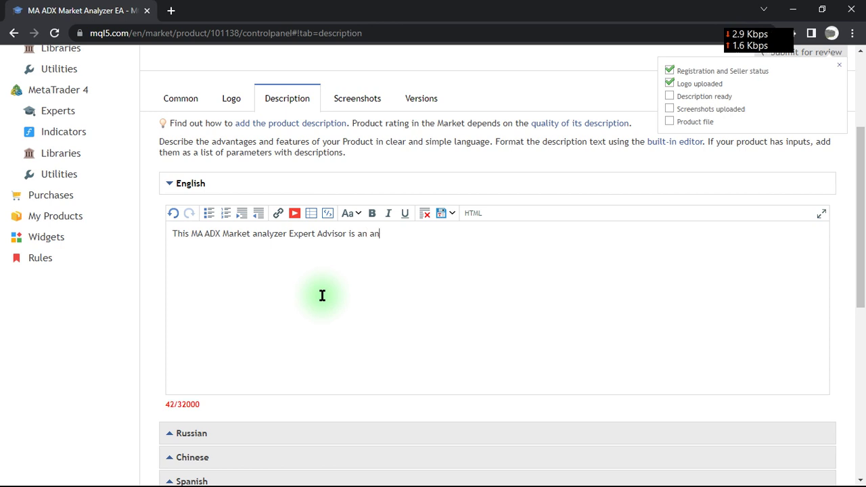
key("BackSpace")
type("dvanced EA that c")
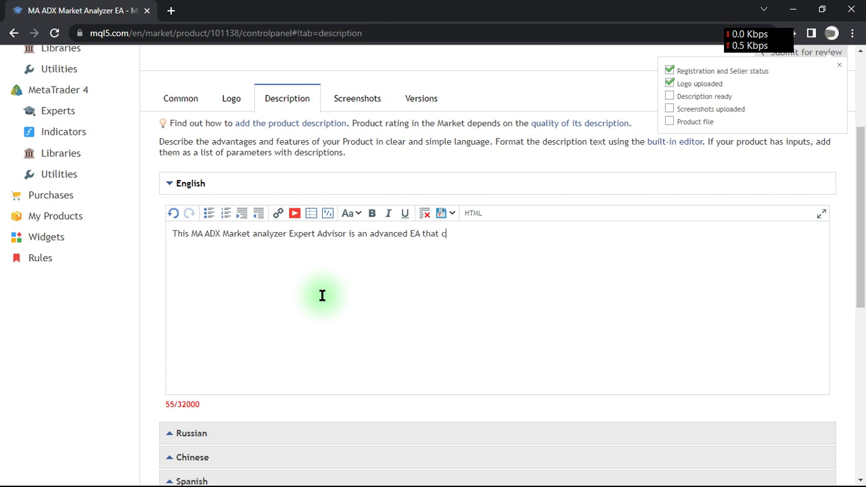
type("ontious")
key("BackSpace")
key("BackSpace")
key("BackSpace")
key("BackSpace")
key("BackSpace")
type("inously c")
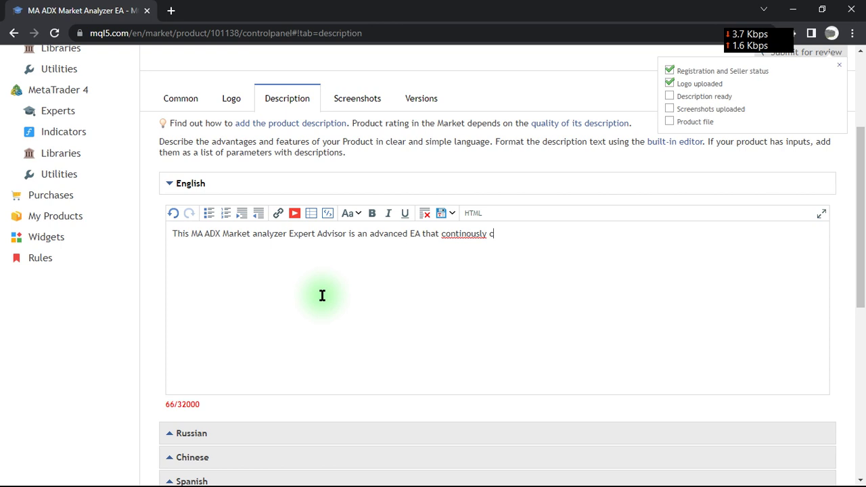
key("BackSpace")
type("scans the mat")
type("ket and")
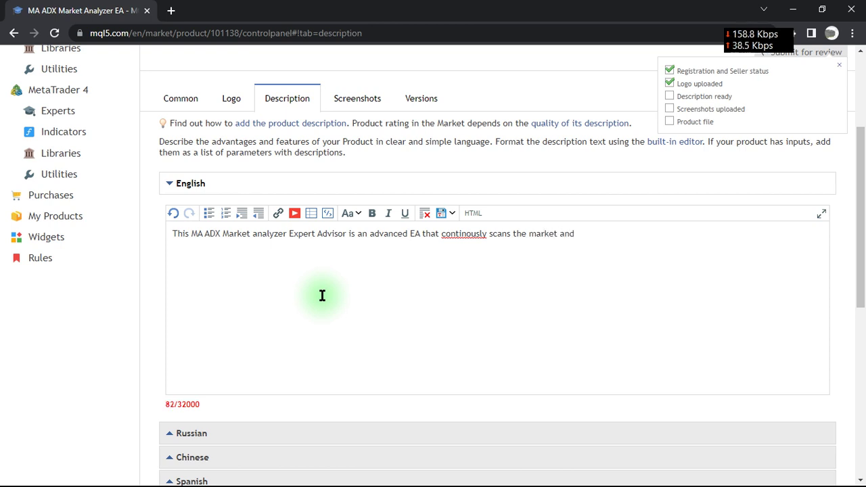
Correct the misspelled "continously" to "continuously" in the English description and return to the end of the sentence
right_click(460, 235)
left_click(509, 247)
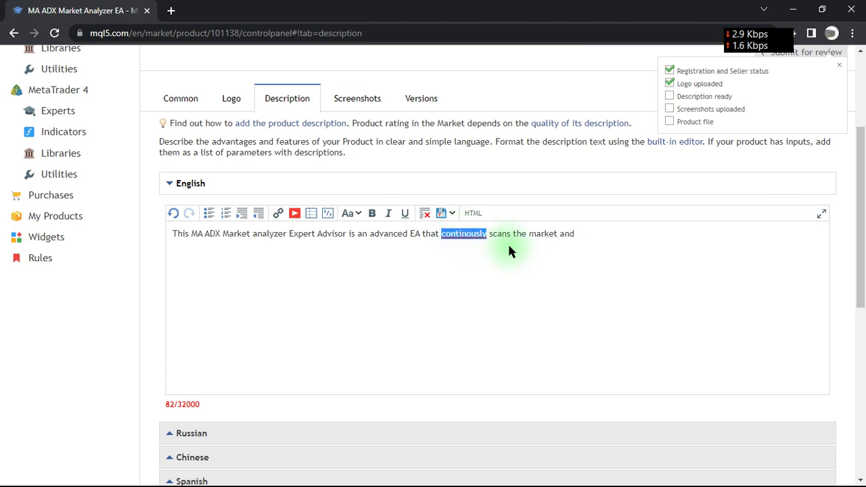
left_click(582, 234)
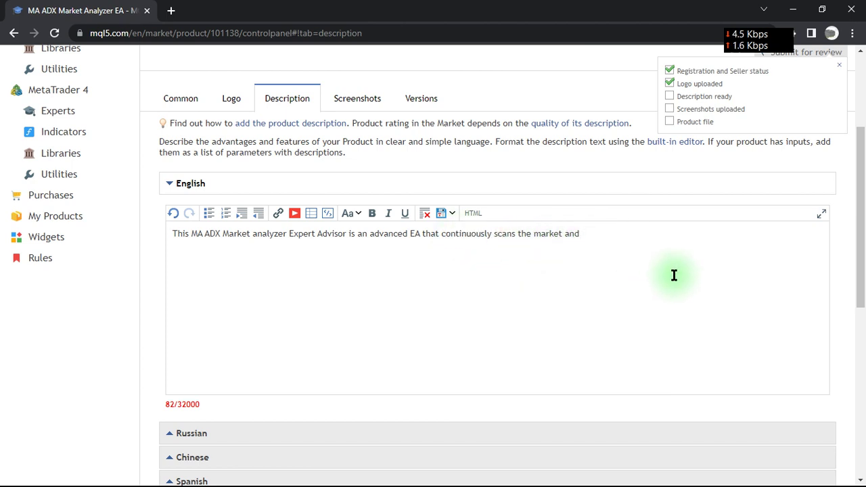
Finish the opening sentence with "finds the best trading opportunities for the trader to open buy and sell positions that are profitable to the trader."
type("finds the best trading opportunities for")
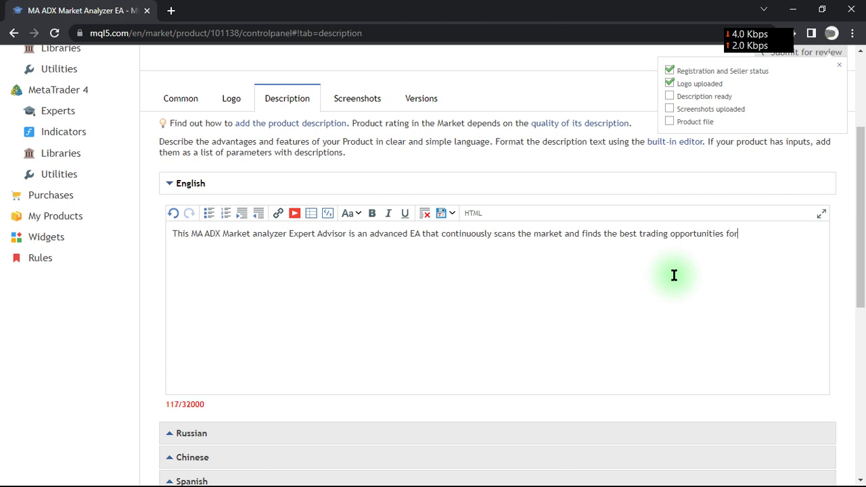
type(" the trader to open ")
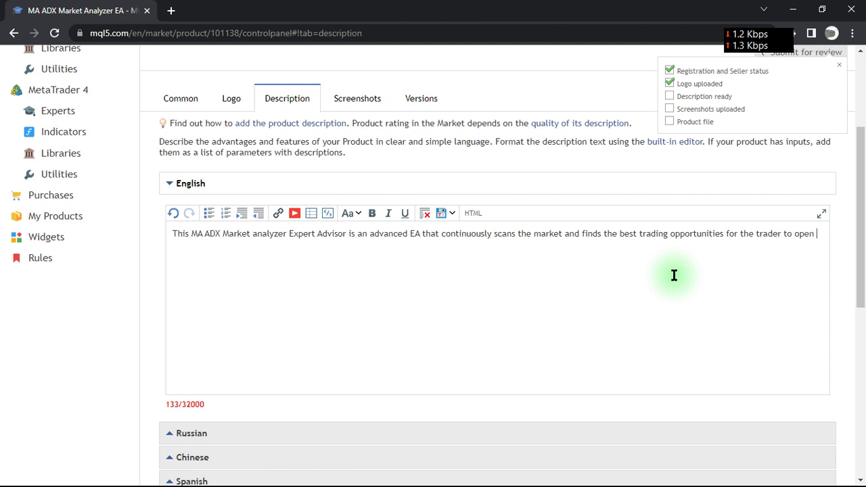
type("buy and sell pos")
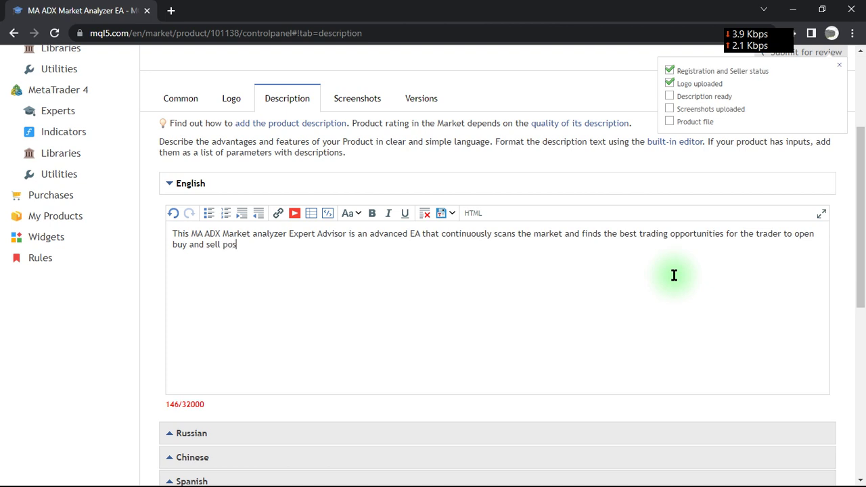
type("itions that a")
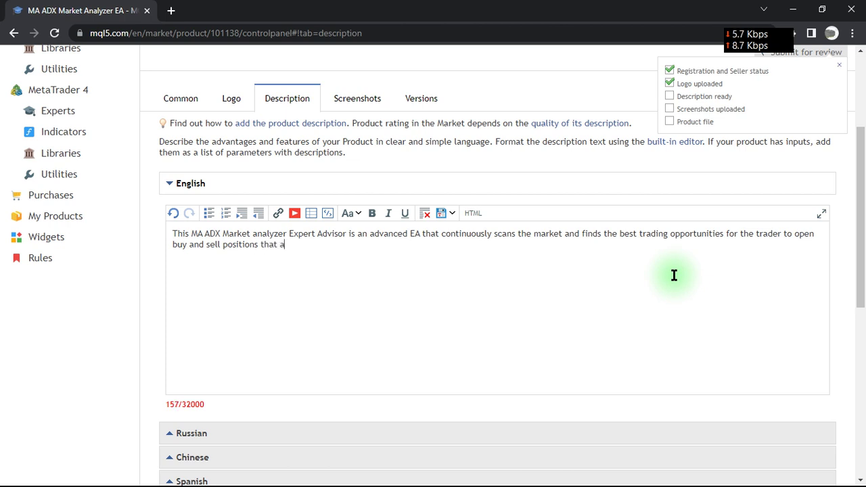
type("re prof")
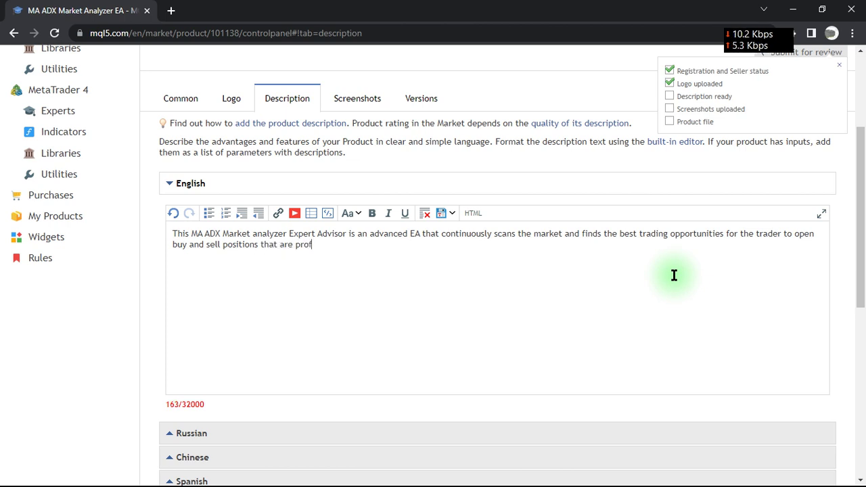
type("itable ")
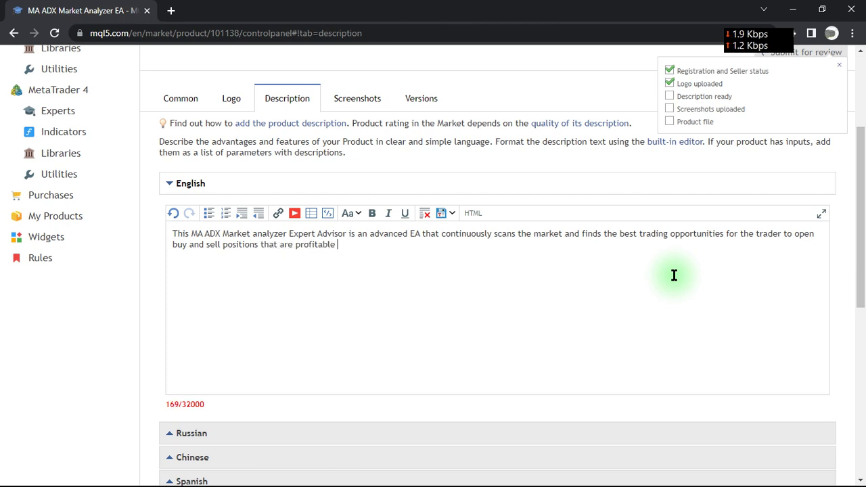
type("to the trader. iT")
key("BackSpace")
Start a second paragraph in the English description with "It is a fully automated EA that sends buy and sell orders to the market"
key("Return")
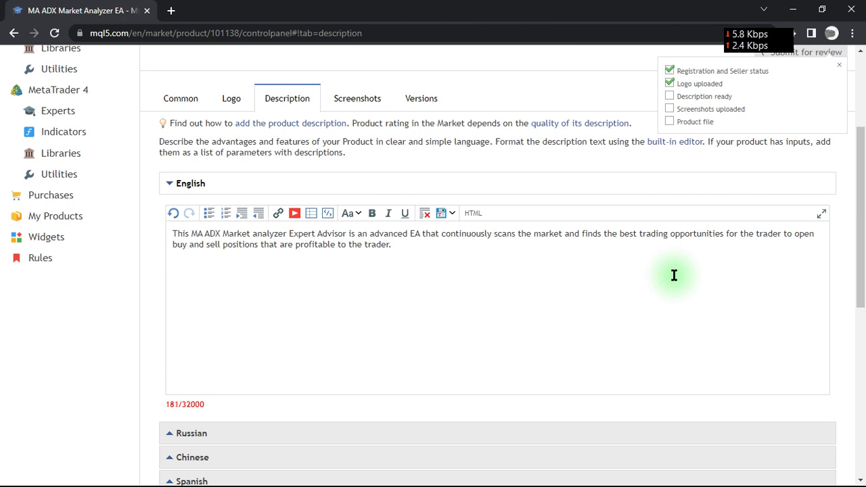
type("iT")
key("BackSpace")
type("It is an")
key("BackSpace")
type("fully au")
type("tomated ")
type("Ea")
type("A ")
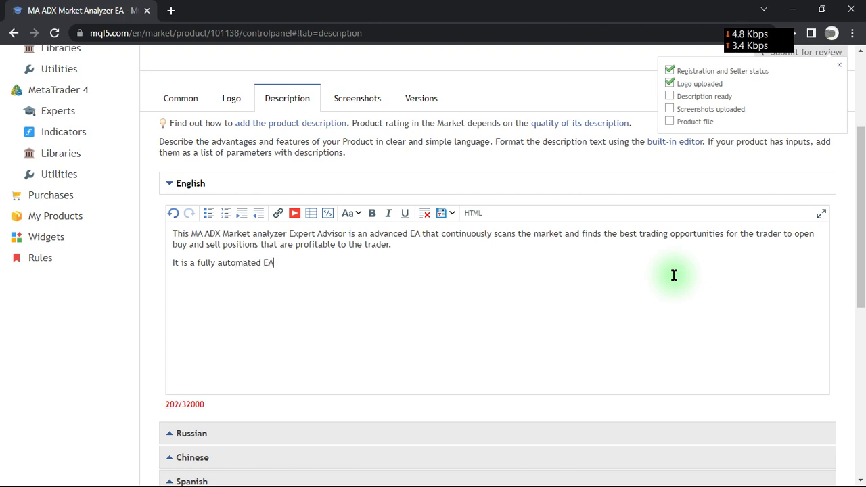
type("that sends ")
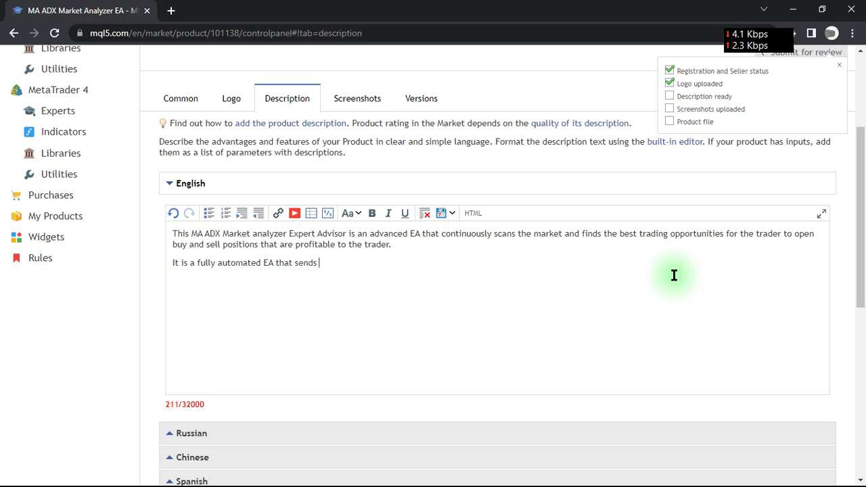
type("buy and sell orders t")
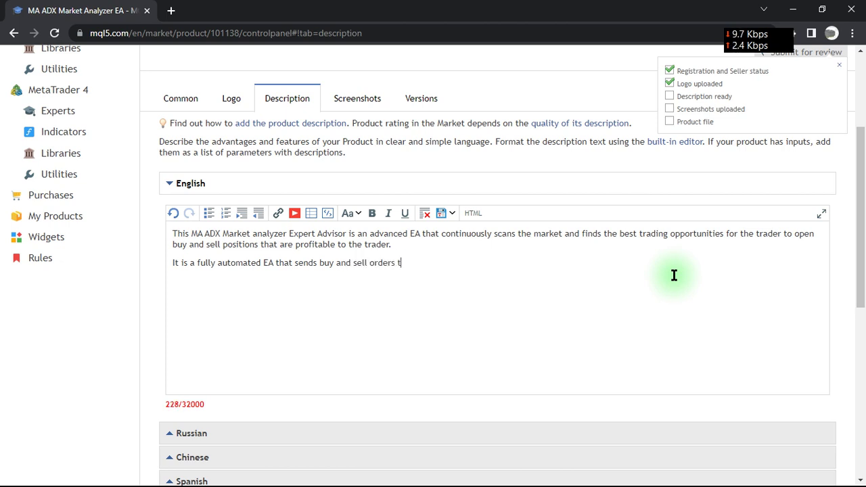
type("o the marke")
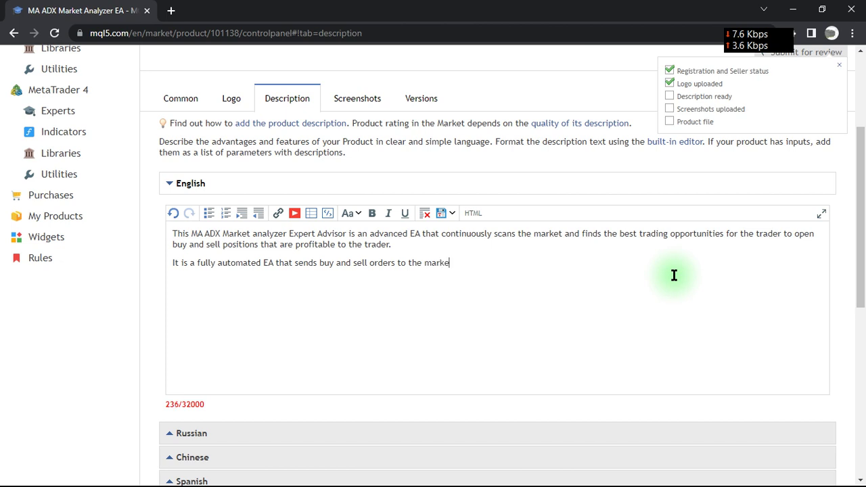
Continue the second paragraph with "so that the trader does not have to be at the computer interface each time"
type("tso that the trader d")
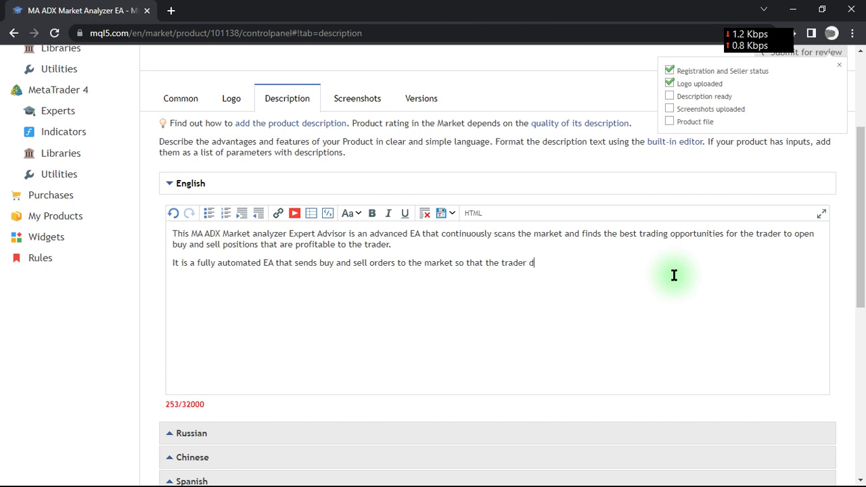
type("oyes not have to be")
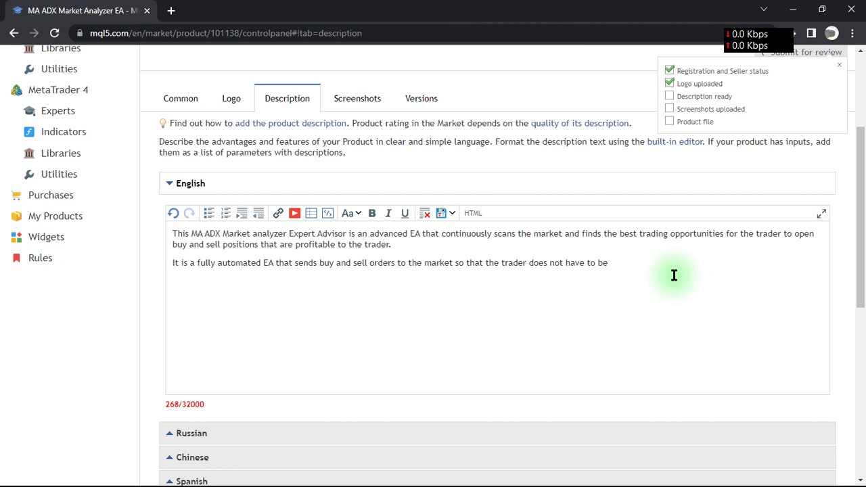
type(" at the computer interf")
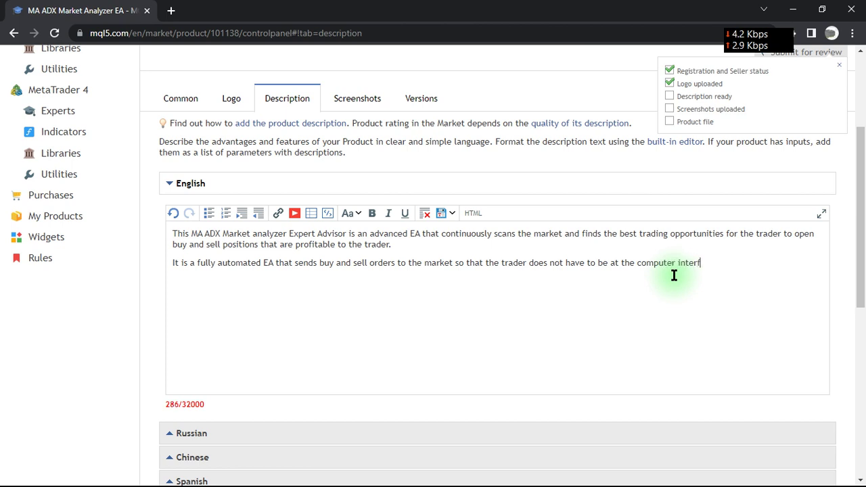
type("ace each time")
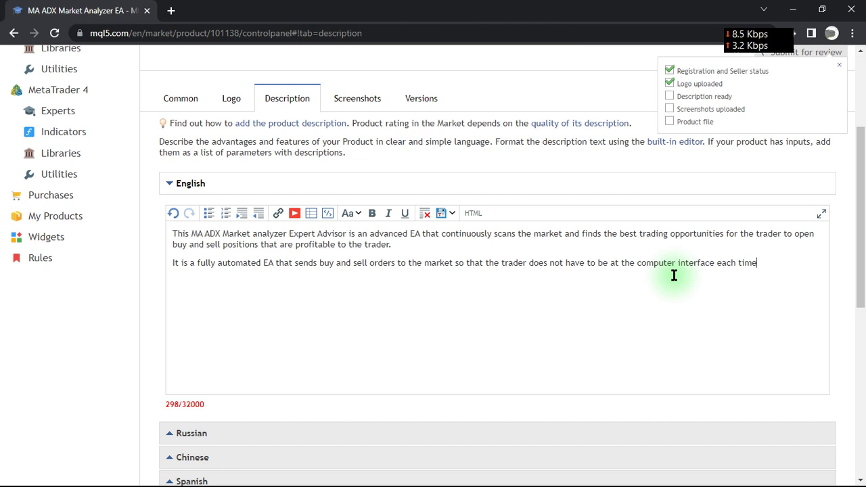
End the second paragraph with "and gives his or her time to do his own activities.", correcting the spelling of "activities"
type(" andf")
key("BackSpace")
key("BackSpace")
key("BackSpace")
key("BackSpace")
key("BackSpace")
key("BackSpace")
type("and give")
type("s th")
key("BackSpace")
key("BackSpace")
type("his or")
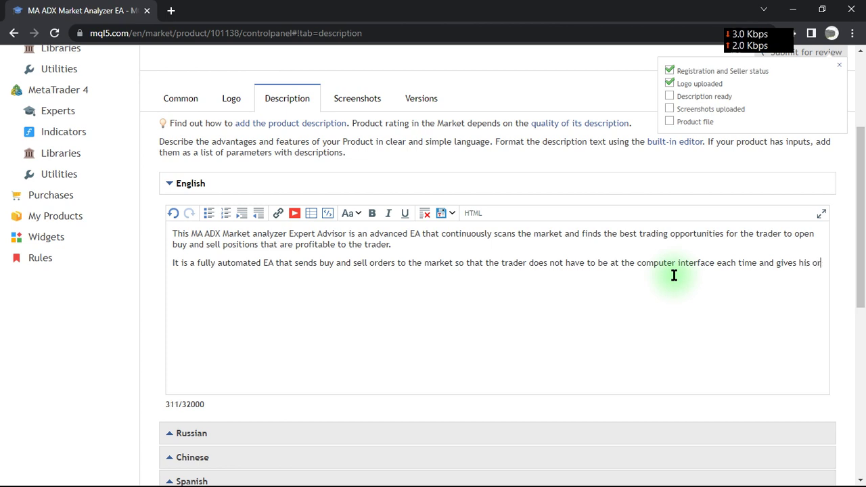
type(" her time to do ")
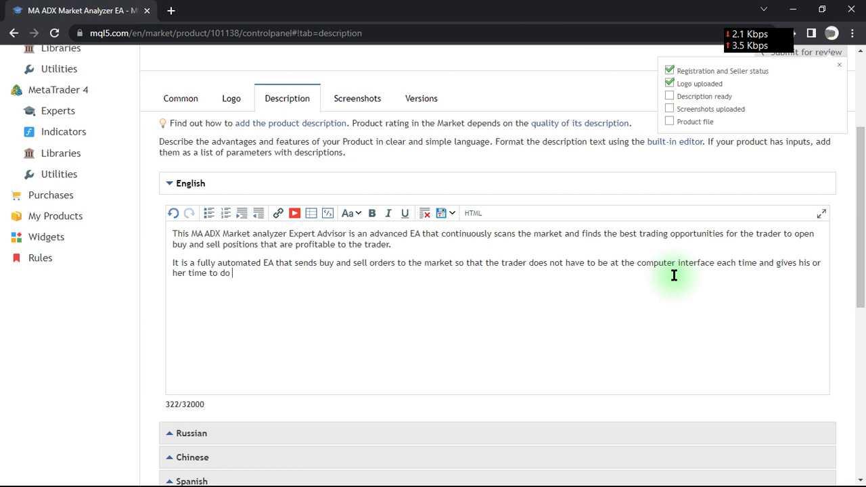
type("his own activbities.")
right_click(282, 275)
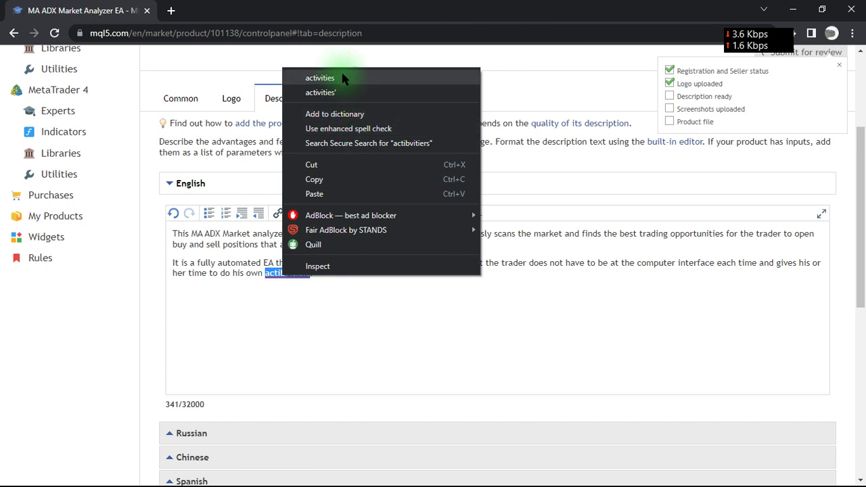
left_click(342, 76)
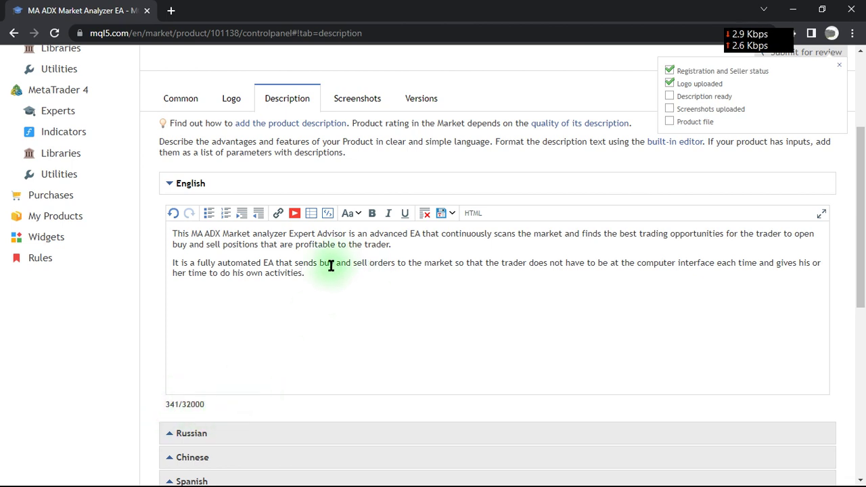
Add a third paragraph reading "This is a free EA that you can contact the seller to have the files sent to you."
key("Return")
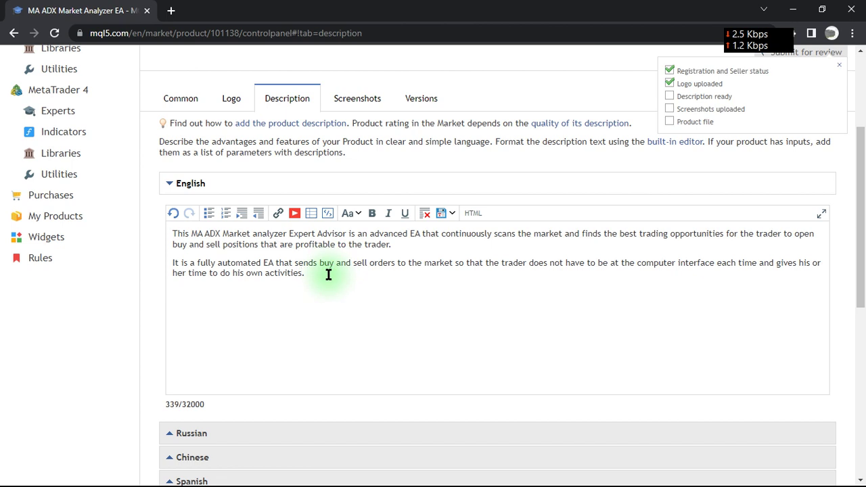
type("This is a free EA")
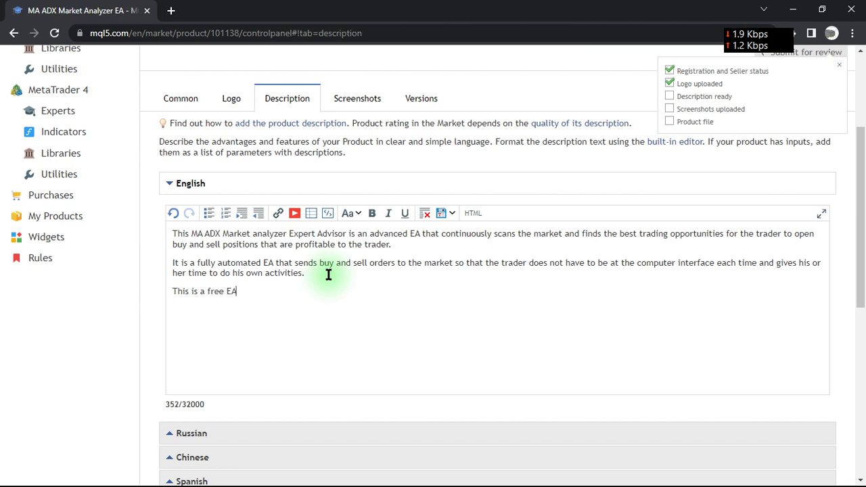
type(" that you can contact the se")
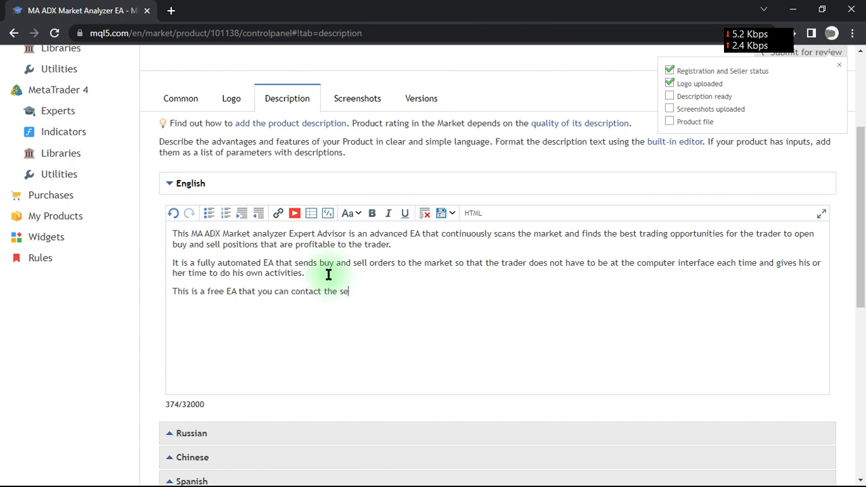
type("ller to have the files sn")
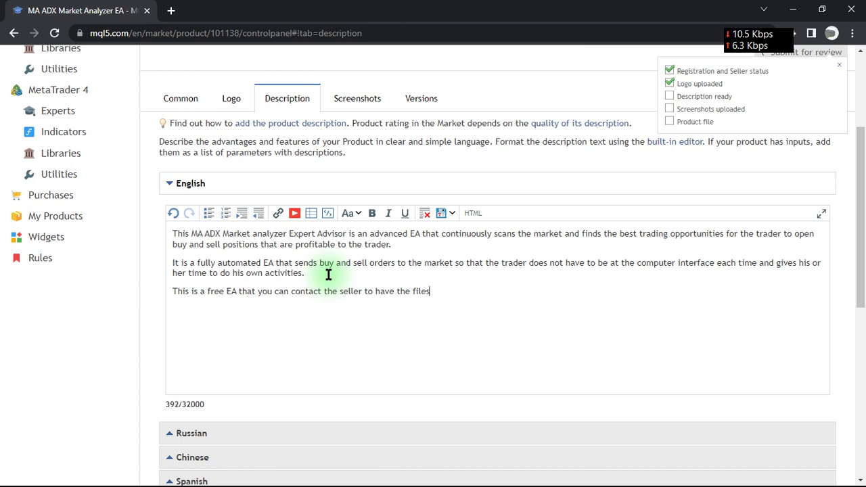
key("BackSpace")
key("BackSpace")
key("BackSpace")
type("iles sent to you")
key("BackSpace")
key("BackSpace")
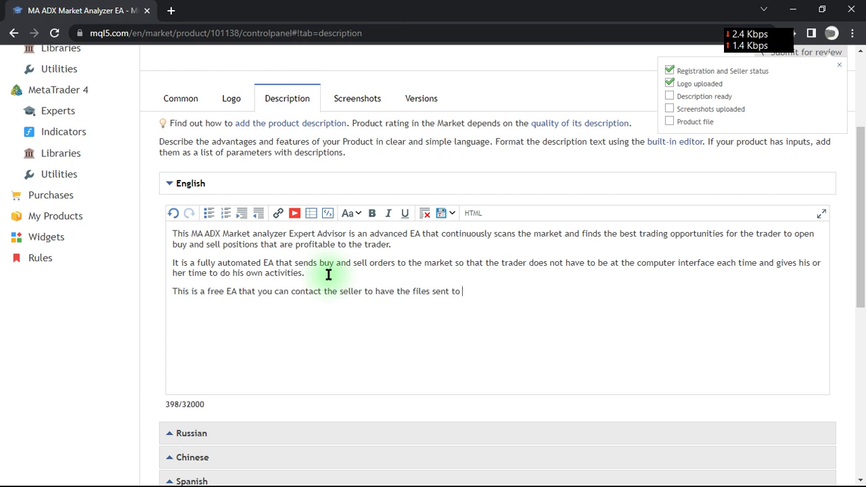
type("you.")
Add a fourth paragraph reading "The EA parameters are exposed to the trader to optimize it automatically."
key("Return")
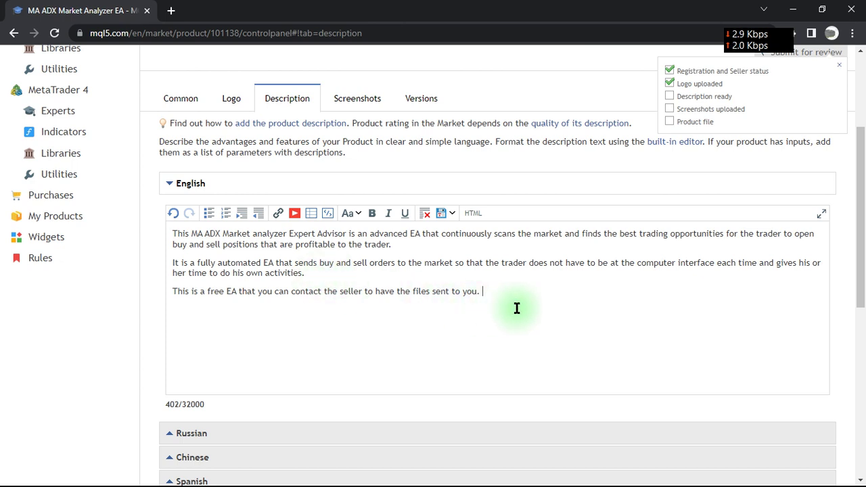
type("Ther")
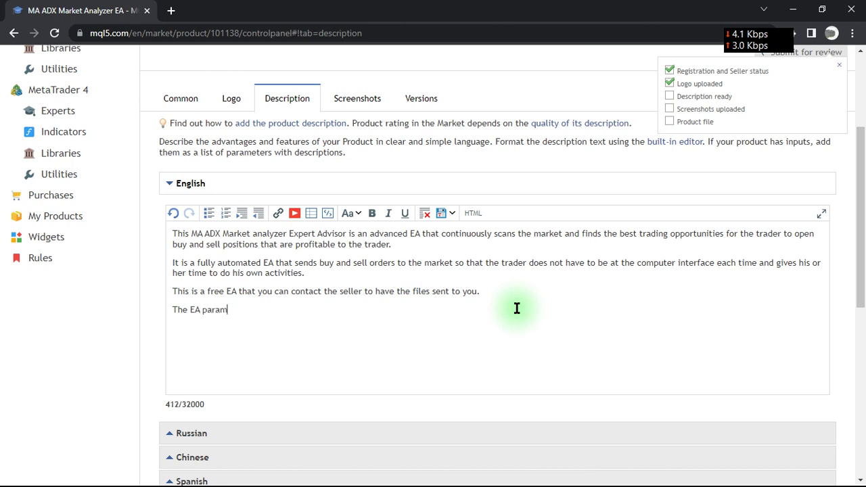
type("ers are exposed t")
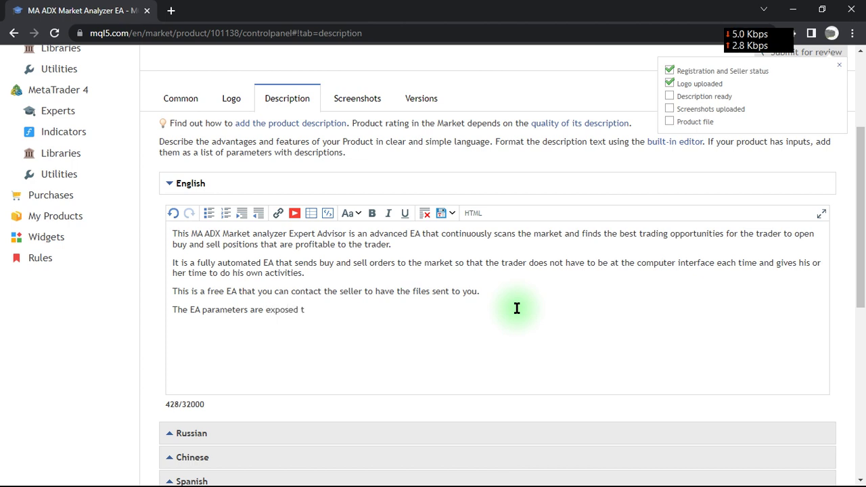
key("BackSpace")
key("BackSpace")
type("o the trader to optimiz")
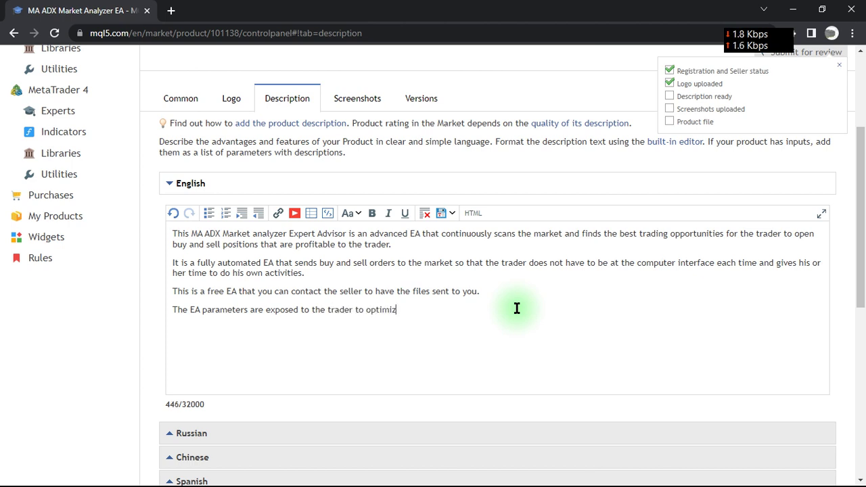
type("io")
key("BackSpace")
key("BackSpace")
type("t automatically.")
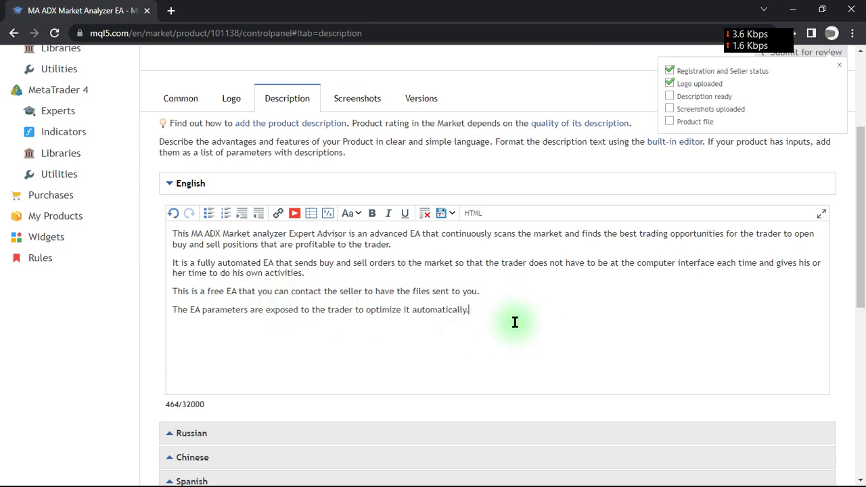
Make the third paragraph of the English description, the sentence about the free EA and contacting the seller, bold
scroll(381, 304, "down", 6)
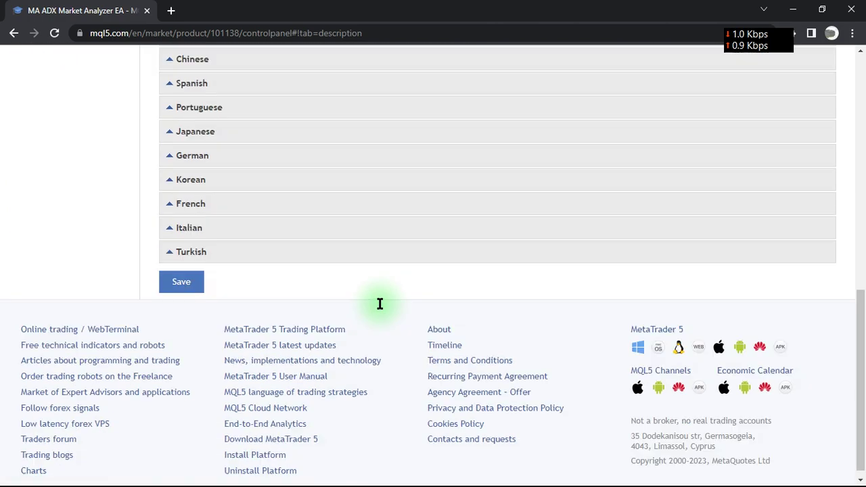
scroll(315, 230, "up", 9)
scroll(316, 230, "down", 3)
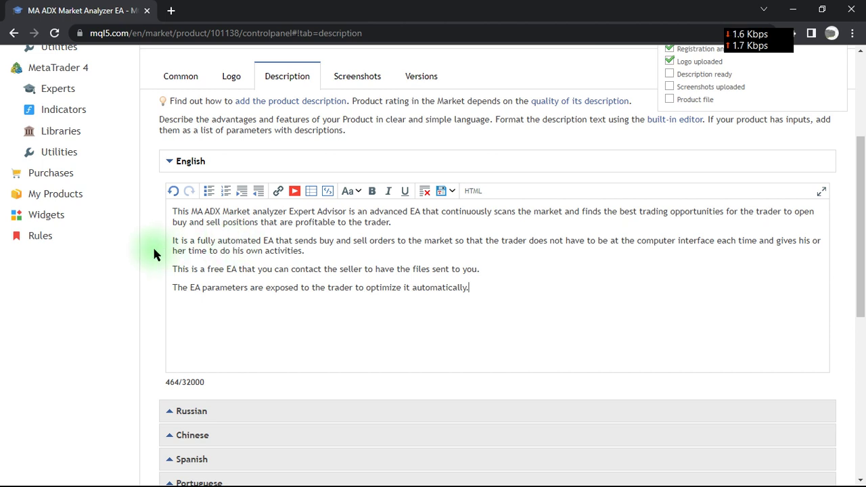
left_click_drag(171, 269, 522, 265)
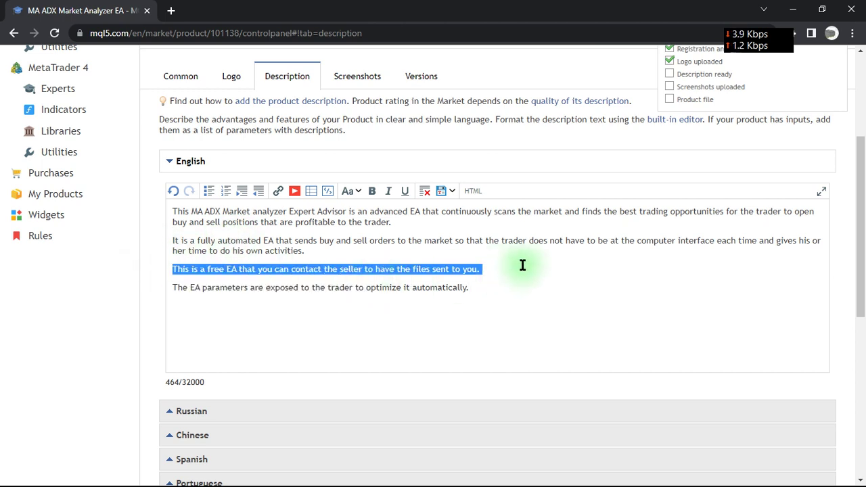
left_click(372, 193)
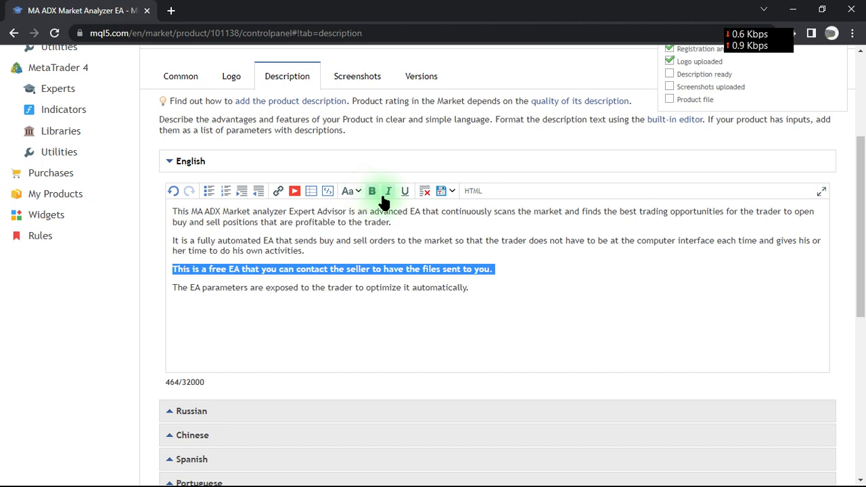
left_click(328, 194)
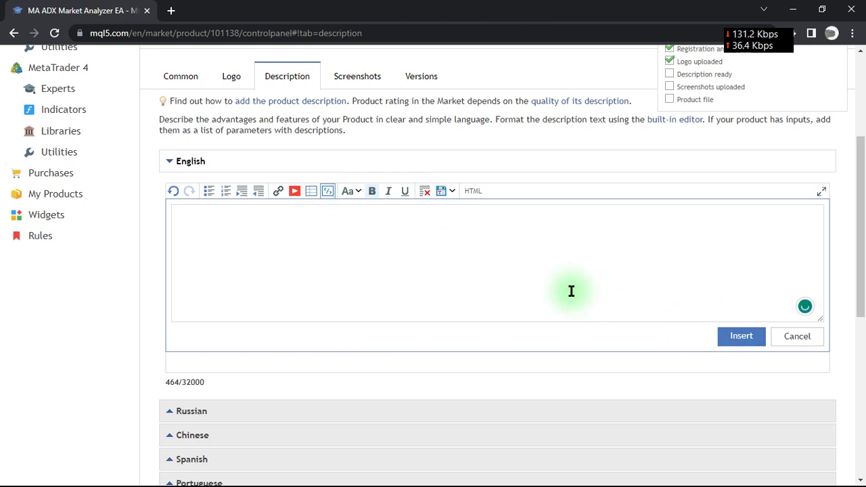
left_click(798, 336)
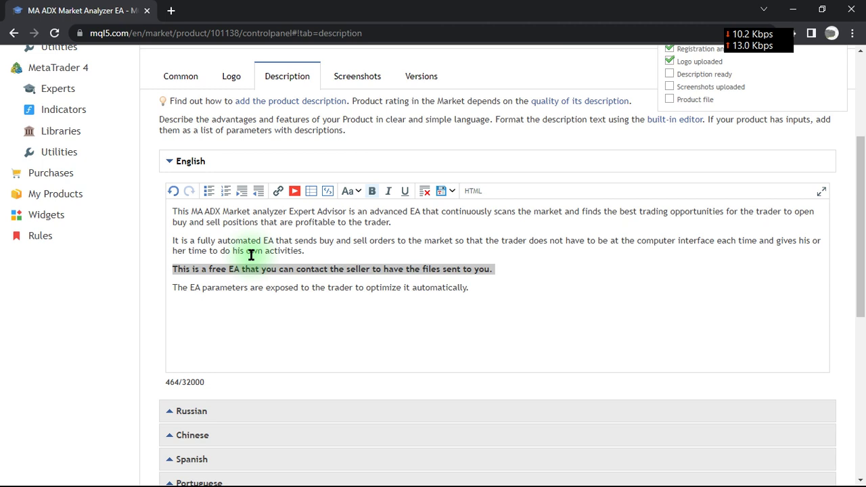
left_click(327, 191)
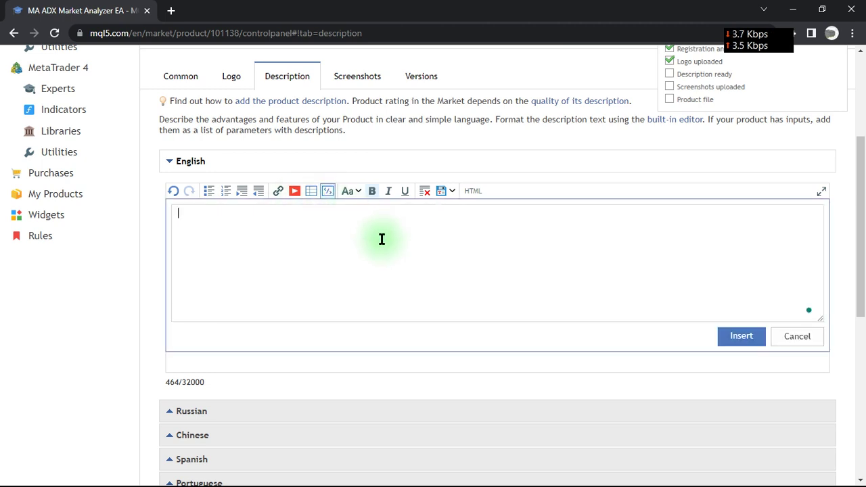
type("xhsgs")
key("BackSpace")
key("BackSpace")
key("BackSpace")
key("BackSpace")
key("BackSpace")
key("BackSpace")
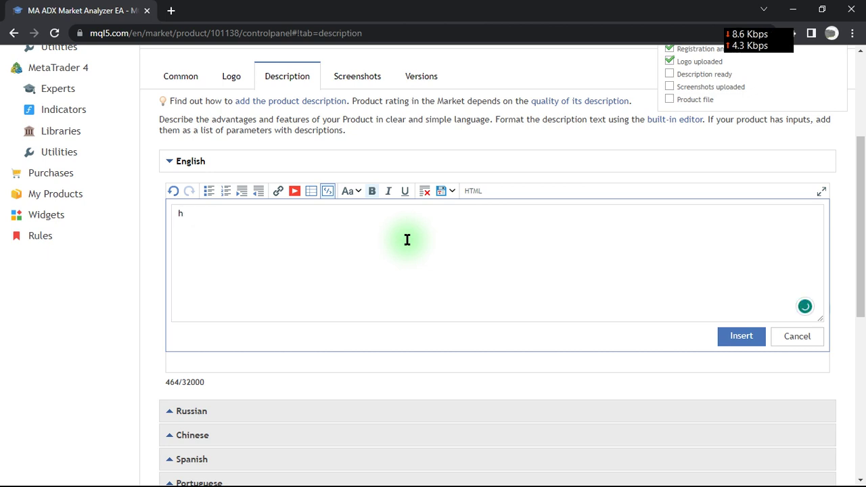
left_click(785, 342)
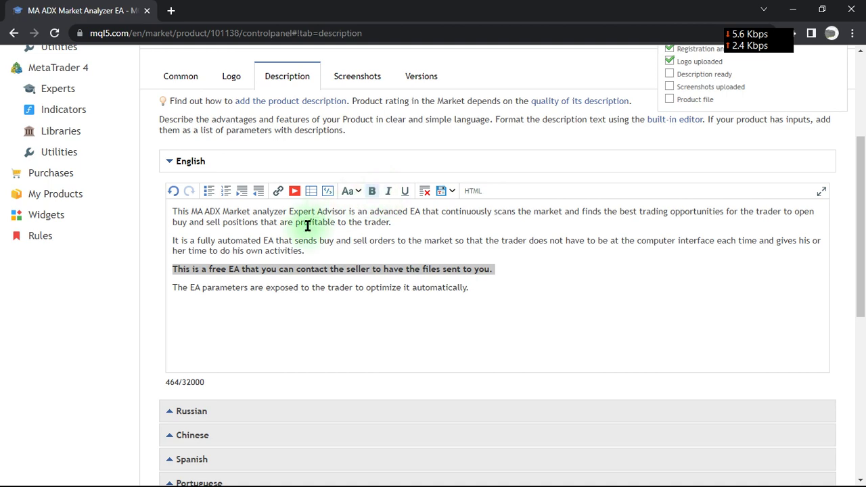
Deselect the bold sentence and save the English product description
key("ctrl+b")
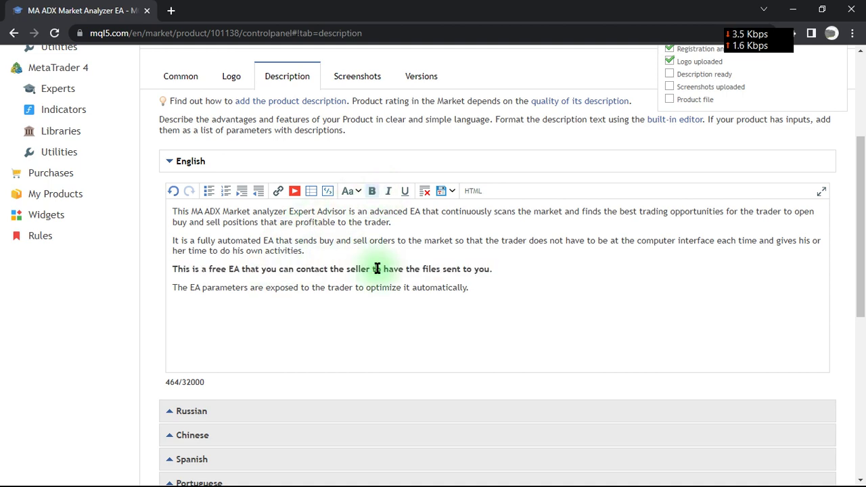
scroll(416, 270, "down", 6)
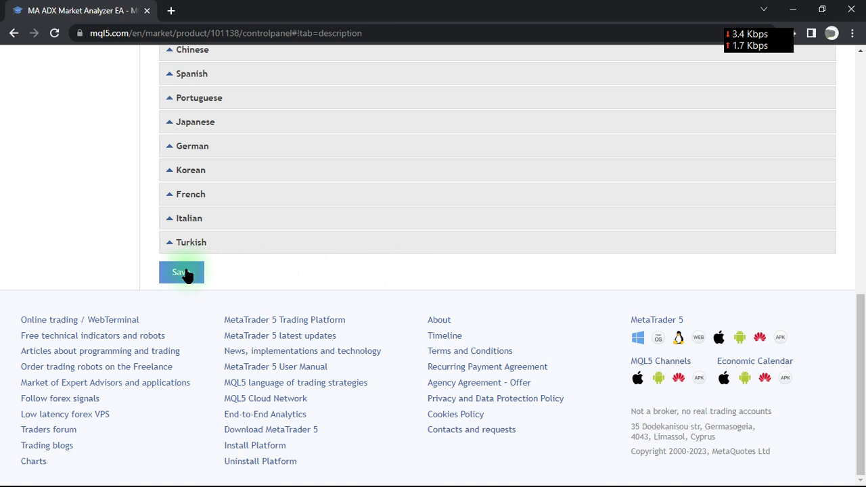
left_click(183, 272)
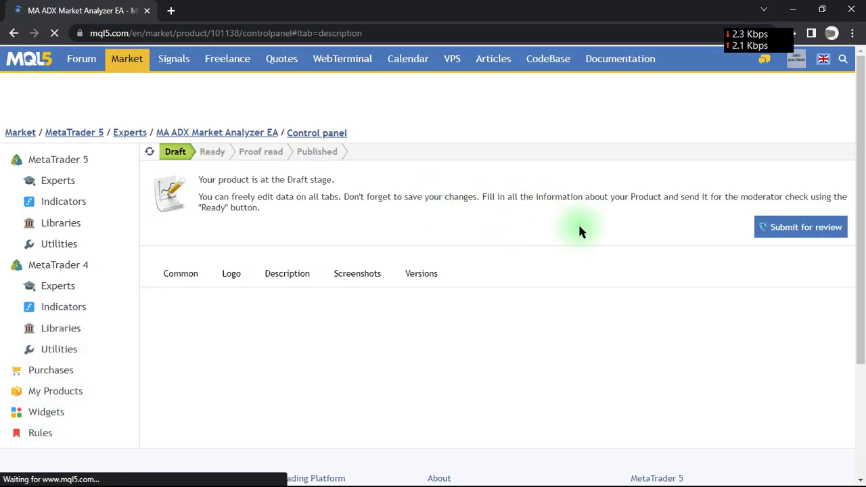
scroll(592, 232, "down", 2)
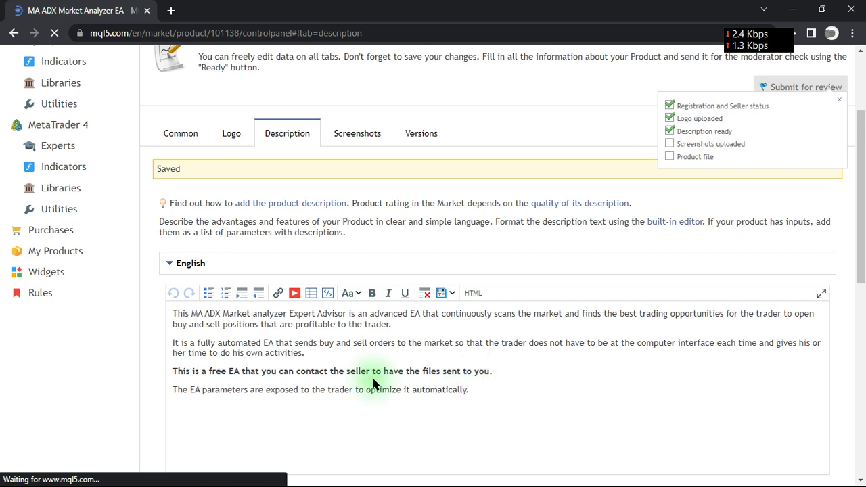
left_click(419, 371)
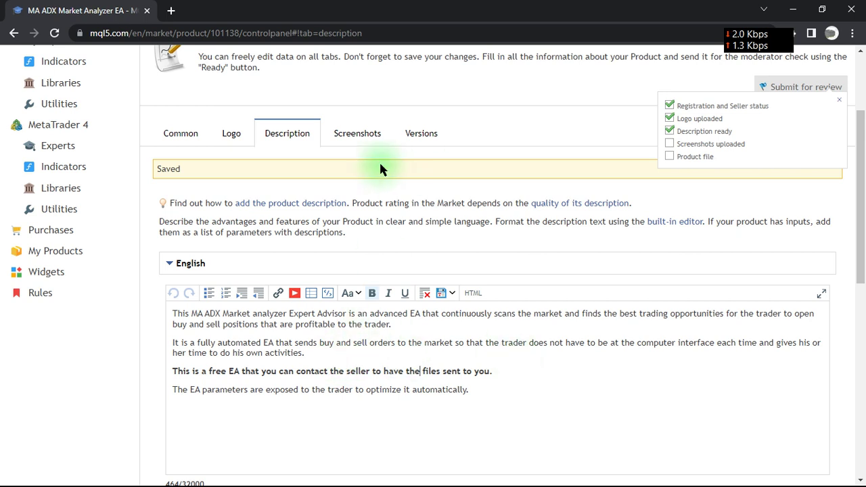
Open the product's Screenshots section and review the image requirements
left_click(346, 138)
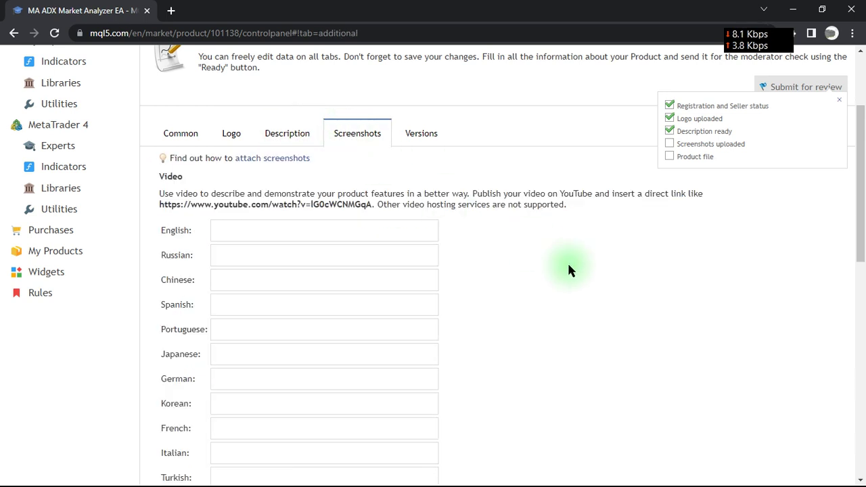
scroll(569, 270, "down", 7)
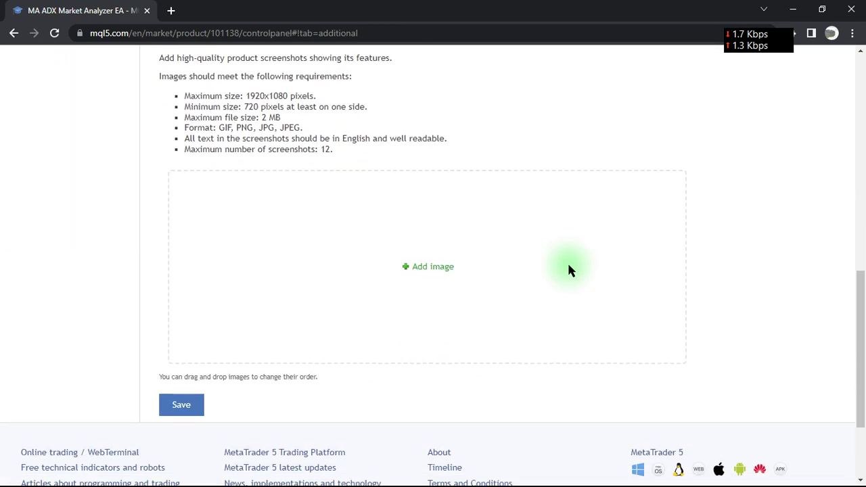
scroll(568, 270, "up", 1)
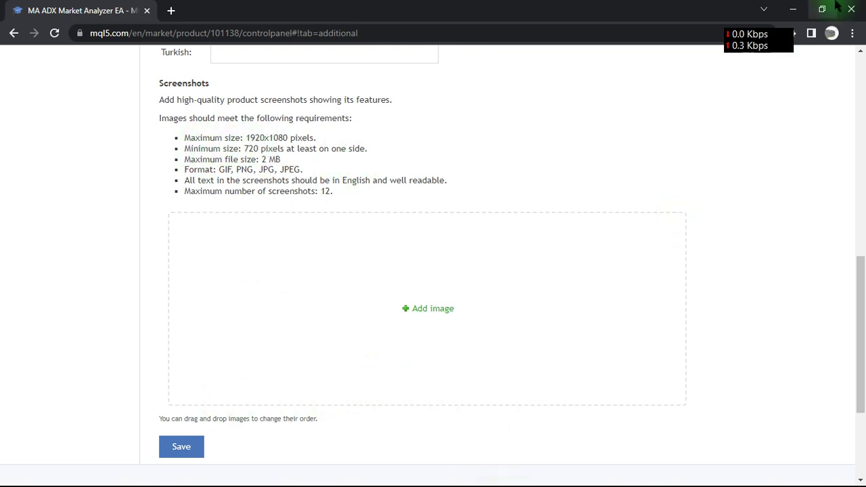
Switch to MetaTrader 5 and run the visual strategy test of MA ADX EA on AUDUSDm H1 at maximum speed
left_click(799, 15)
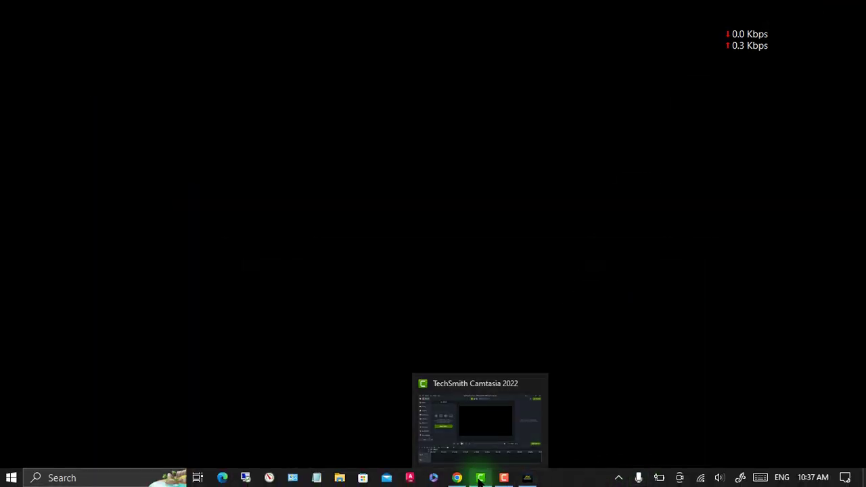
left_click(527, 479)
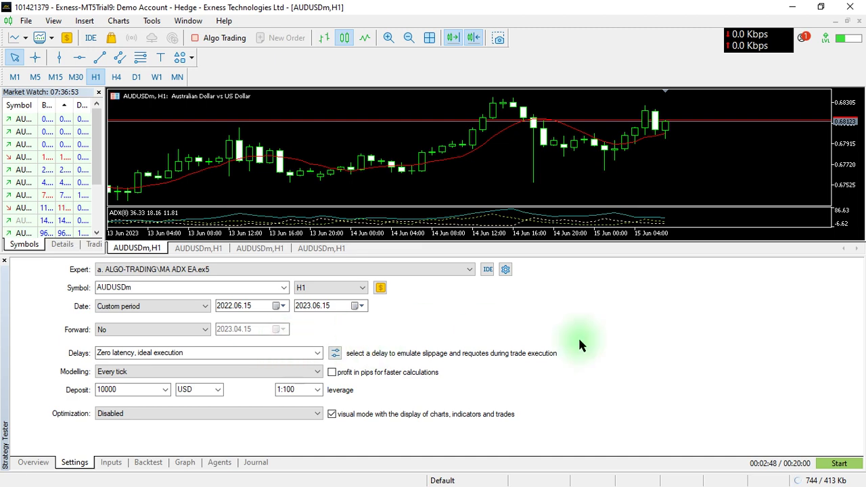
left_click(840, 465)
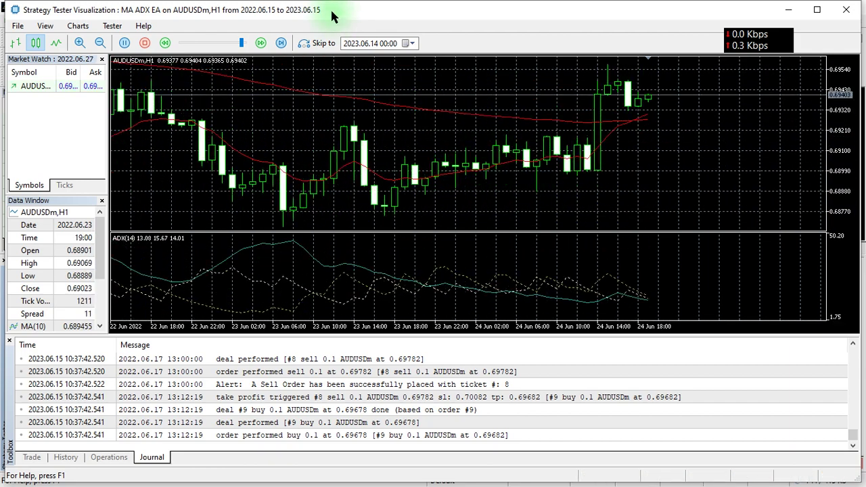
left_click_drag(242, 42, 251, 43)
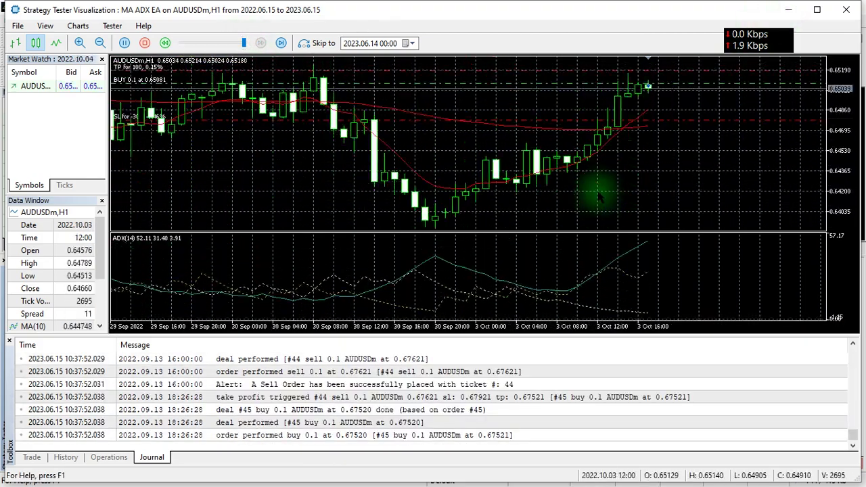
Pause the visual test, capture a rectangular snip of the price chart and ADX indicator, resume the test and minimize its window
key("Pause")
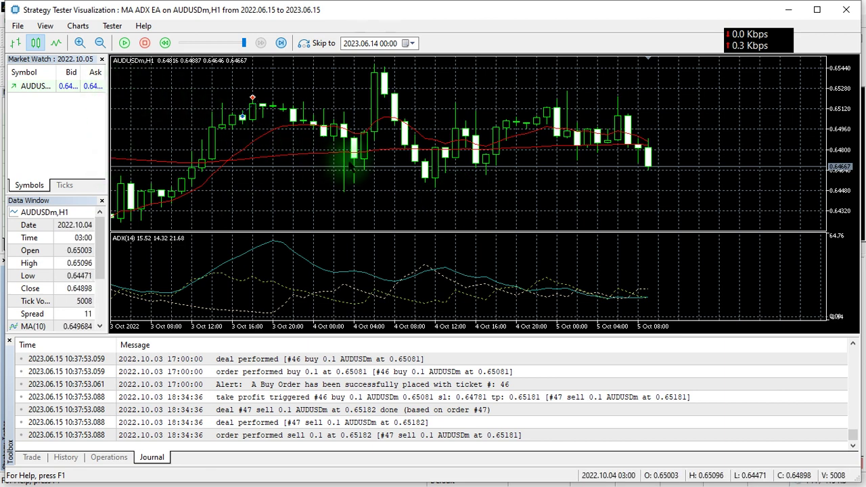
key("super+shift+s")
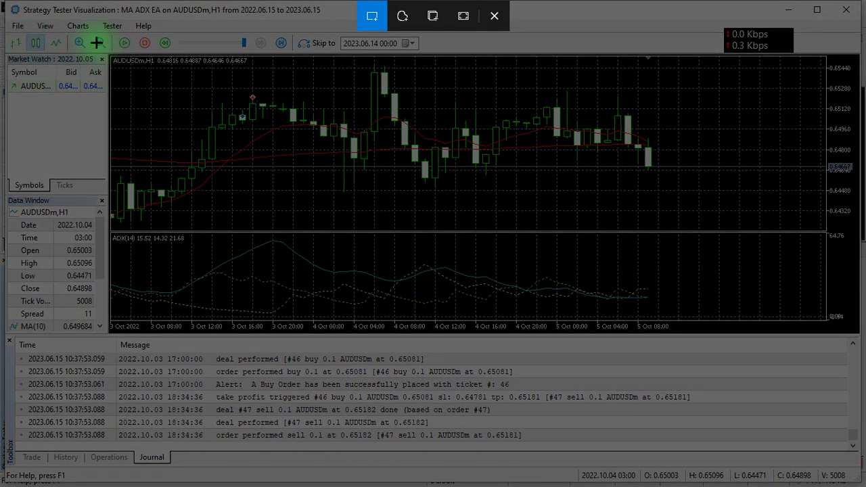
left_click_drag(109, 47, 746, 336)
key("Pause")
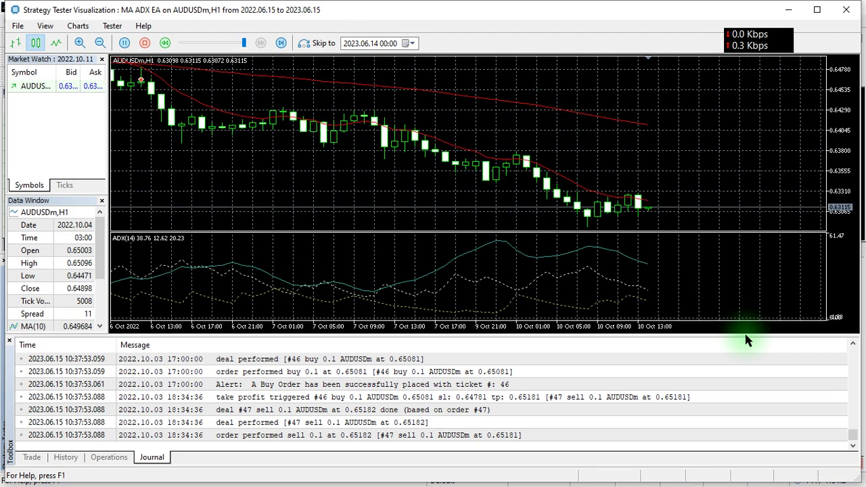
left_click(788, 9)
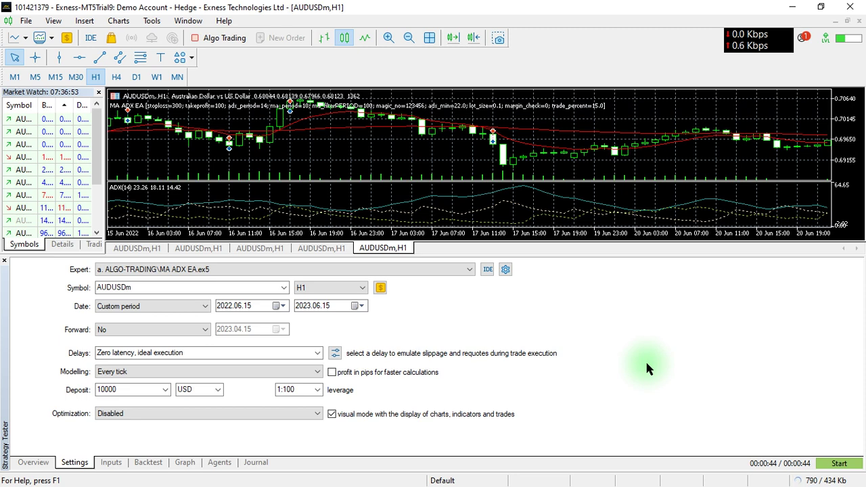
Show the backtest's balance and equity graph and capture a rectangular snip of the MetaTrader window
left_click(184, 463)
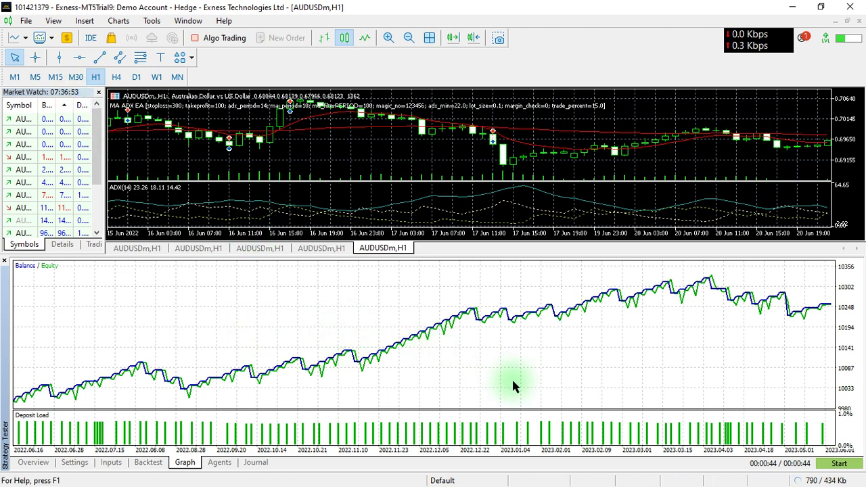
key("super+shift+s")
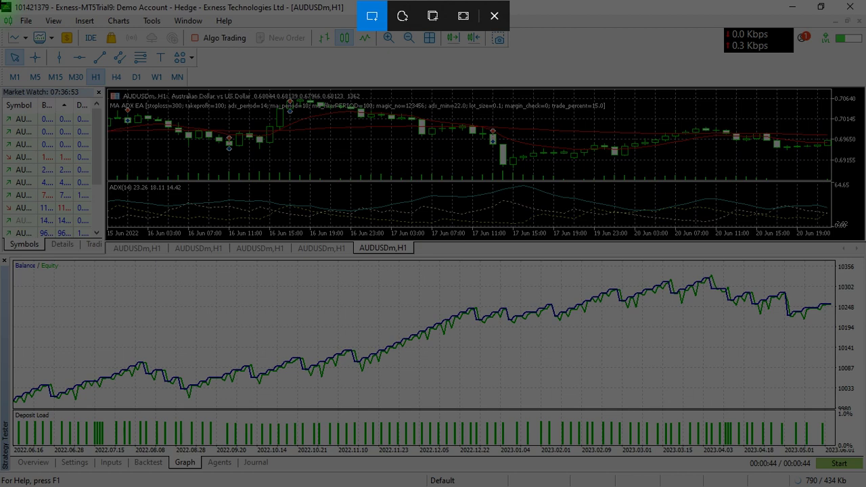
left_click_drag(1, 1, 841, 472)
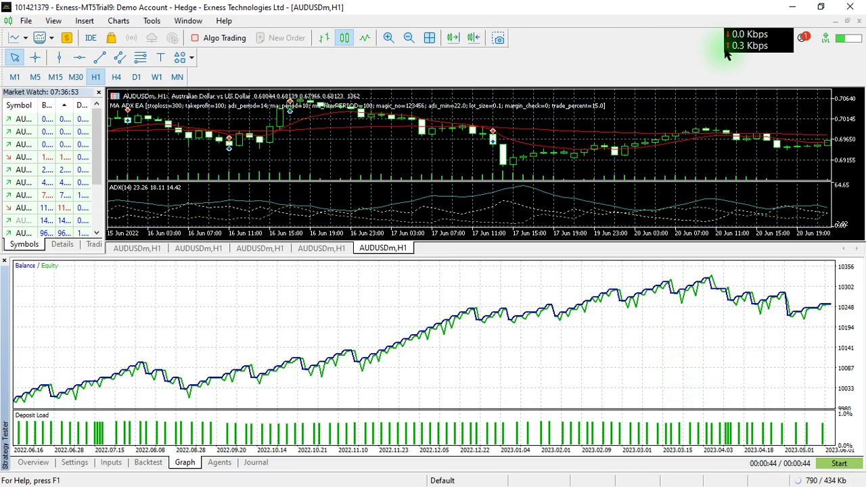
Open the captured balance graph snip in Snip & Sketch, save it as PNG file 1 in the Pictures folder and close it
left_click(792, 8)
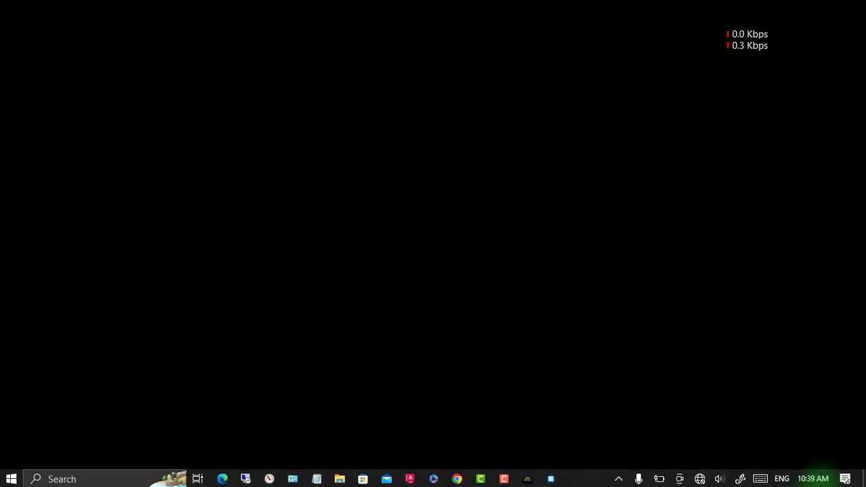
left_click(847, 478)
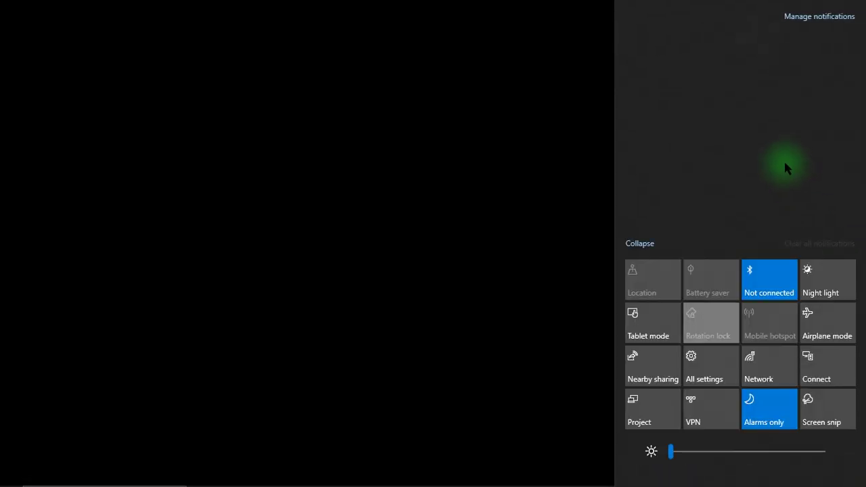
left_click(767, 102)
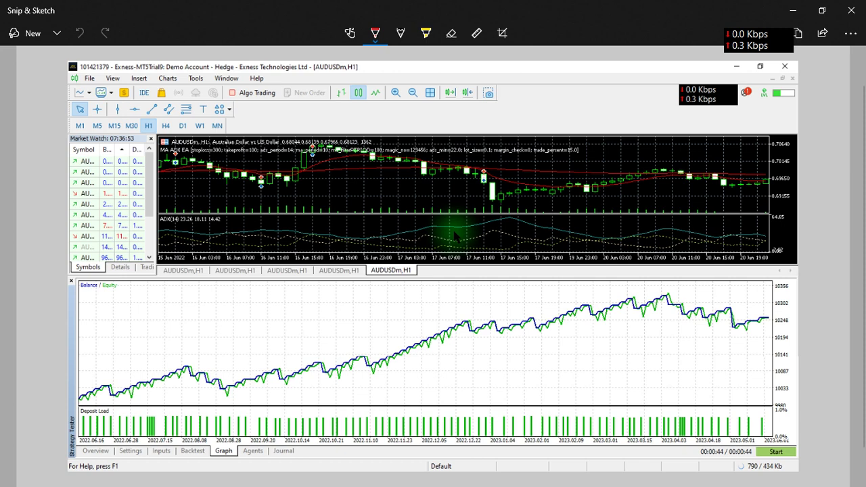
key("ctrl+s")
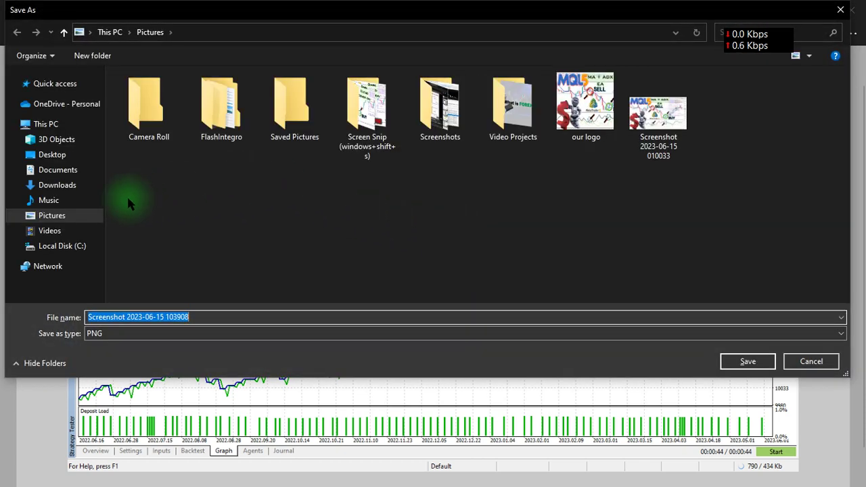
left_click(91, 217)
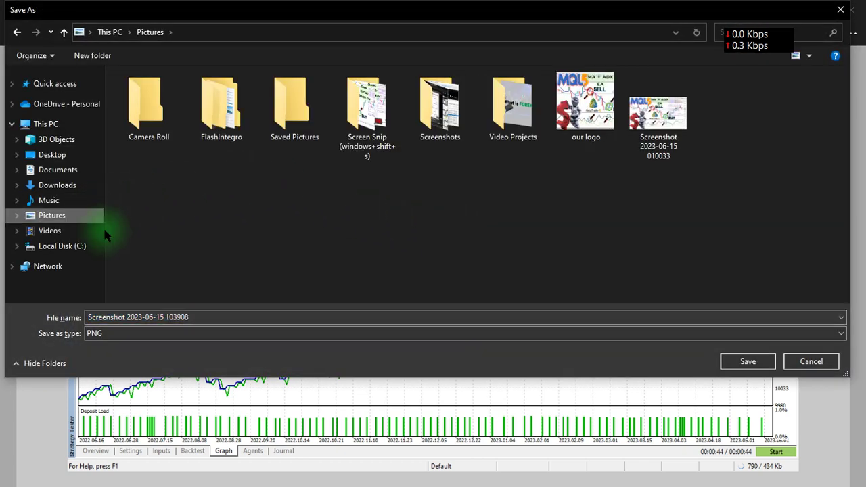
left_click(192, 317)
type("1")
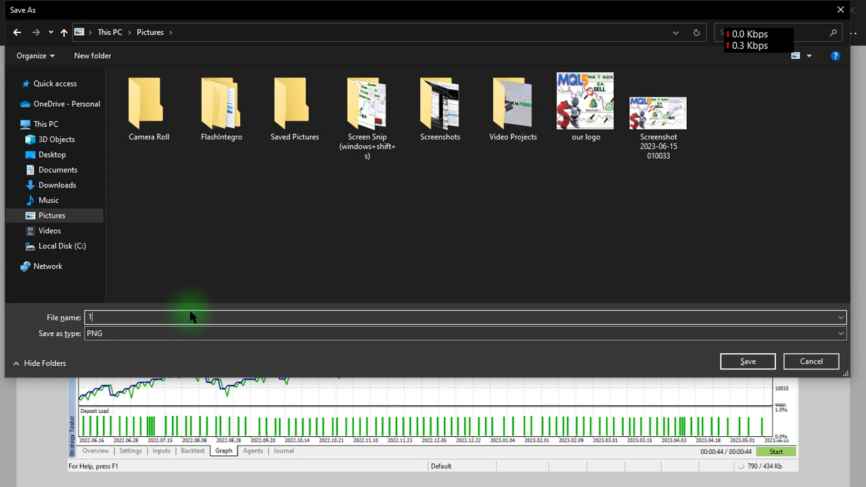
left_click(751, 367)
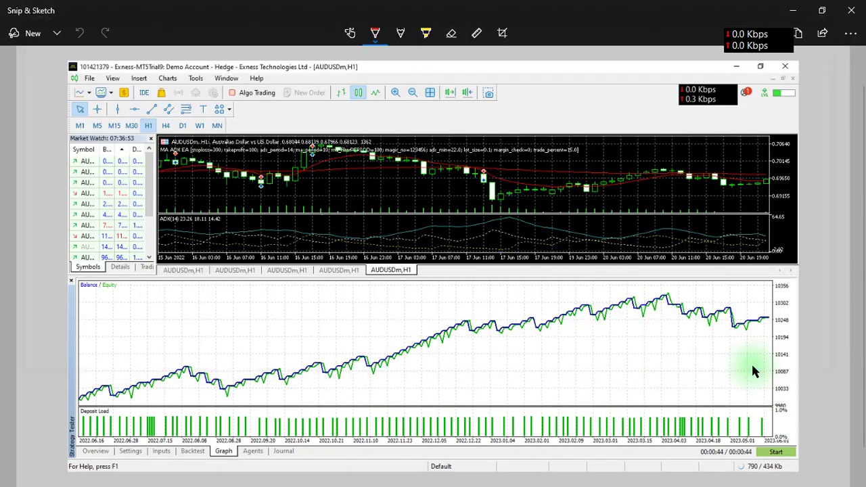
left_click(852, 12)
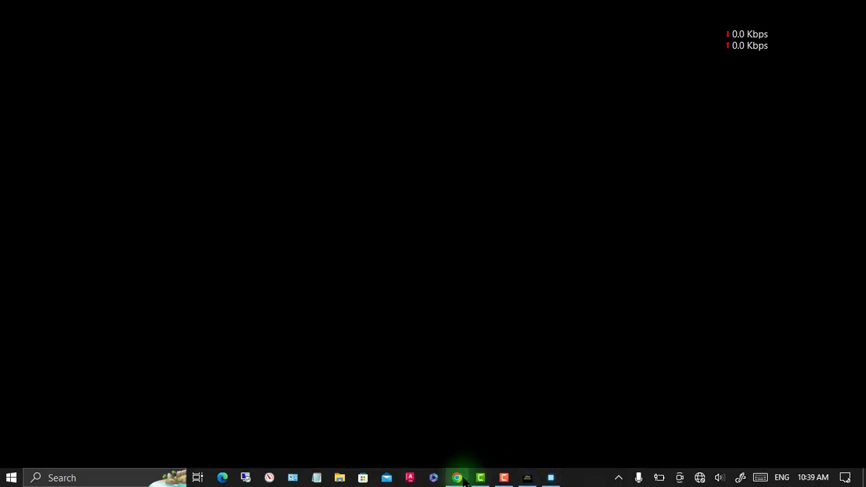
Bring up the Strategy Tester Visualization window and capture a rectangular snip of it
left_click(550, 478)
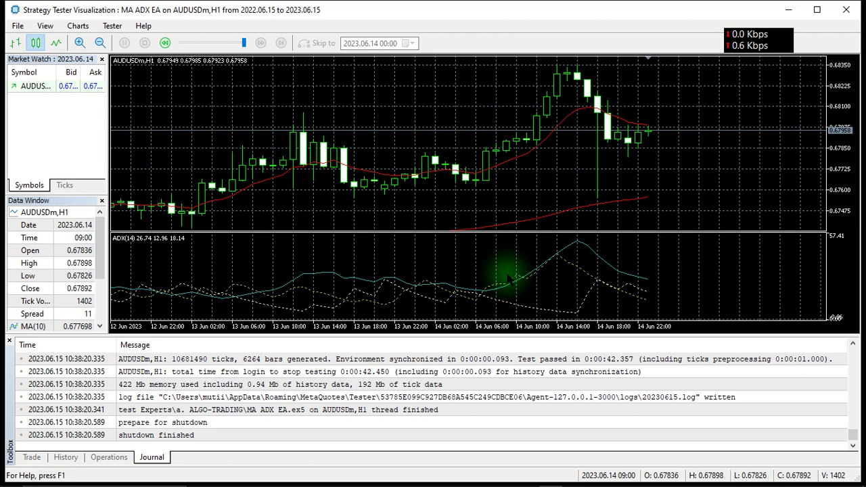
key("super+shift+s")
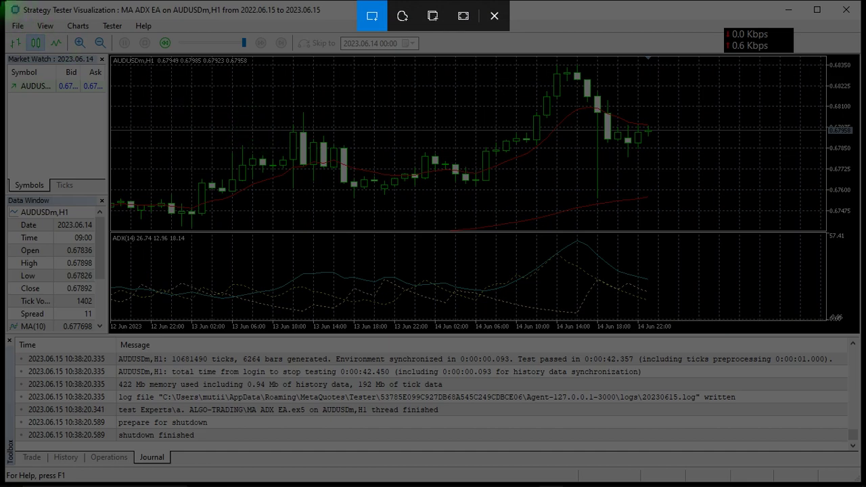
left_click_drag(1, 1, 744, 379)
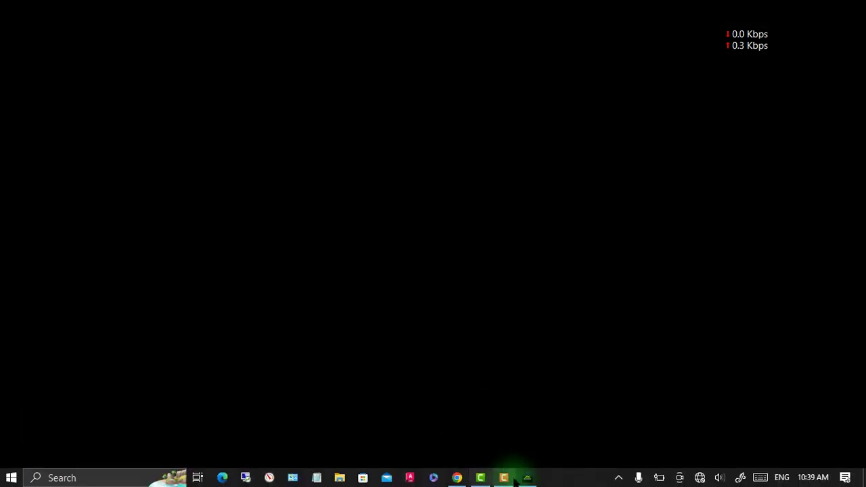
Switch to MetaTrader 5, show the backtest's statistics report and capture a rectangular snip of the whole window
left_click(528, 474)
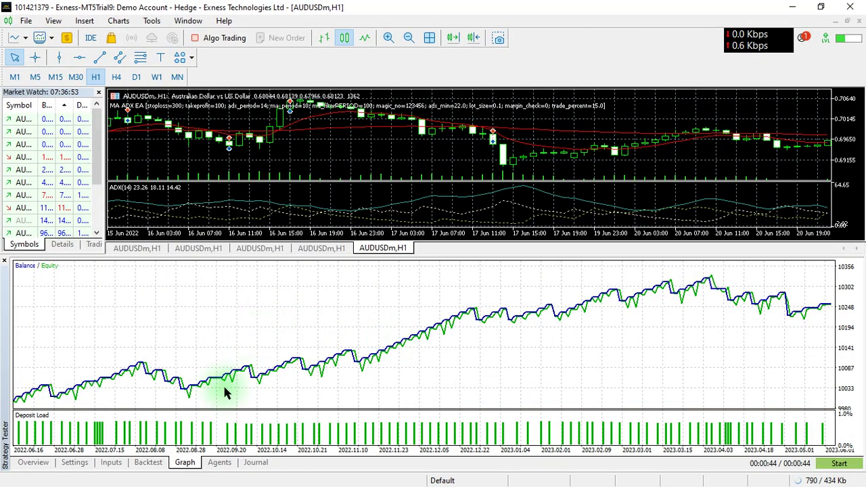
left_click(254, 464)
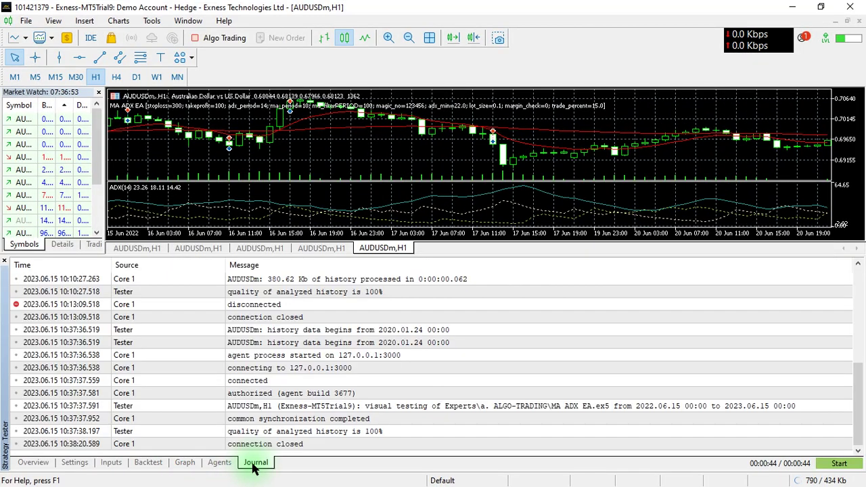
left_click(230, 464)
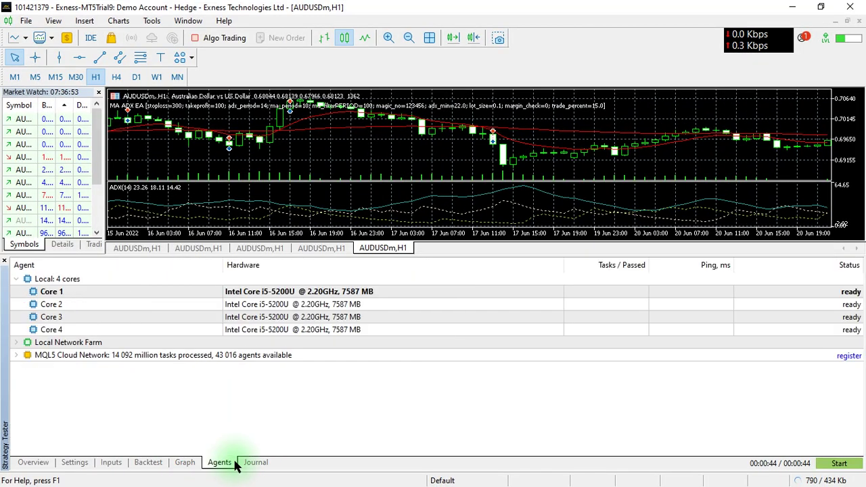
left_click(184, 464)
left_click(151, 465)
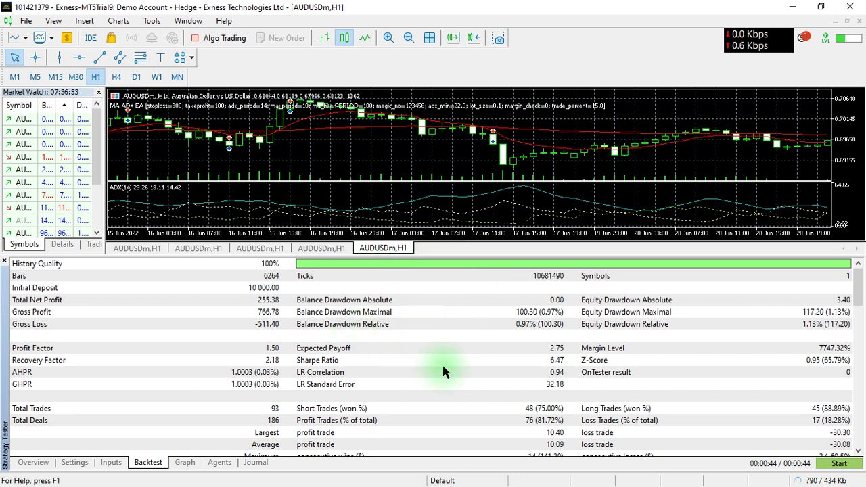
key("super+shift+s")
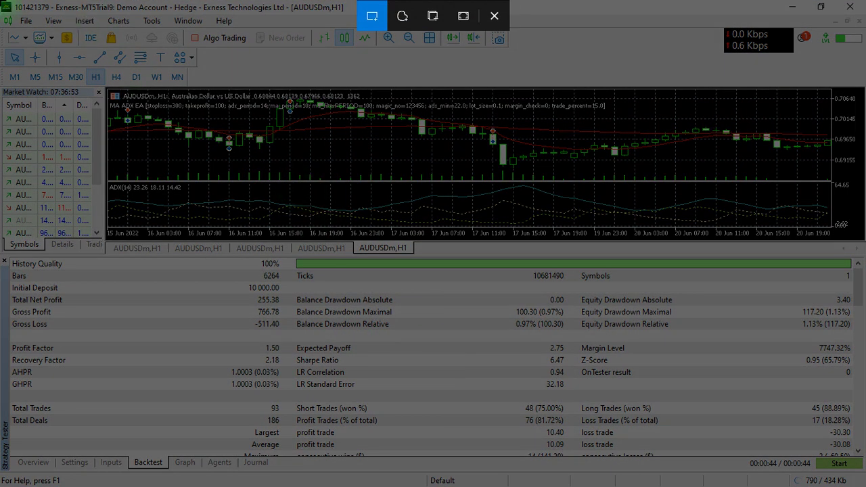
left_click_drag(1, 1, 865, 486)
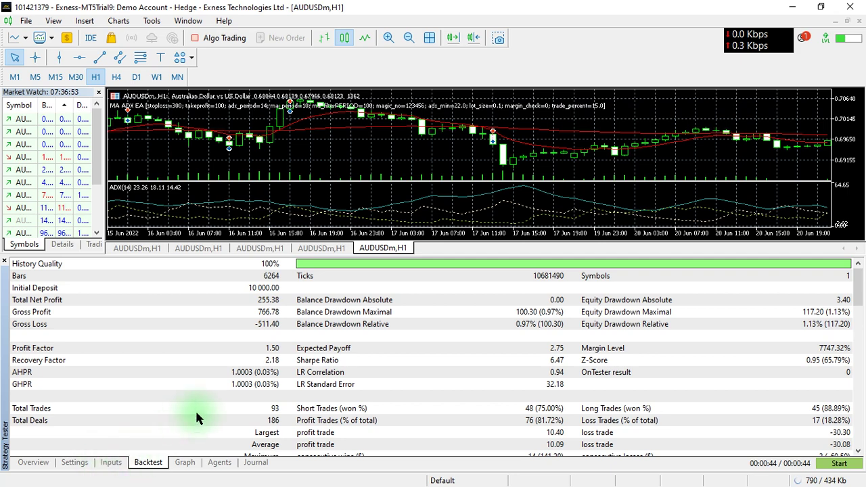
Show the backtest report's entries and profits-and-losses charts and capture a rectangular snip of the whole window
scroll(197, 418, "down", 10)
scroll(197, 414, "down", 10)
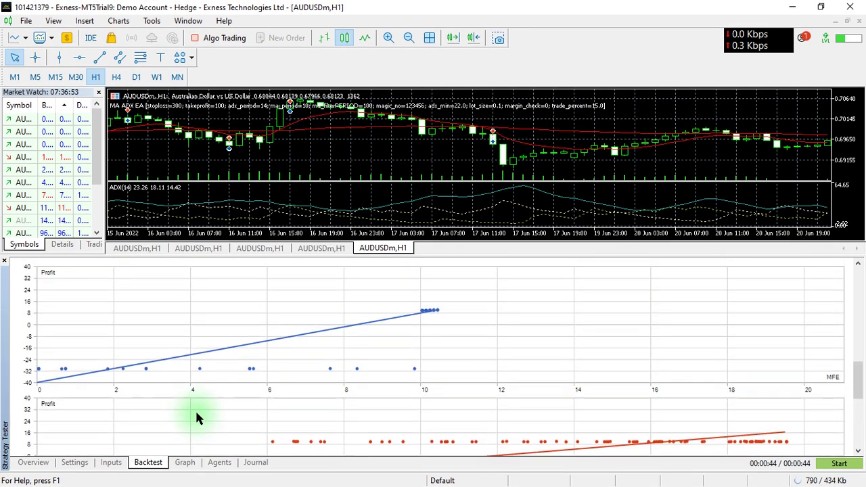
scroll(197, 417, "up", 2)
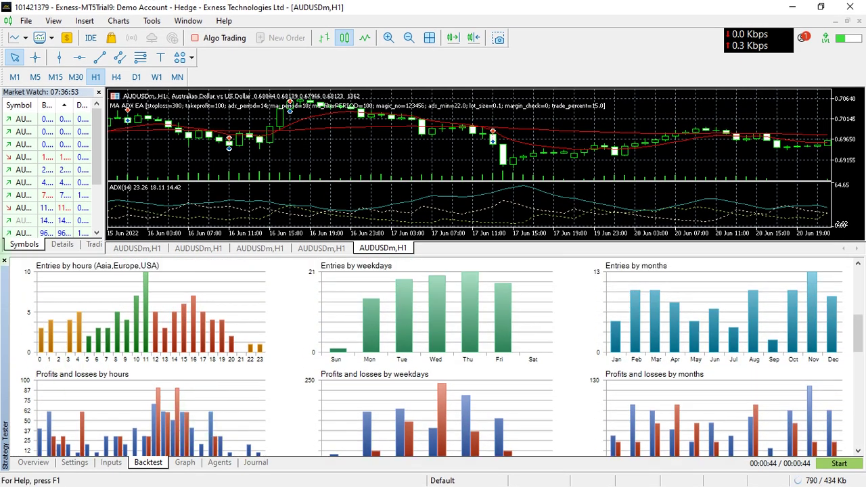
key("super+shift+s")
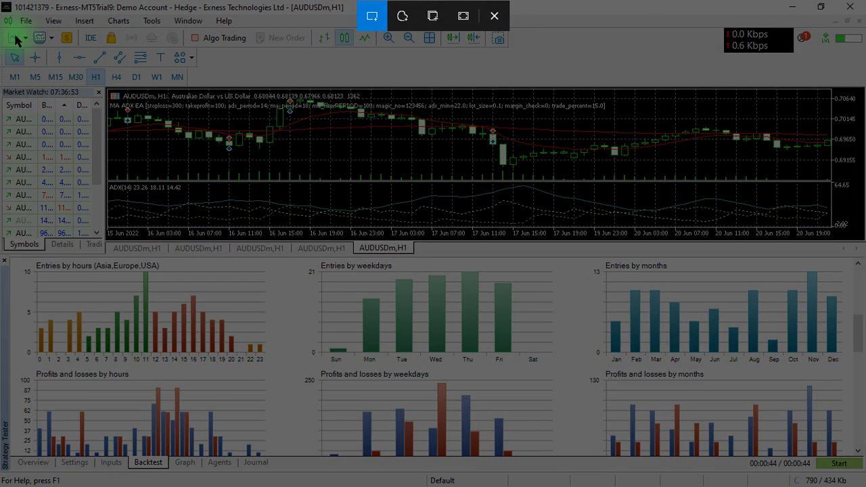
key("Escape")
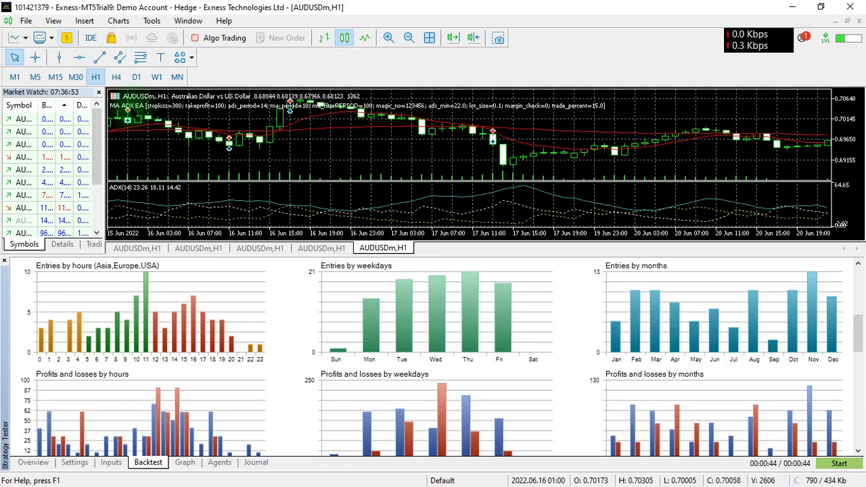
key("super+shift+s")
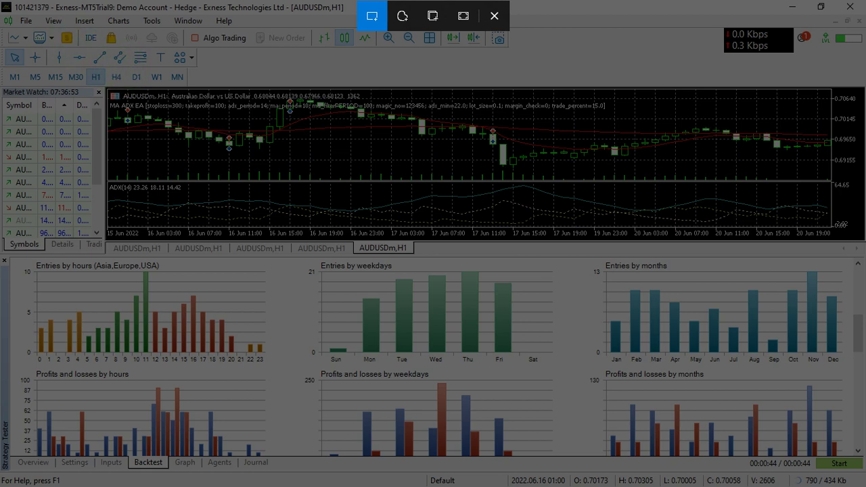
left_click_drag(2, 1, 865, 486)
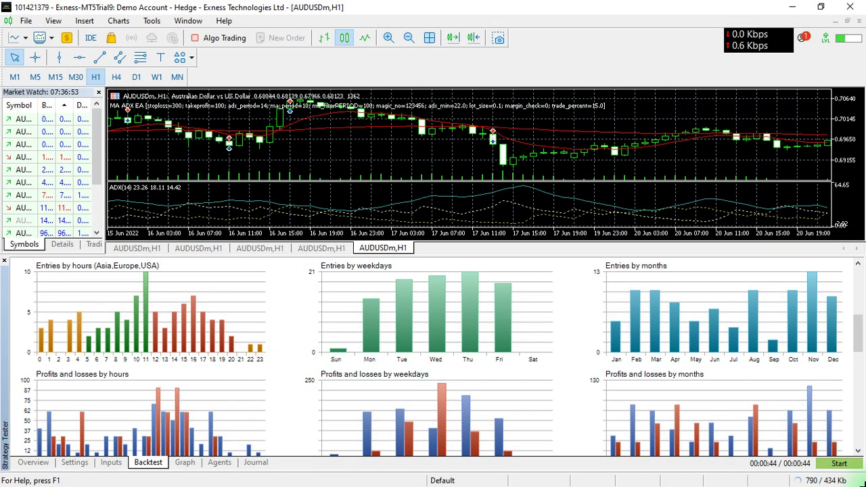
left_click(445, 355)
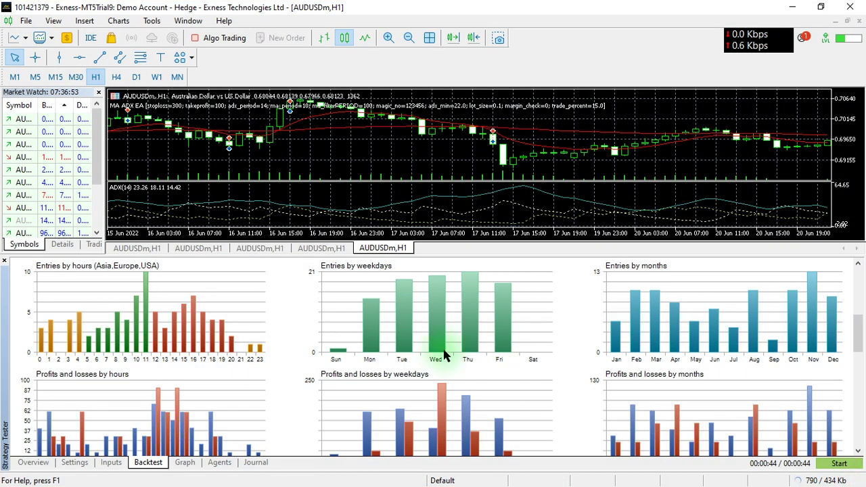
Show the Strategy Tester's input parameters, capture a rectangular snip of the whole window and minimize MetaTrader 5
left_click(112, 462)
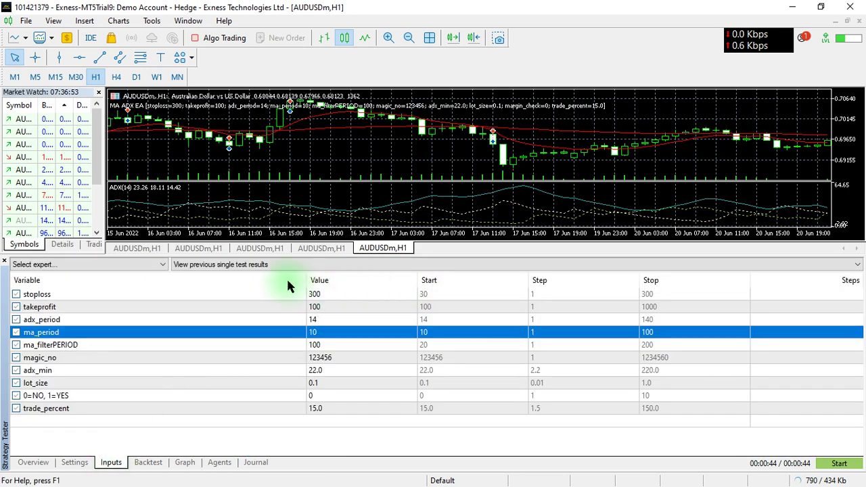
key("super+shift+s")
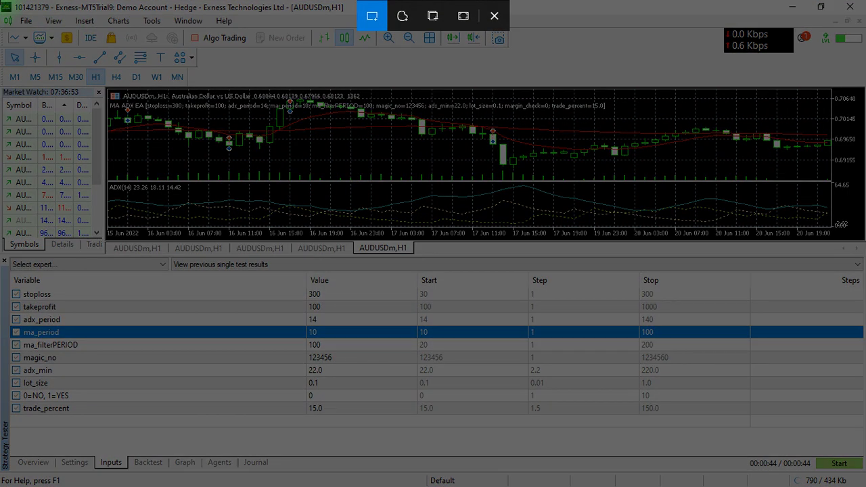
left_click_drag(0, 0, 865, 486)
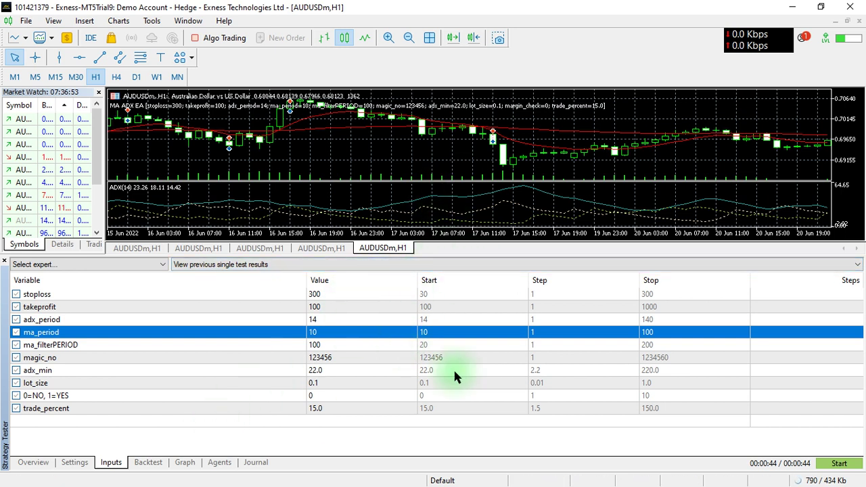
left_click(792, 9)
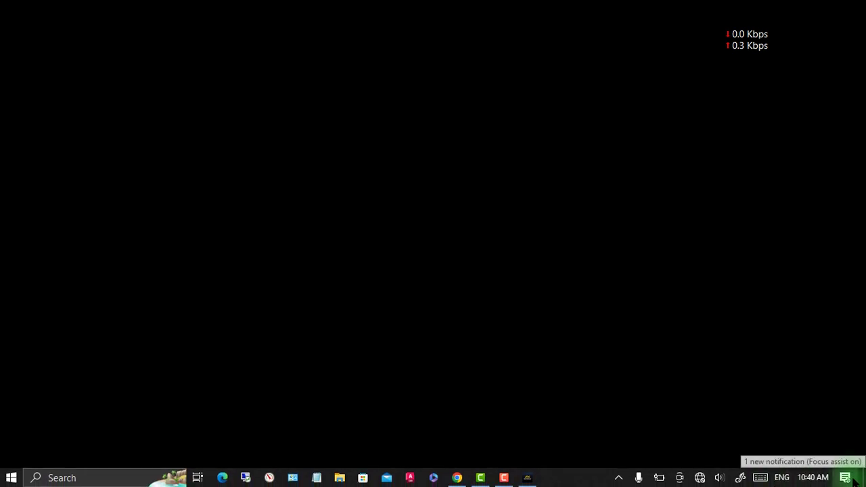
Open the captured input parameters snip in Snip & Sketch, save it as PNG file 2 in the Pictures folder and close it
left_click(854, 479)
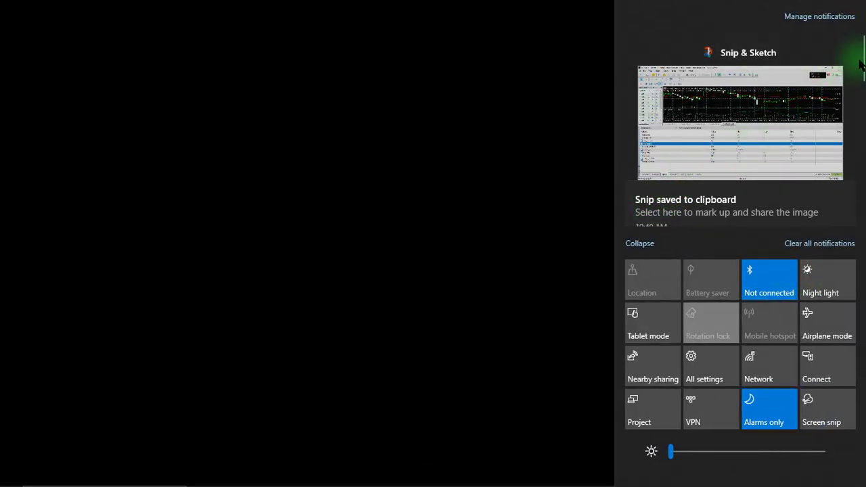
mouse_move(861, 54)
left_mouse_down()
mouse_move(857, 194)
mouse_move(858, 6)
left_mouse_up()
left_click(753, 107)
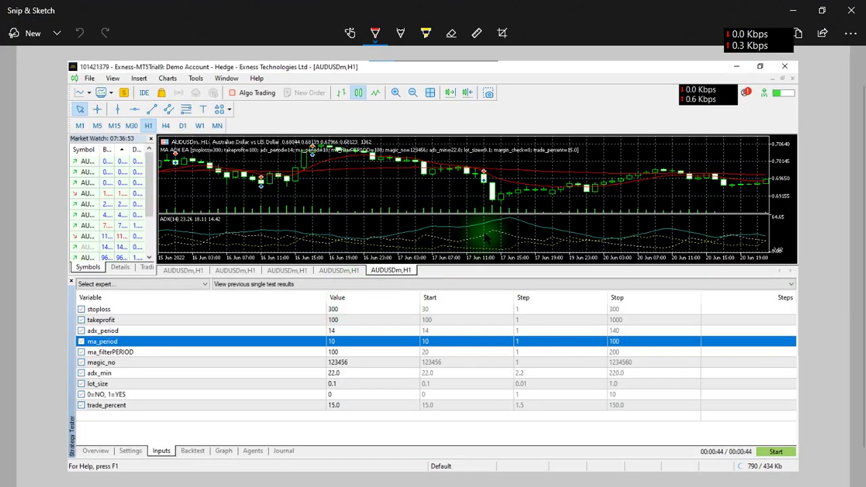
key("ctrl+s")
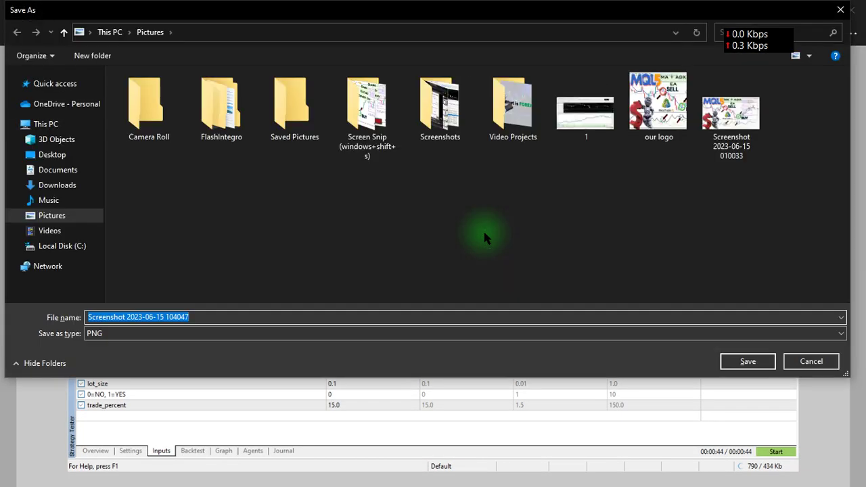
key("BackSpace")
type("2")
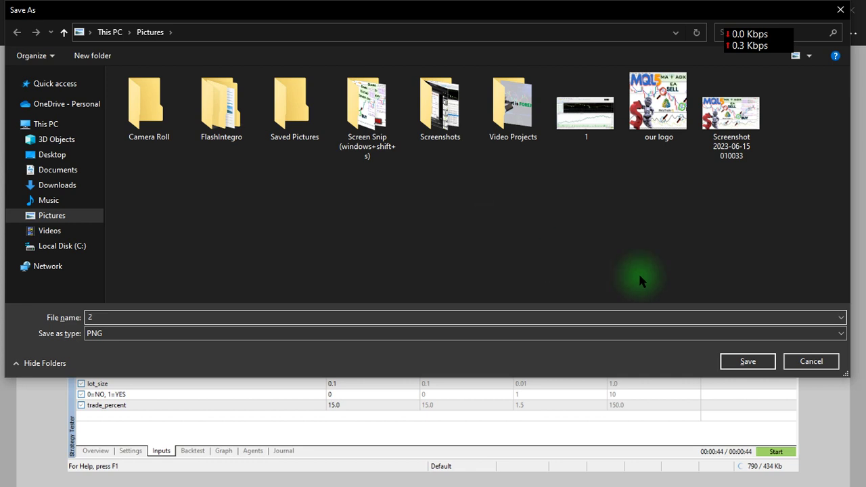
left_click(748, 362)
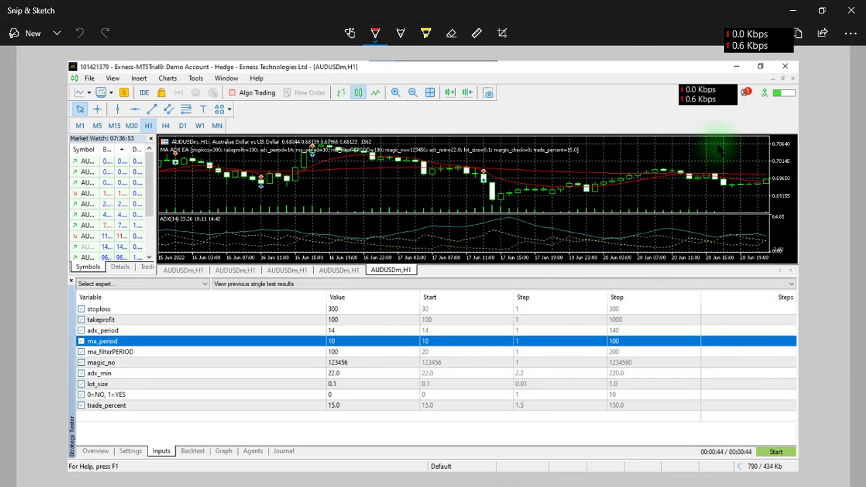
left_click(852, 12)
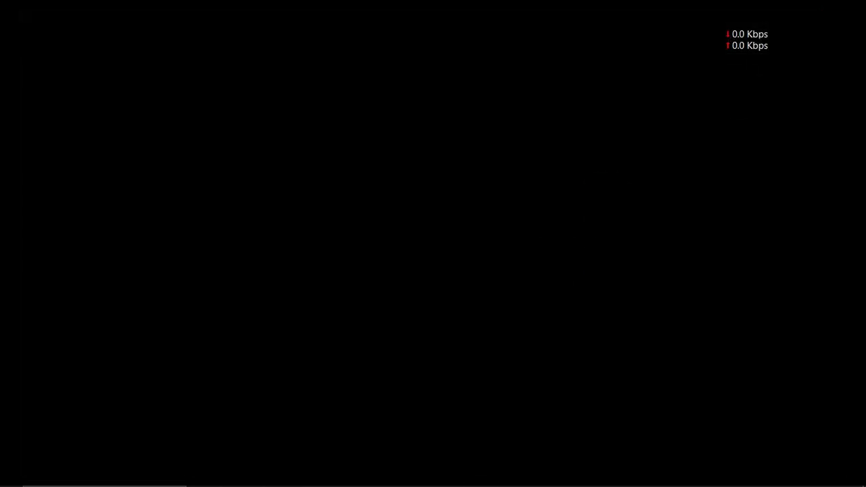
Return to MetaTrader 5, show the backtest's entries and profits-and-losses charts again, capture a rectangular snip of them and minimize the window
left_click(527, 480)
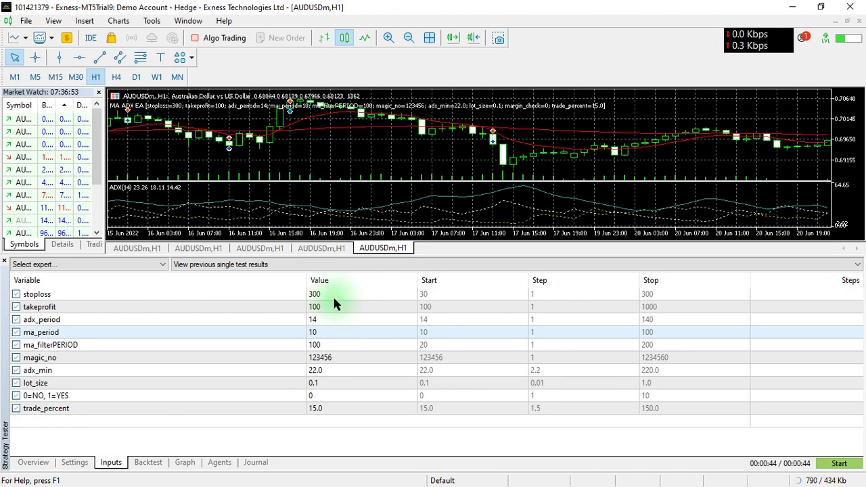
left_click(149, 463)
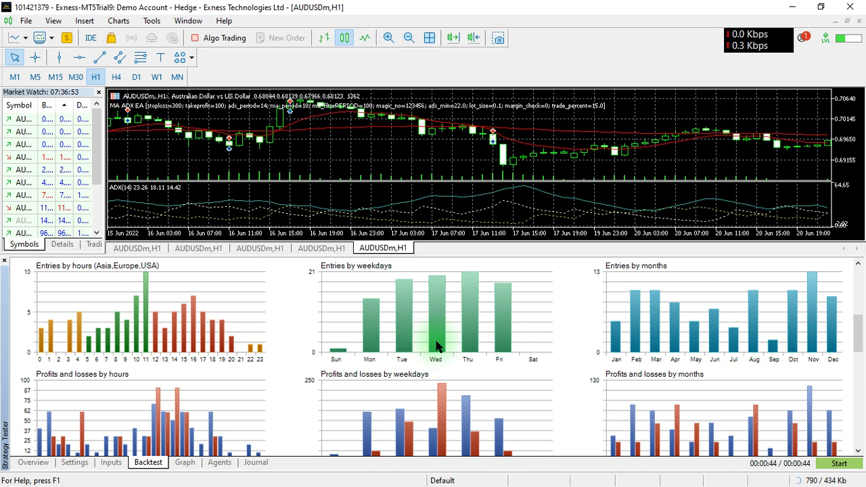
key("super+shift+s")
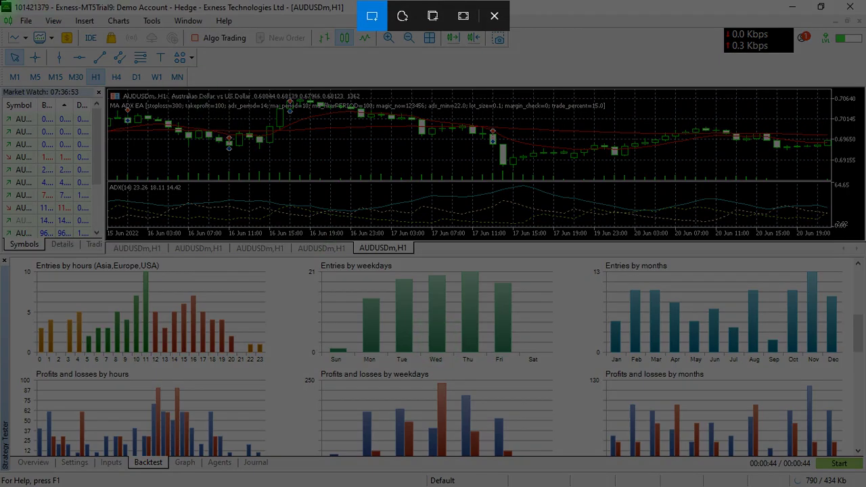
left_click_drag(1, 1, 819, 366)
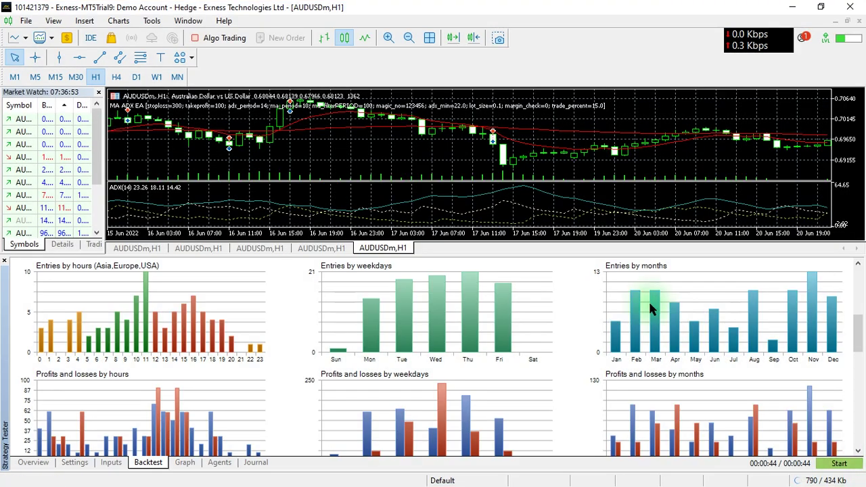
left_click(793, 7)
Open the captured backtest charts snip in Snip & Sketch, save it as PNG file 3 in the Pictures folder and return to MetaTrader 5
mouse_move(847, 482)
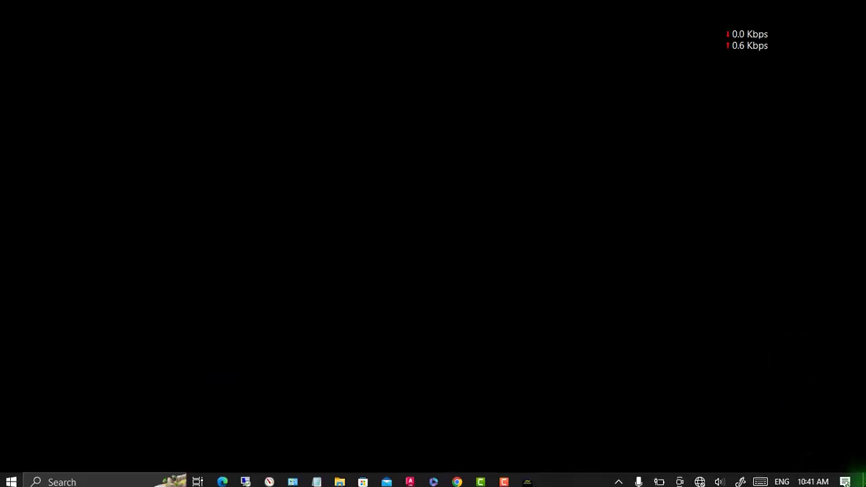
left_click(846, 478)
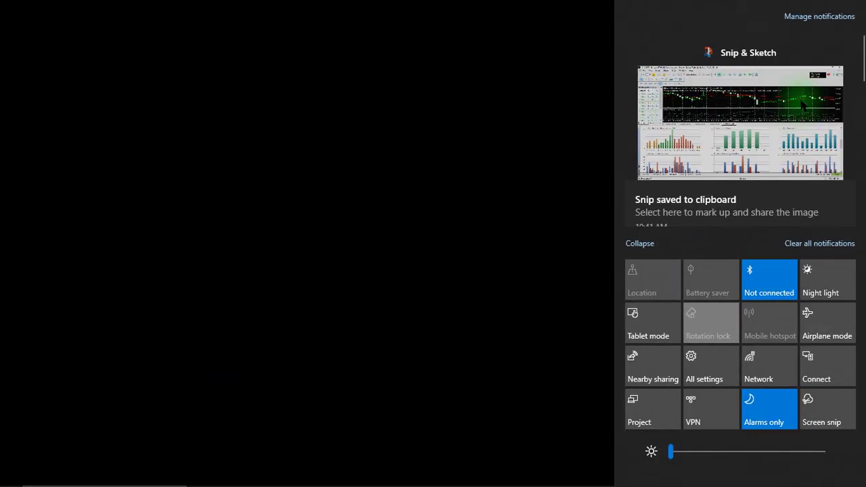
left_click(801, 99)
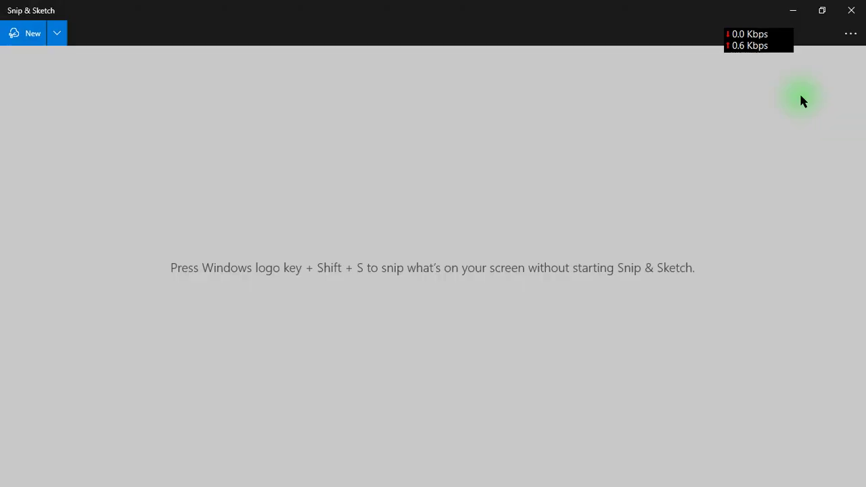
key("ctrl+s")
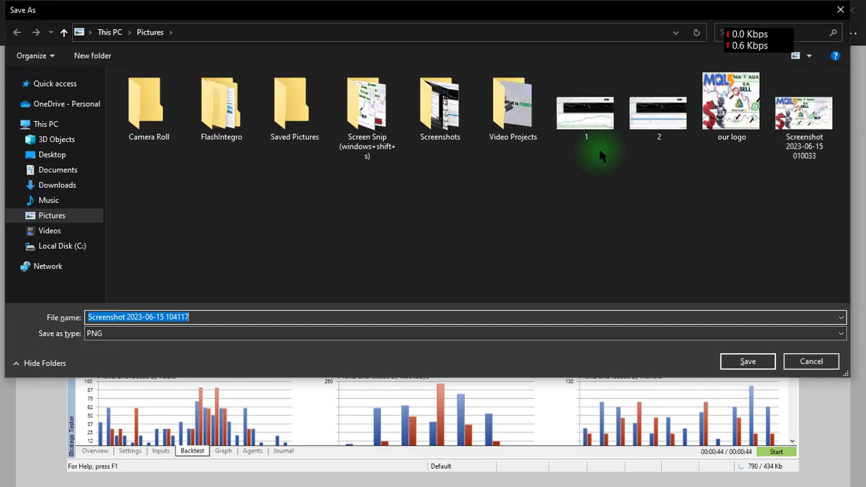
type("3")
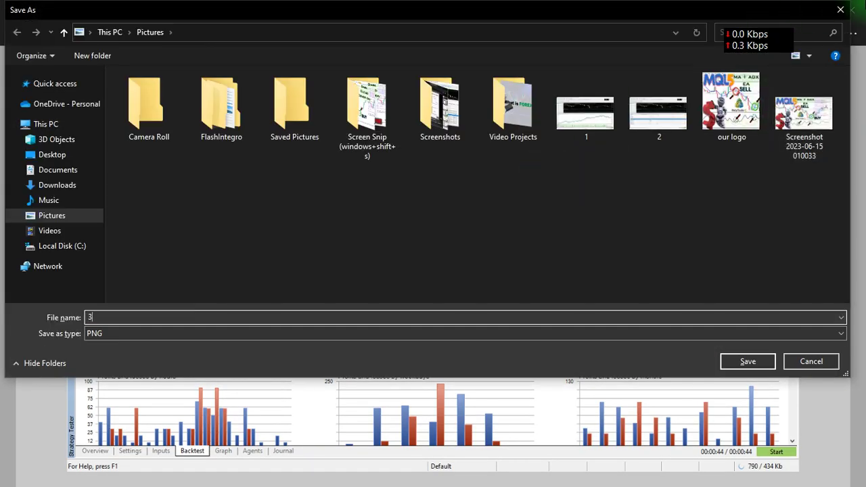
key("Escape")
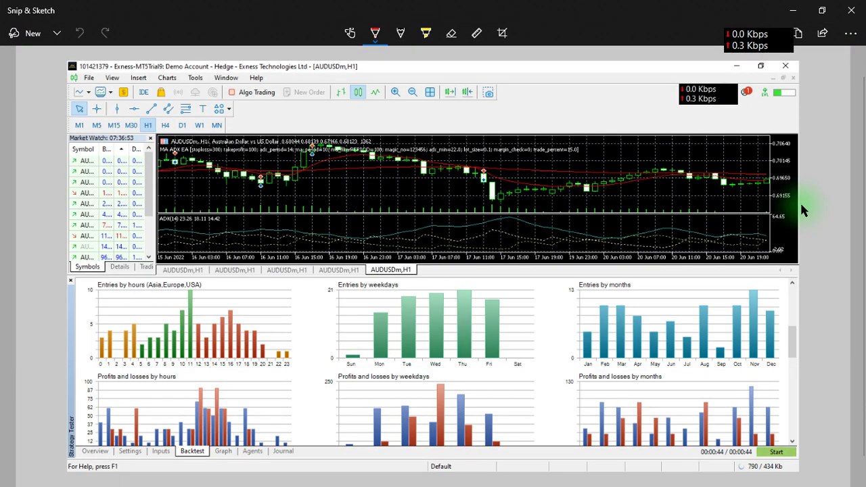
left_click(853, 9)
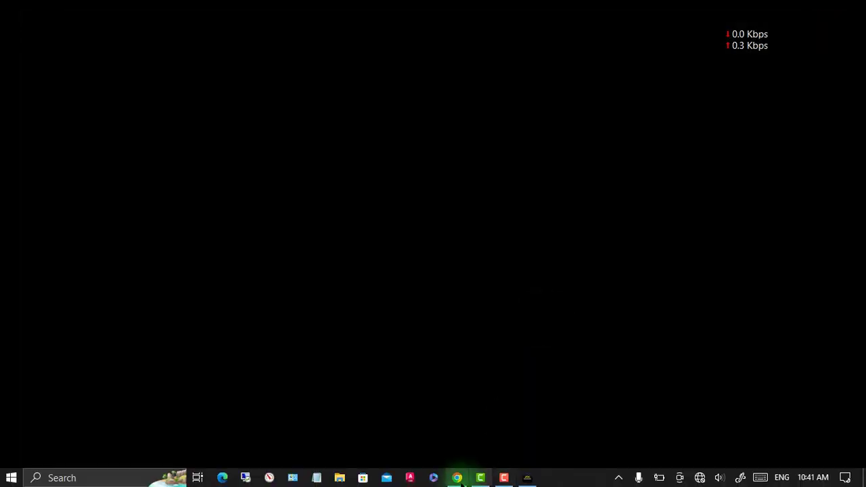
left_click(527, 478)
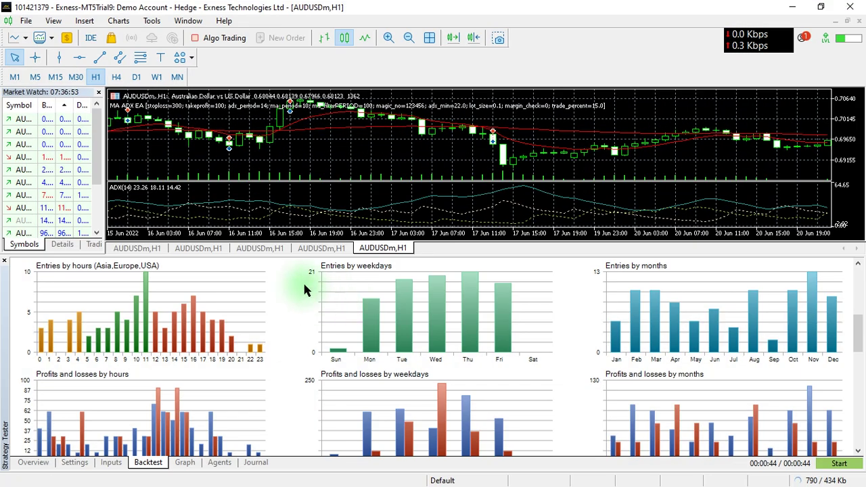
Show the backtest's summary statistics from the beginning of the report, capture a rectangular snip of the whole window and minimize MetaTrader 5
scroll(303, 289, "up", 10)
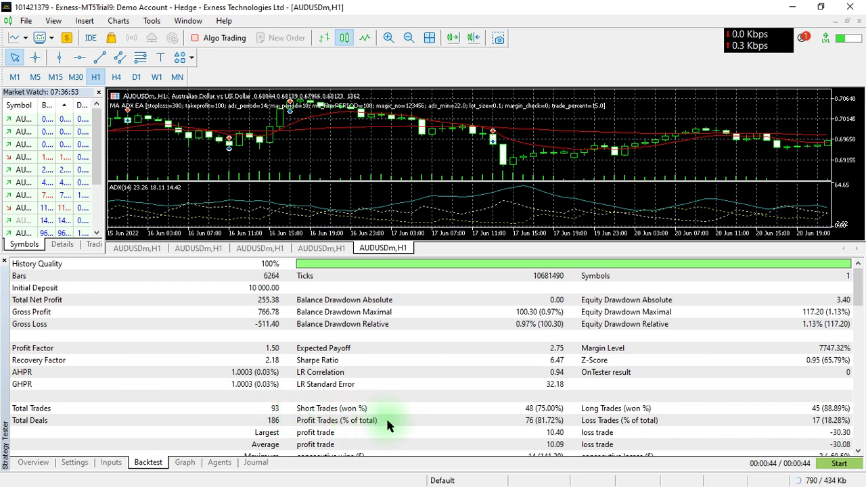
left_click(529, 426)
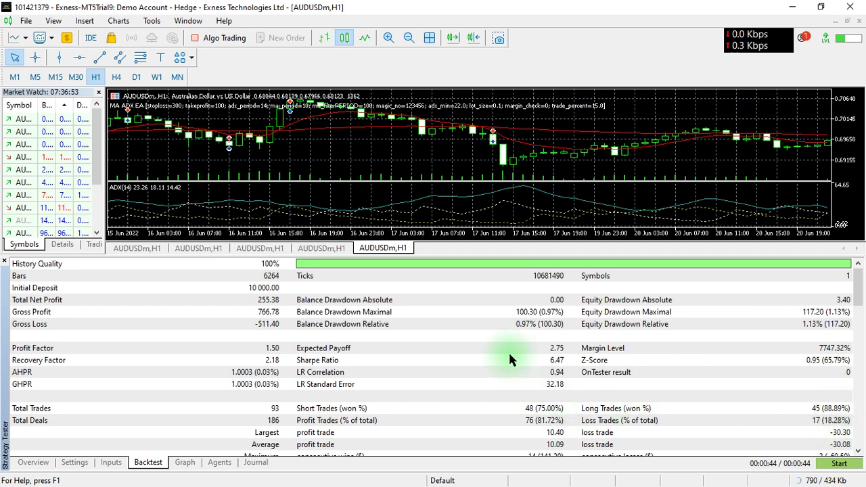
key("super+shift+s")
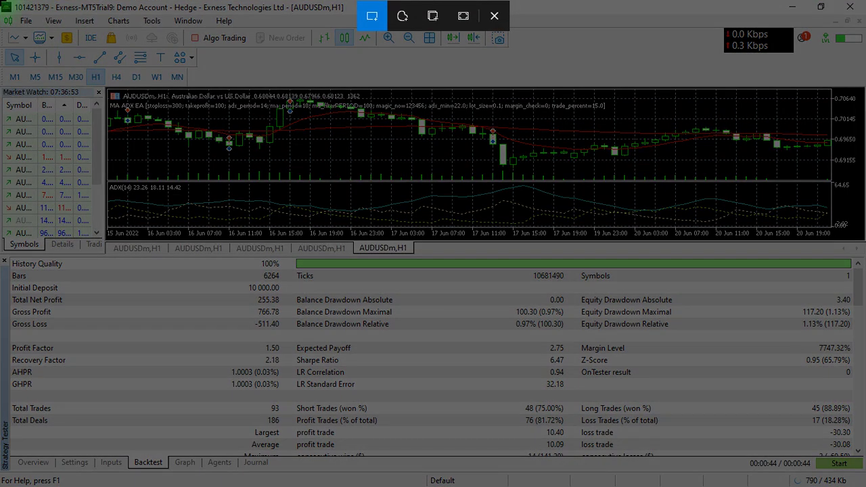
left_click_drag(0, 0, 865, 486)
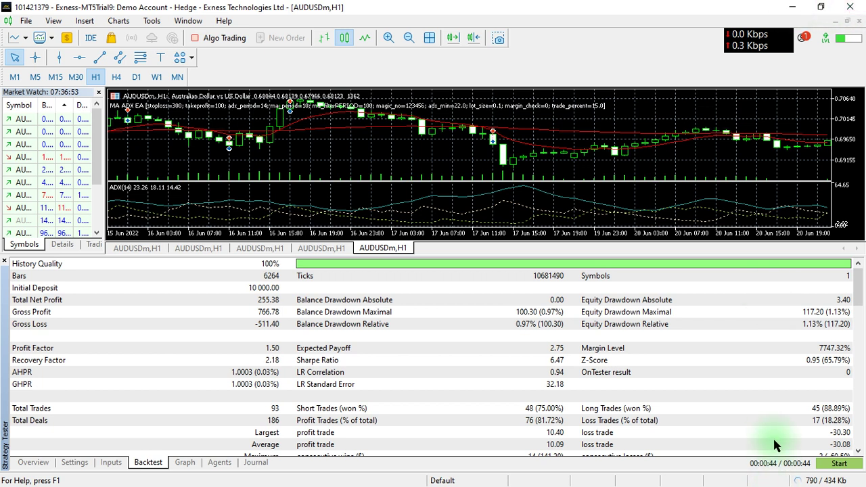
left_click(792, 7)
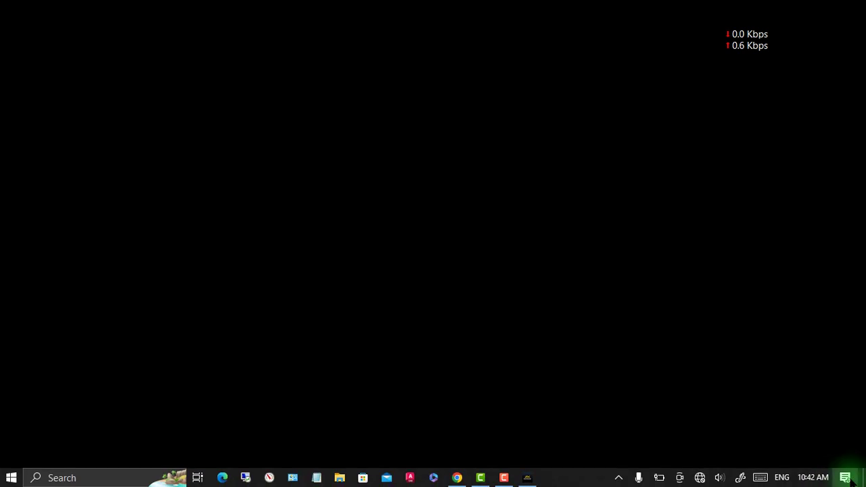
Open the captured backtest statistics snip in Snip & Sketch, save it as PNG file 4 in the Pictures folder and close it
left_click(848, 478)
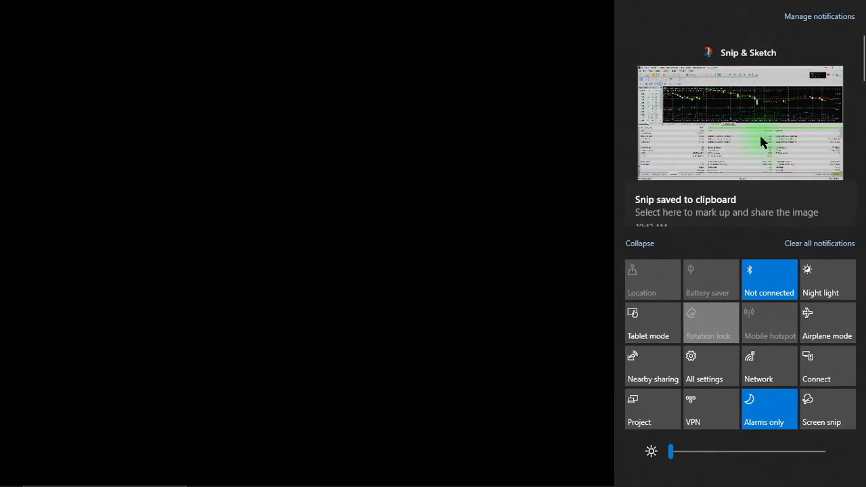
left_click(763, 130)
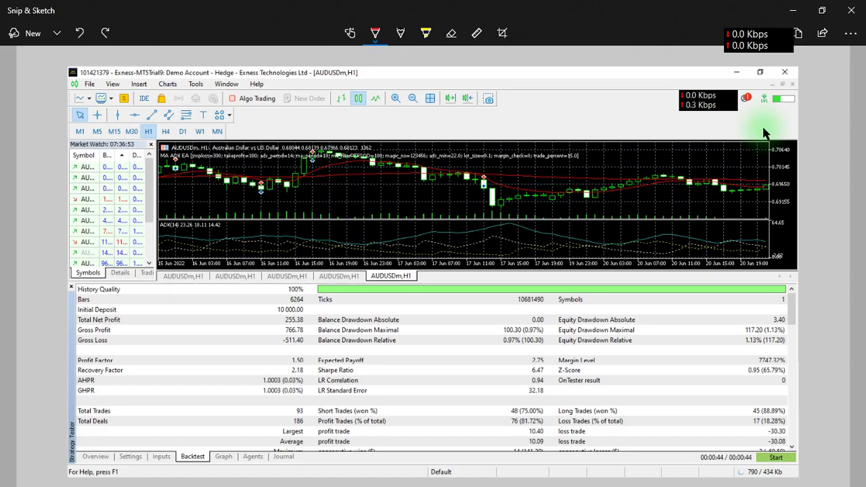
key("ctrl+s")
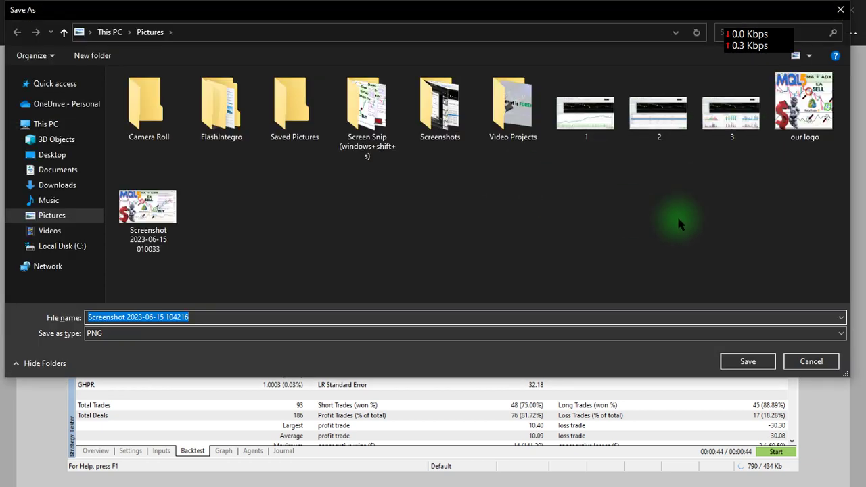
type("4")
left_click(748, 361)
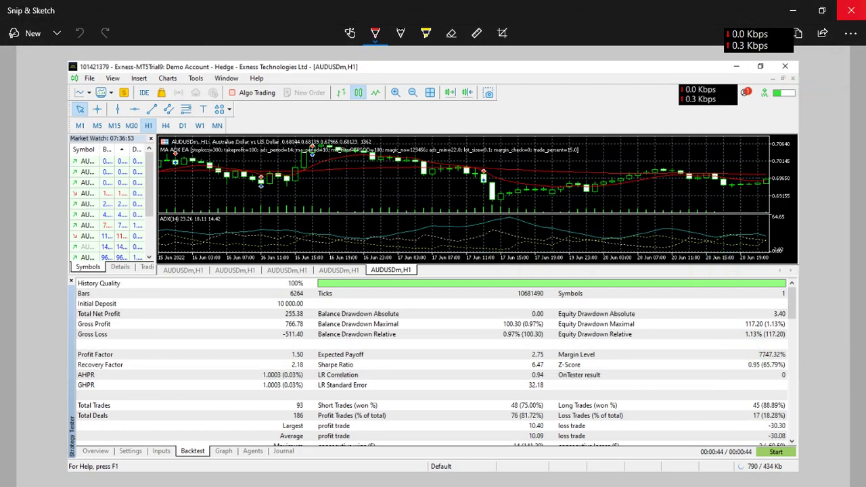
left_click(851, 11)
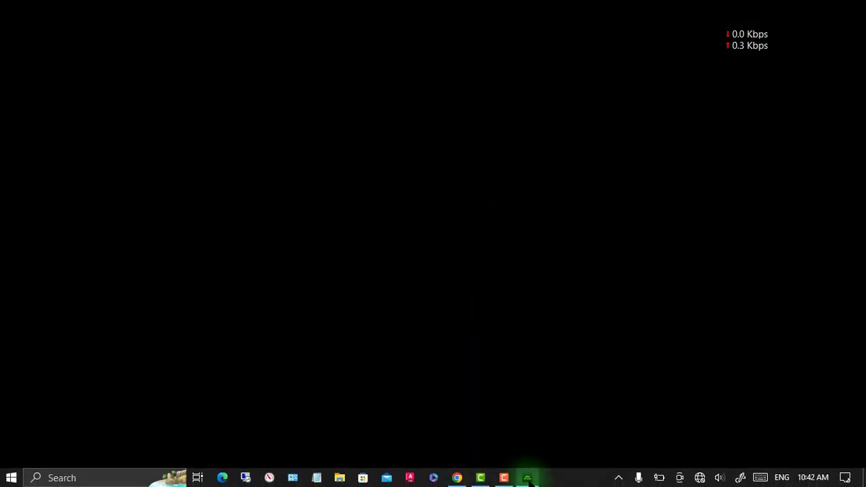
Switch to the product's Screenshots page in Chrome and try to add images 1, 2, 3 and 4 from the Pictures folder together
left_click(458, 478)
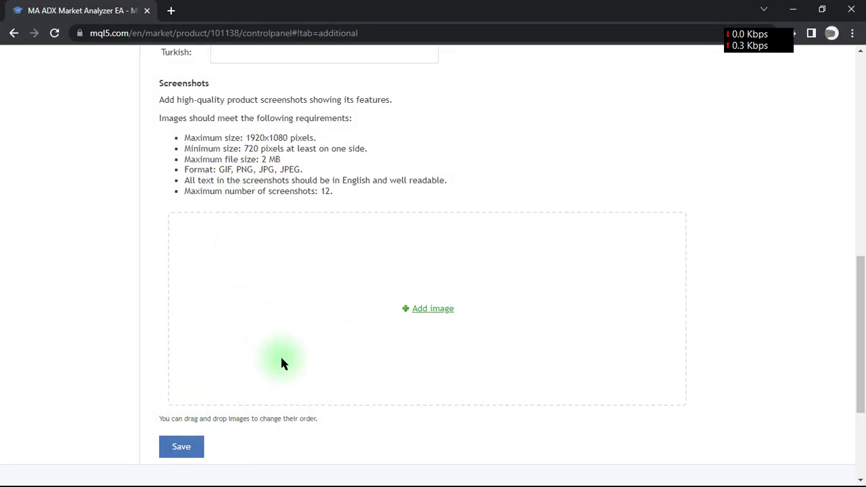
left_click(445, 310)
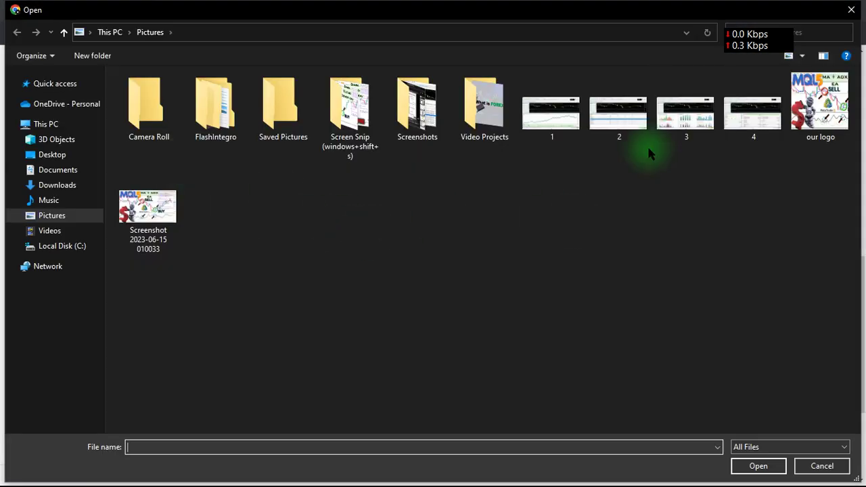
left_click(734, 114)
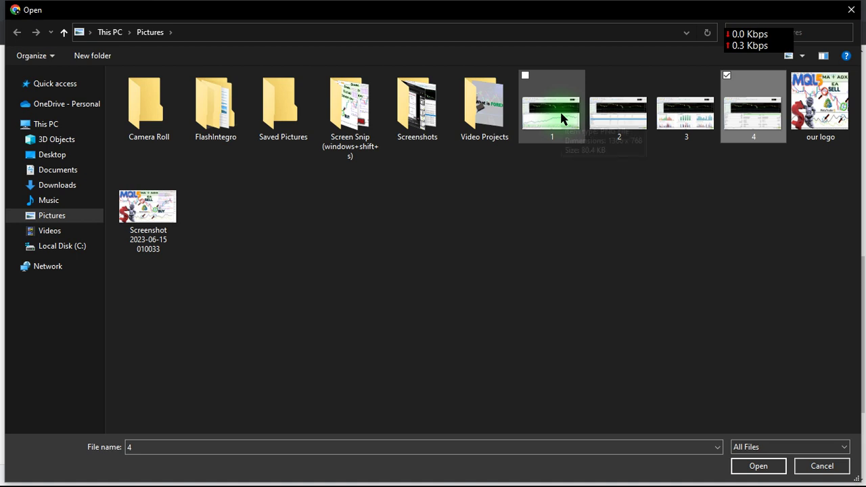
left_click(561, 118, "shift")
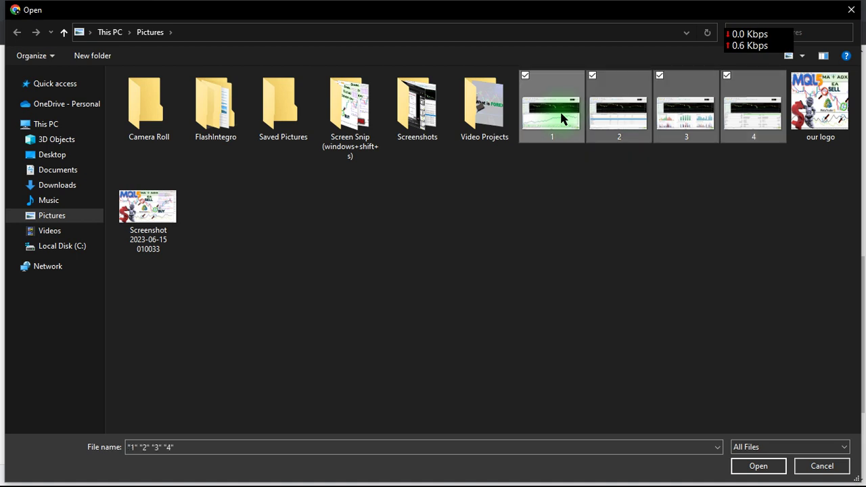
left_click(759, 466)
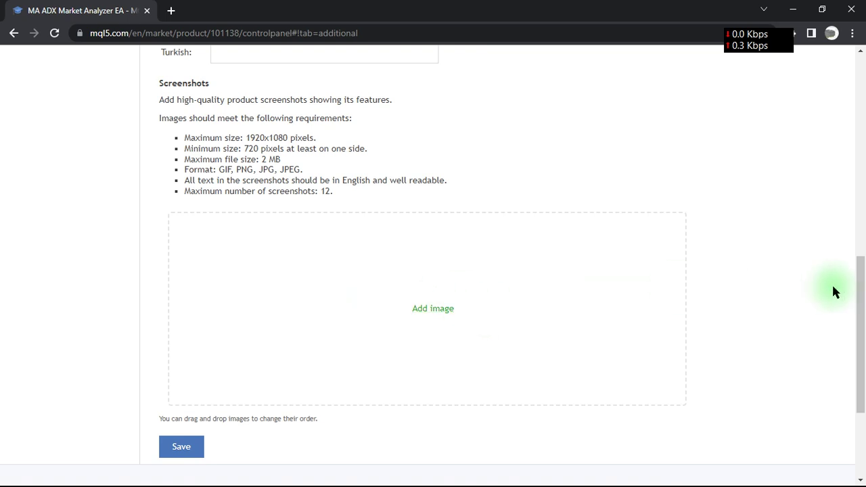
Try to add only image 1 from the Pictures folder to the product screenshots
mouse_move(859, 291)
left_mouse_down()
mouse_move(862, 264)
mouse_move(841, 404)
mouse_move(861, 237)
mouse_move(862, 80)
mouse_move(863, 318)
mouse_move(863, 292)
left_mouse_up()
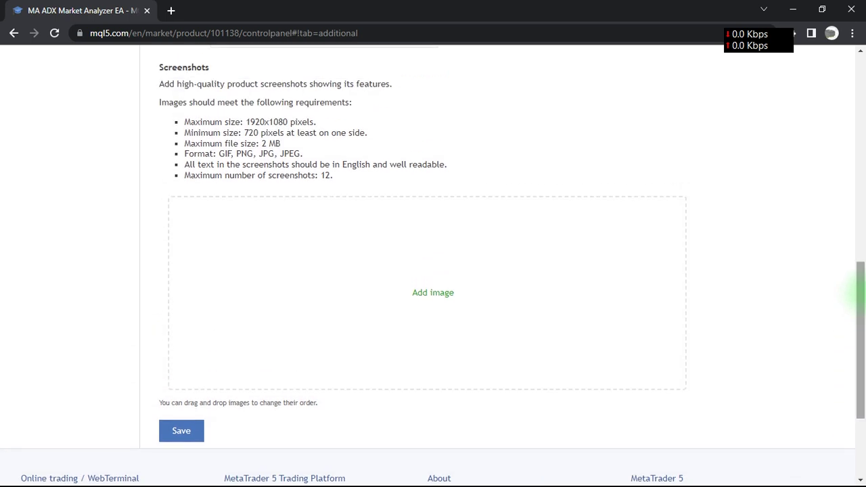
left_click(429, 295)
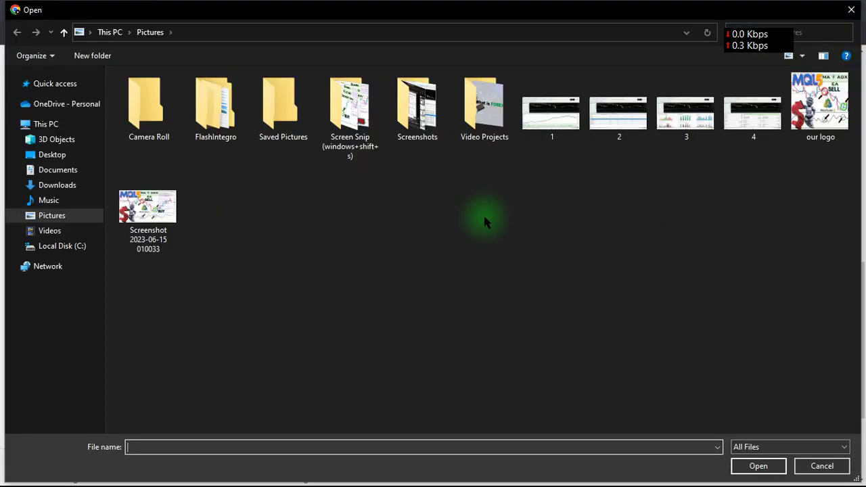
left_click(568, 118)
left_click(761, 469)
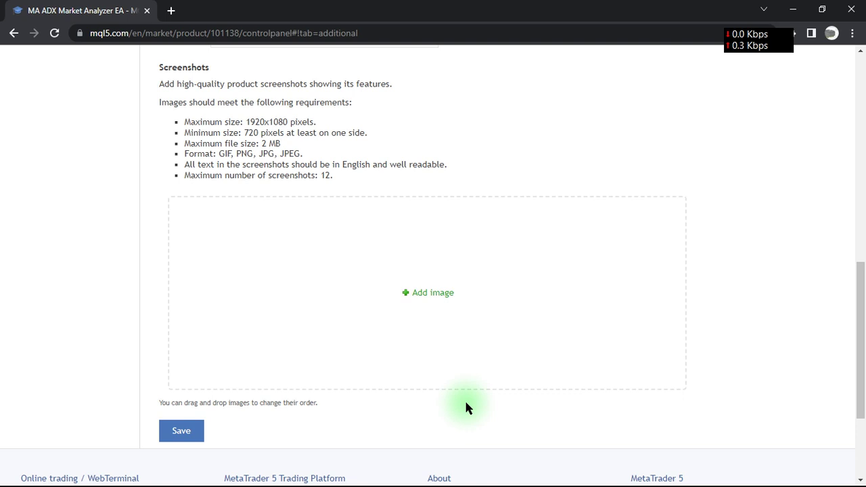
Try to add image 2 to the product screenshots and check the submission checklist for the upload
left_click(429, 298)
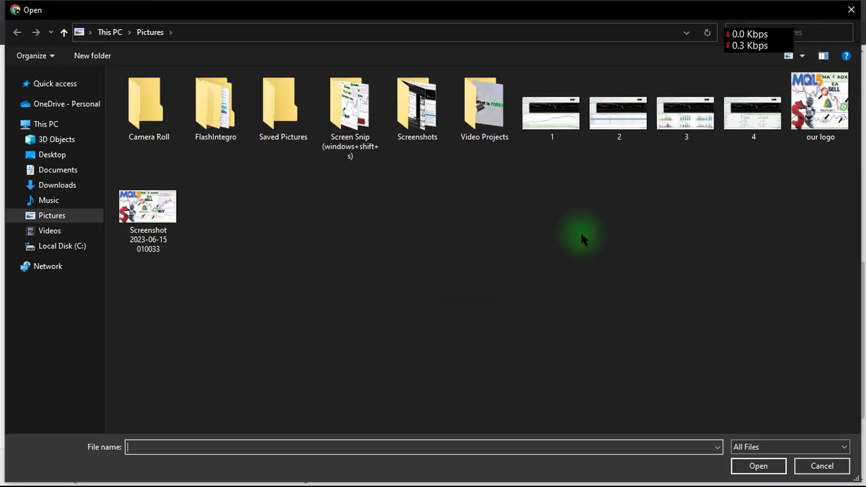
left_click(616, 119)
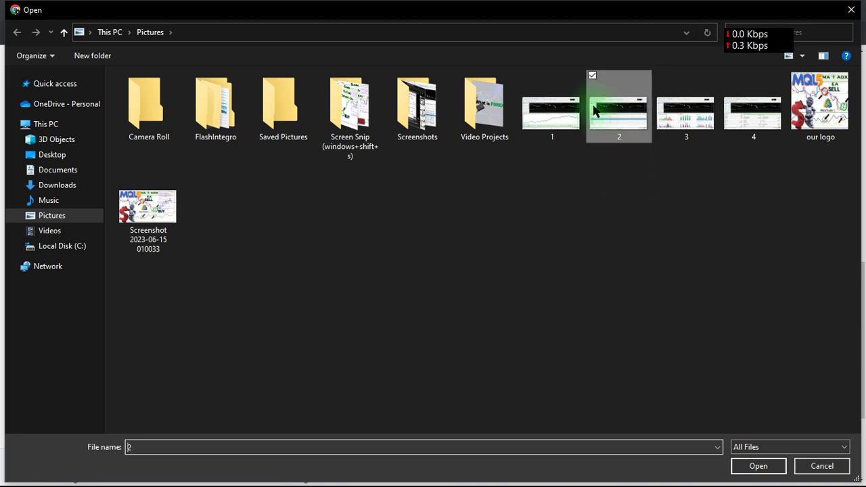
left_click(758, 466)
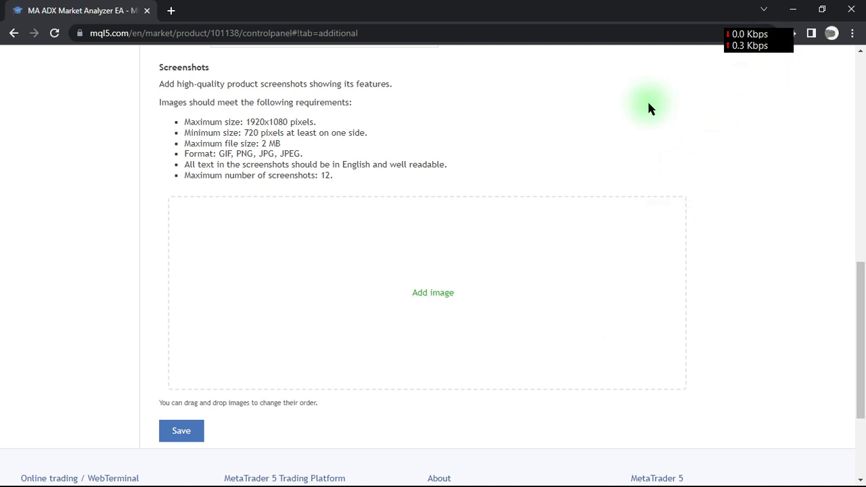
scroll(648, 108, "up", 10)
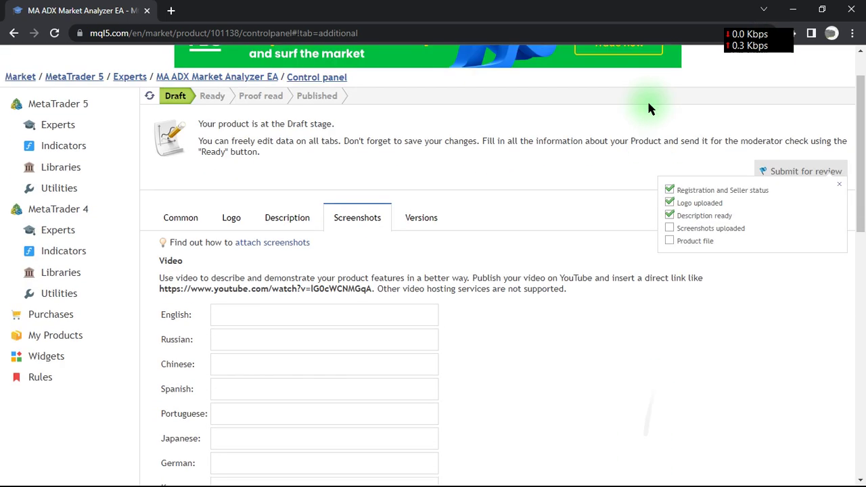
scroll(648, 108, "down", 6)
scroll(649, 108, "up", 3)
scroll(648, 108, "down", 8)
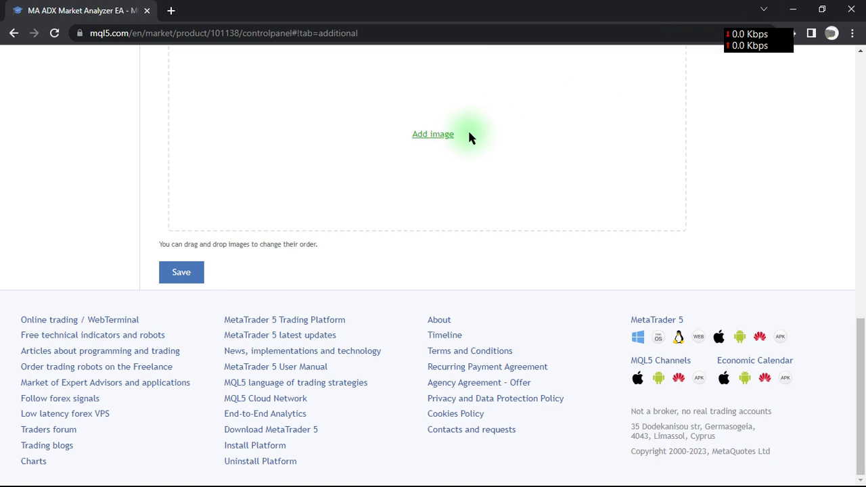
Try to add the "our logo" image as a product screenshot and review the image size requirements
left_click(427, 136)
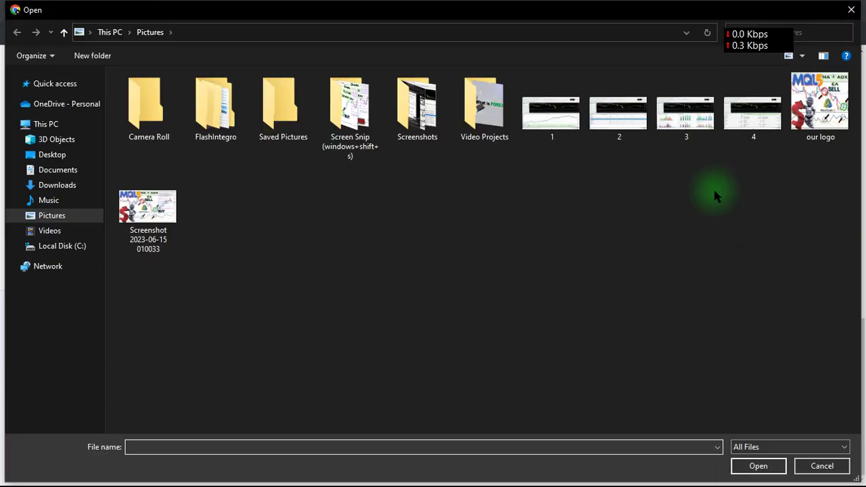
left_click(821, 103)
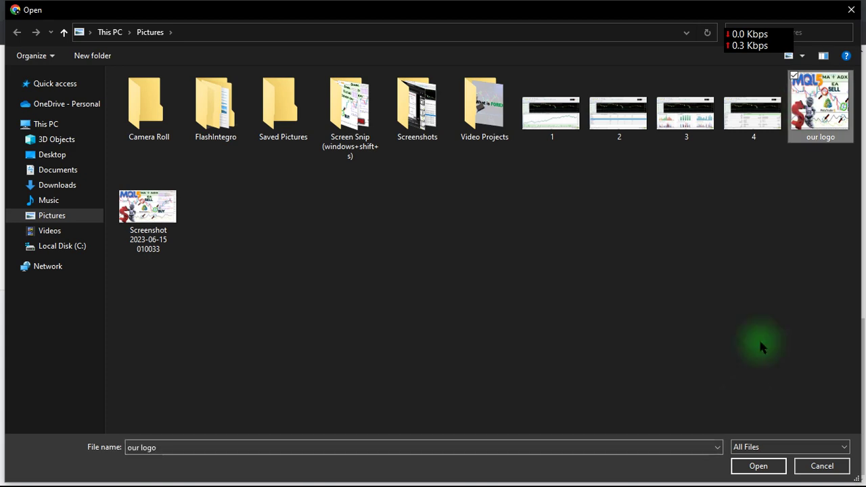
left_click(755, 466)
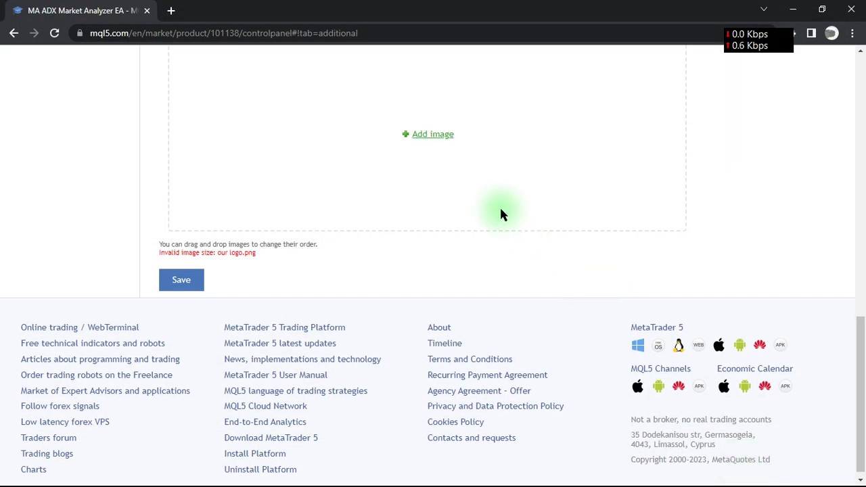
scroll(501, 214, "up", 3)
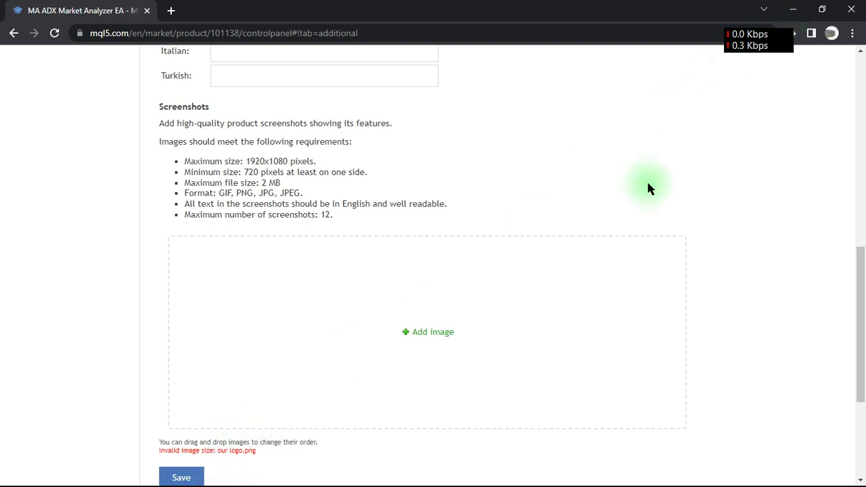
Try again to add image 2 from the Pictures folder to the product screenshots
left_click(420, 334)
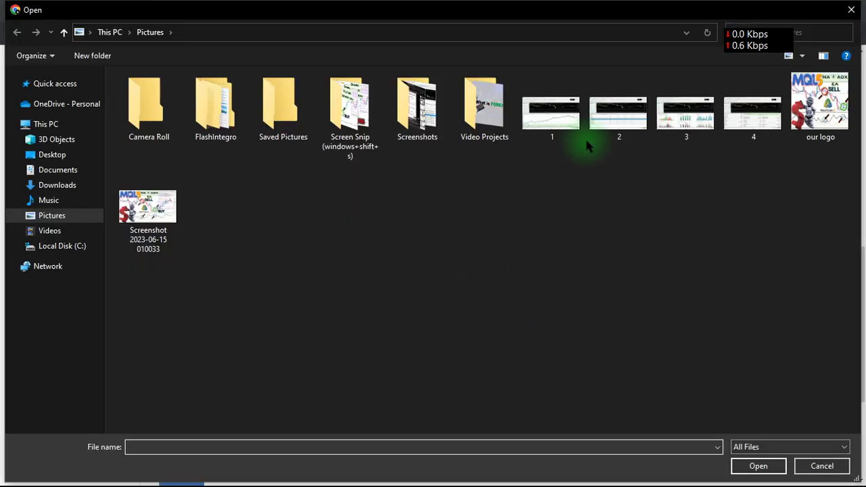
left_click(611, 128)
left_click(747, 465)
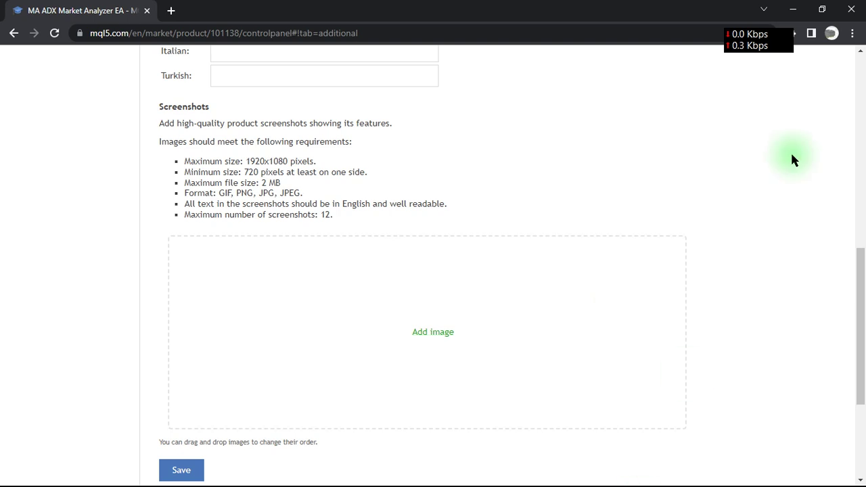
Minimize Chrome, check the Wi-Fi connection in Windows and return to the product's Screenshots page in Chrome
left_click(798, 9)
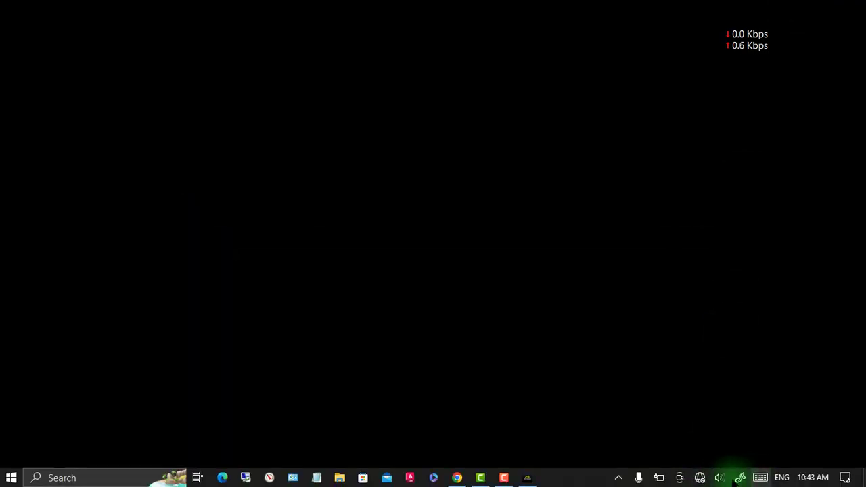
left_click(701, 478)
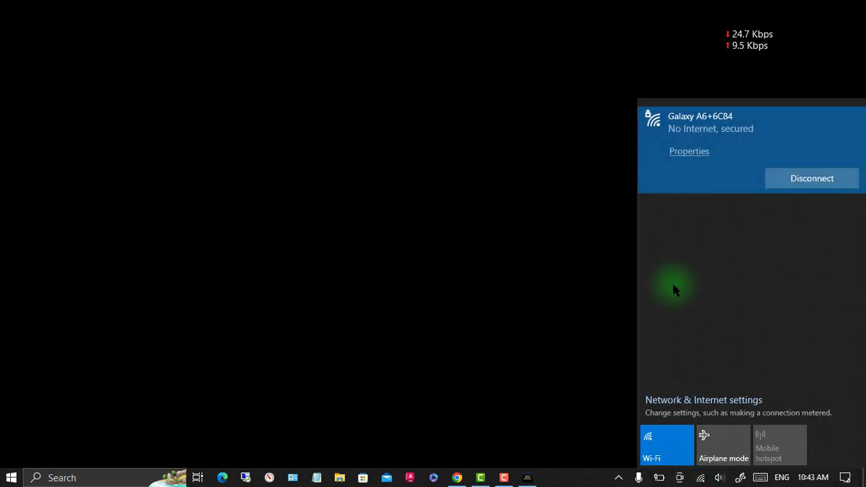
left_click(560, 319)
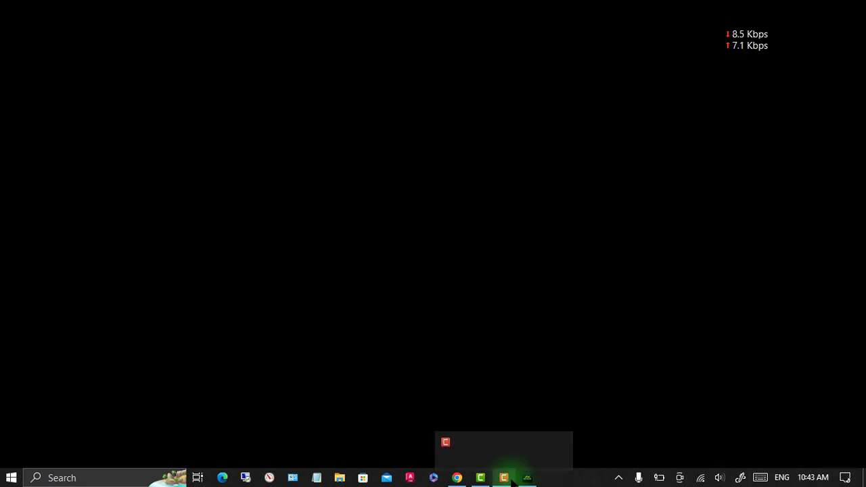
left_click(480, 479)
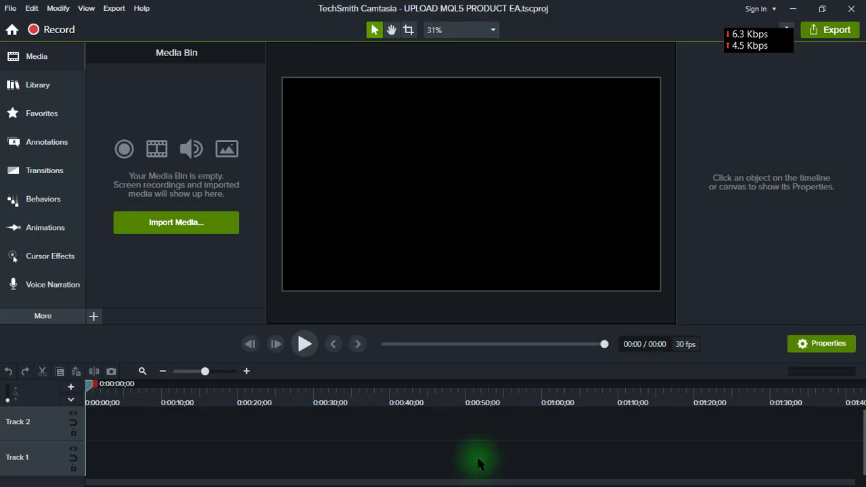
left_click(793, 9)
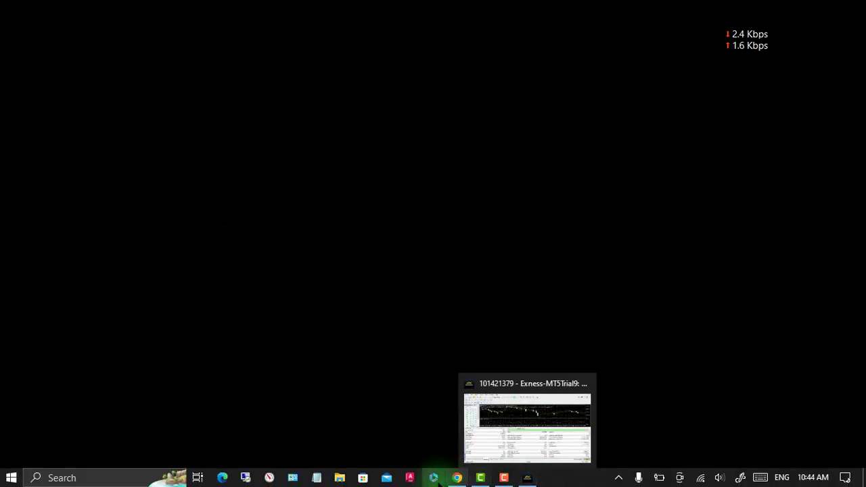
left_click(451, 475)
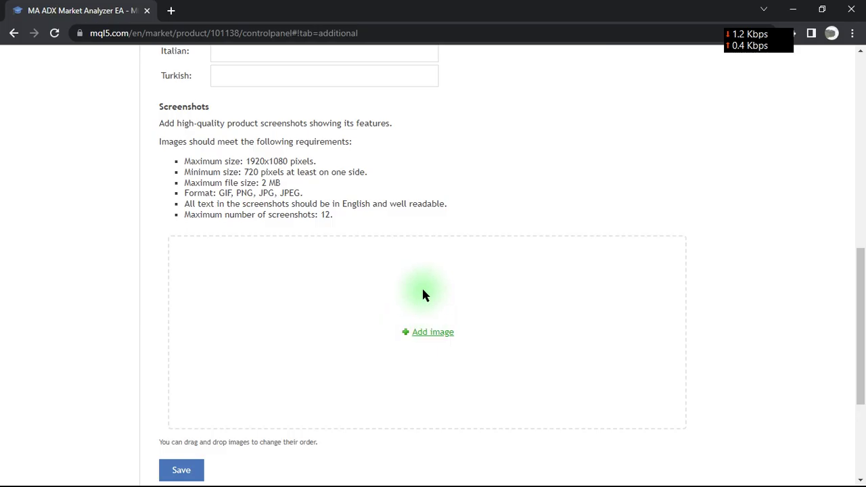
Add images 1, 2, 3 and 4 from the Pictures folder to the product screenshots
left_click(436, 335)
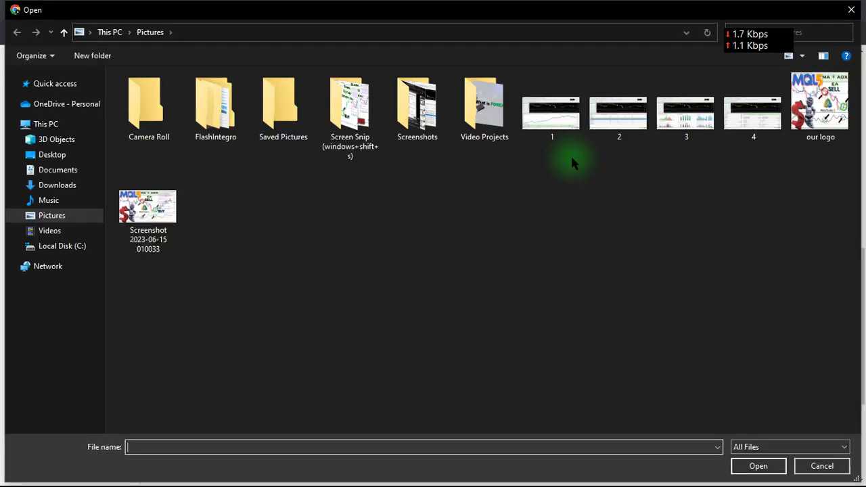
double_click(549, 120)
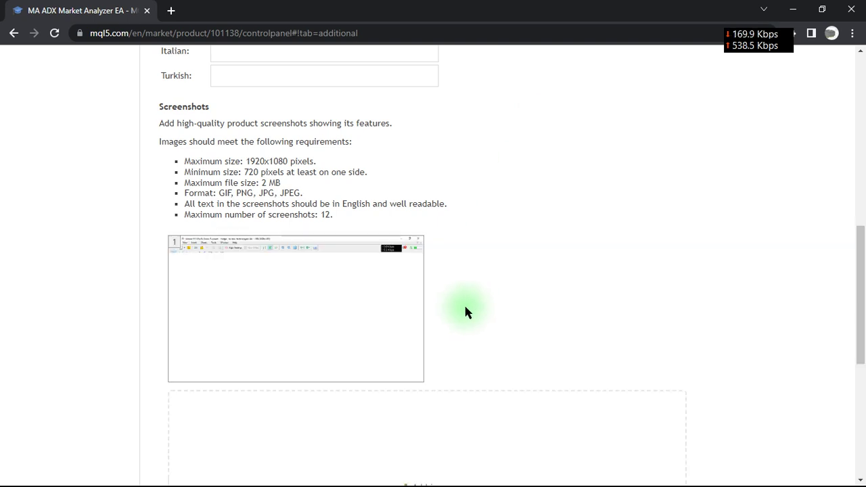
scroll(465, 310, "down", 3)
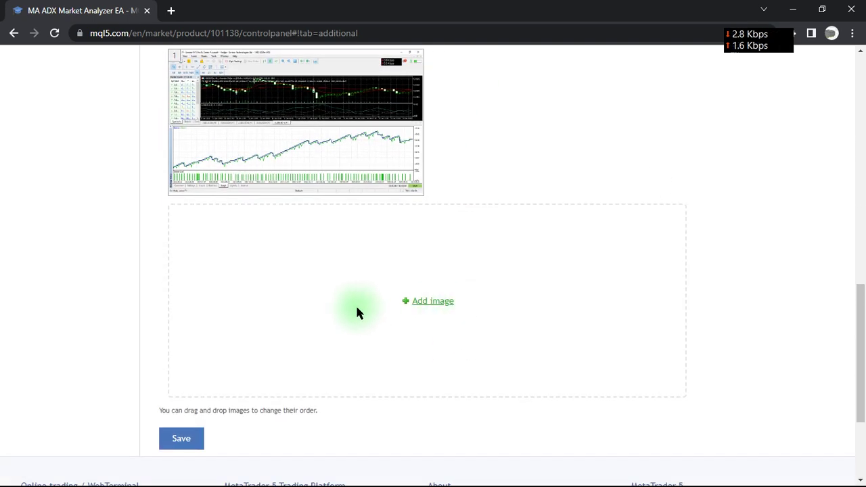
left_click(433, 301)
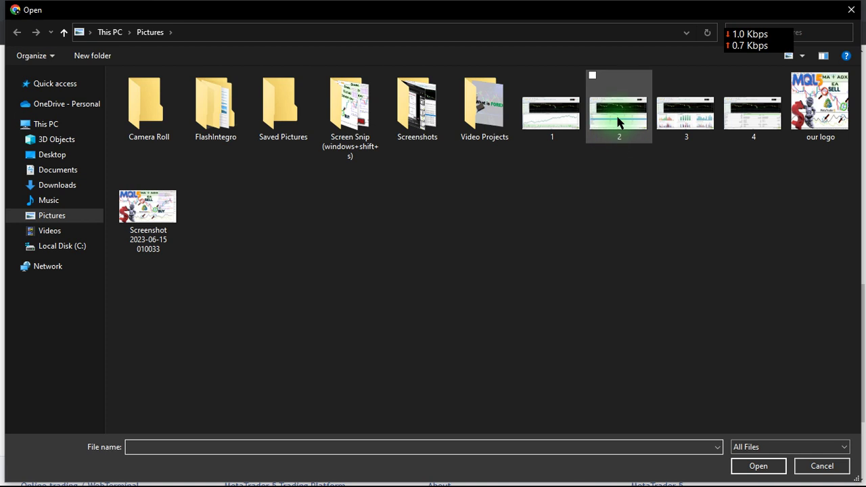
left_click(617, 121)
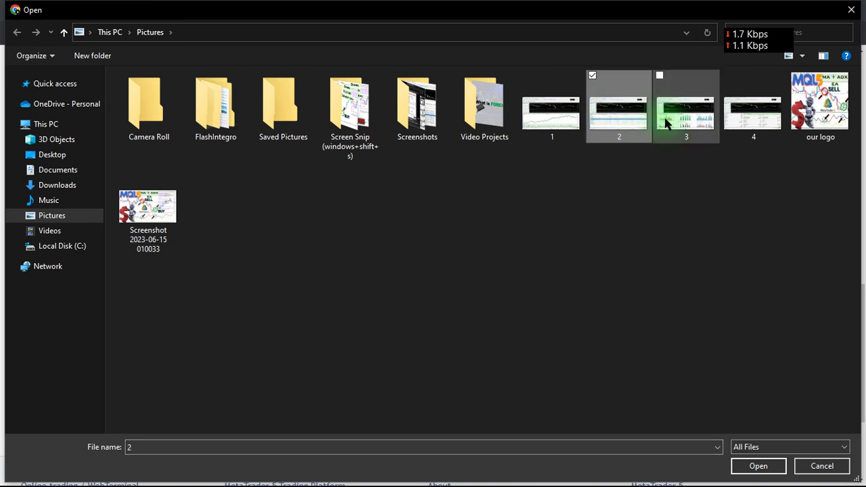
left_click(742, 121, "shift")
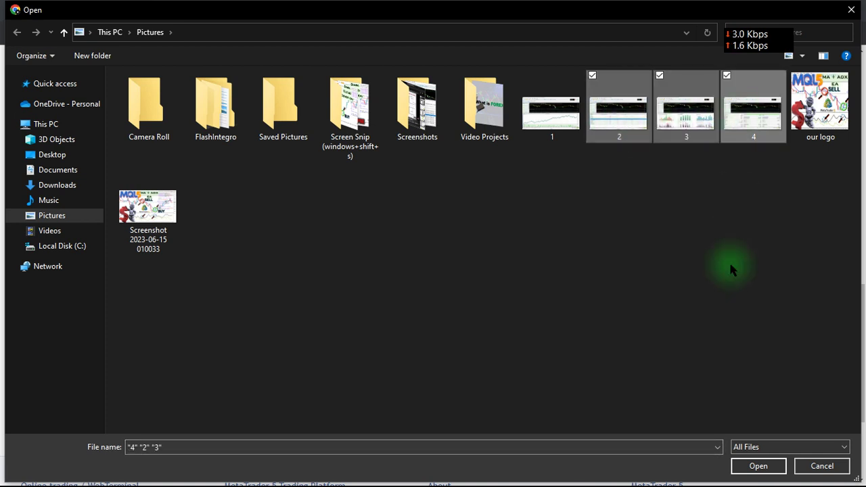
left_click(756, 467)
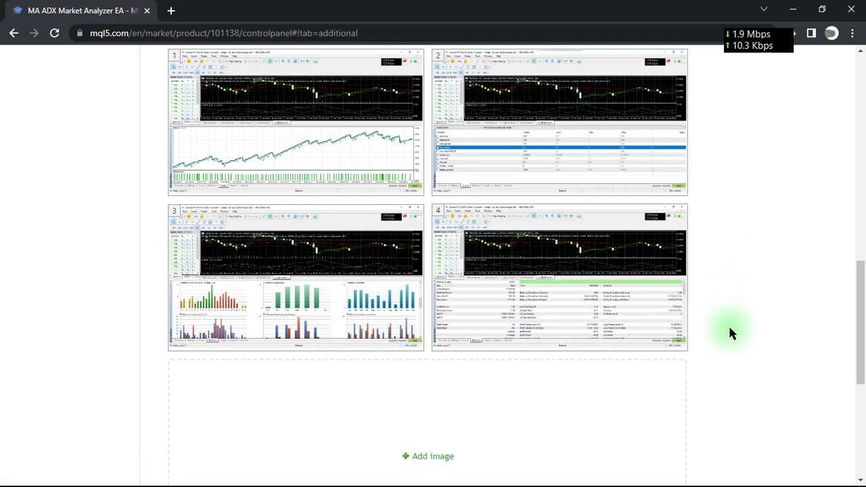
Review the four uploaded screenshots and their order against the image requirements
scroll(730, 332, "down", 3)
scroll(730, 332, "up", 6)
scroll(730, 331, "up", 1)
scroll(729, 331, "up", 1)
scroll(730, 332, "down", 2)
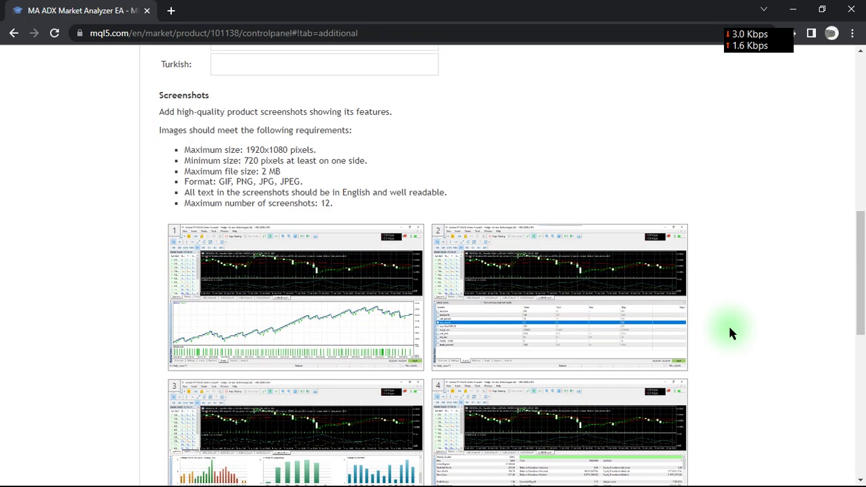
scroll(729, 331, "down", 3)
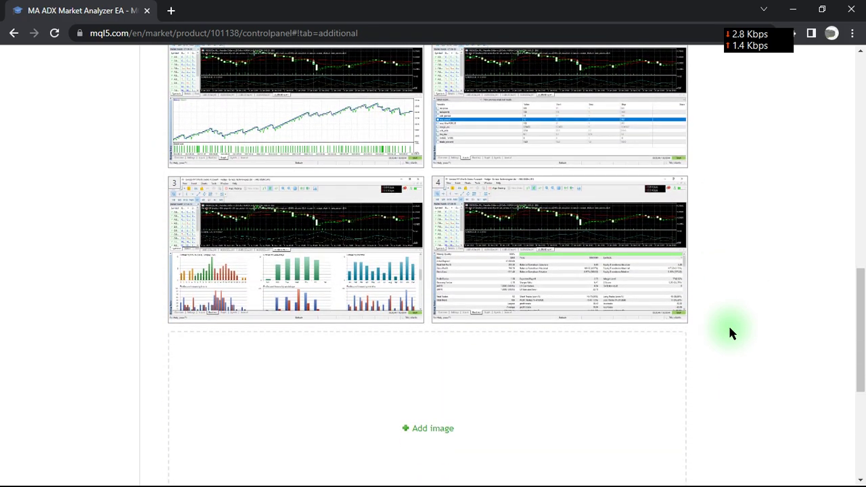
scroll(730, 331, "up", 3)
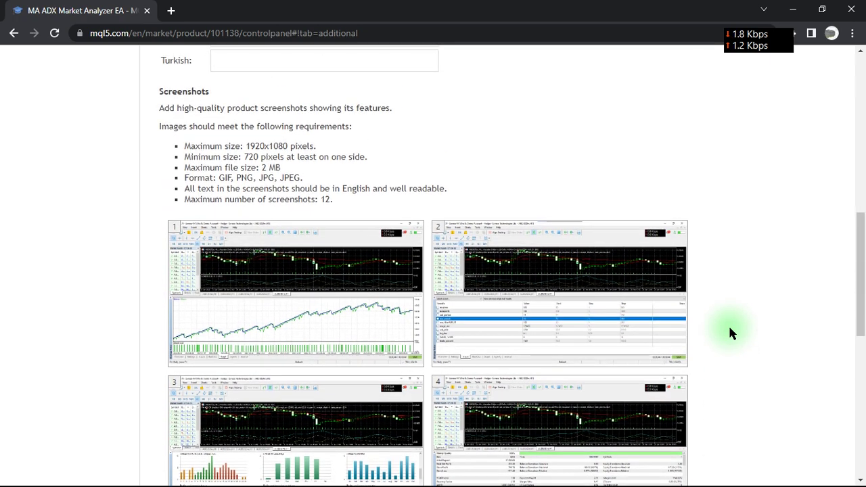
scroll(729, 331, "down", 2)
scroll(730, 332, "up", 1)
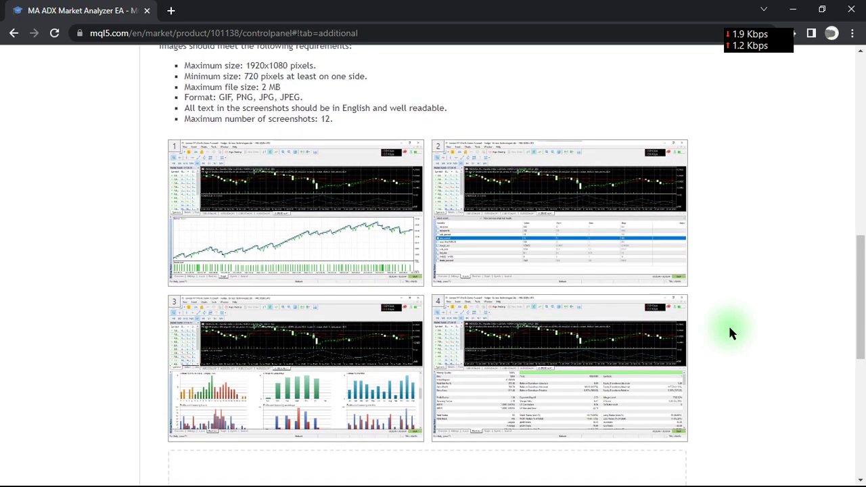
scroll(730, 332, "down", 1)
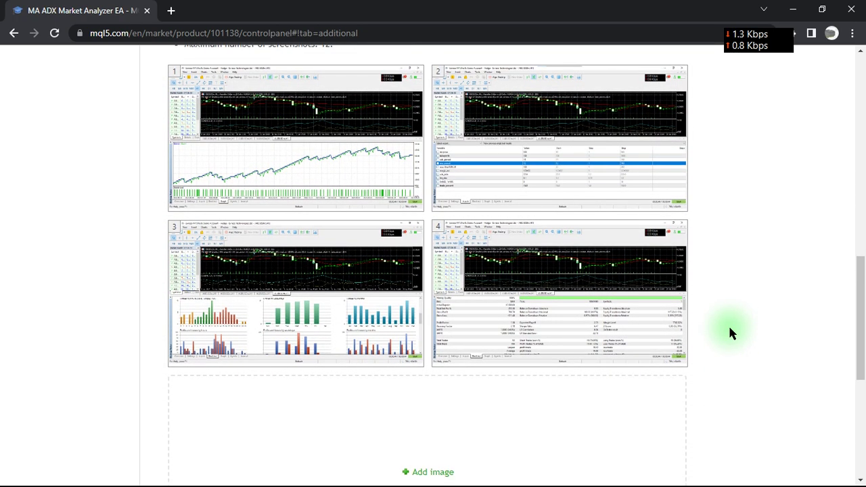
Move the backtest statistics screenshot from fourth to second place in the product screenshots
right_click(491, 273)
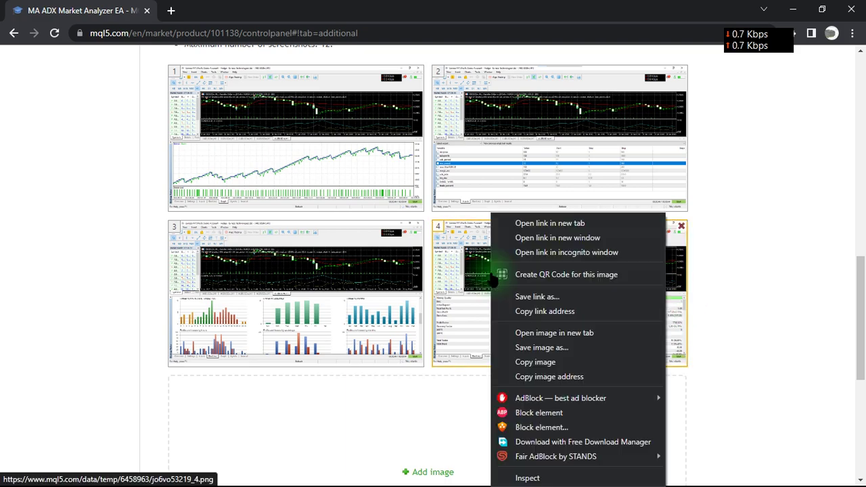
left_click(782, 296)
scroll(782, 296, "up", 2)
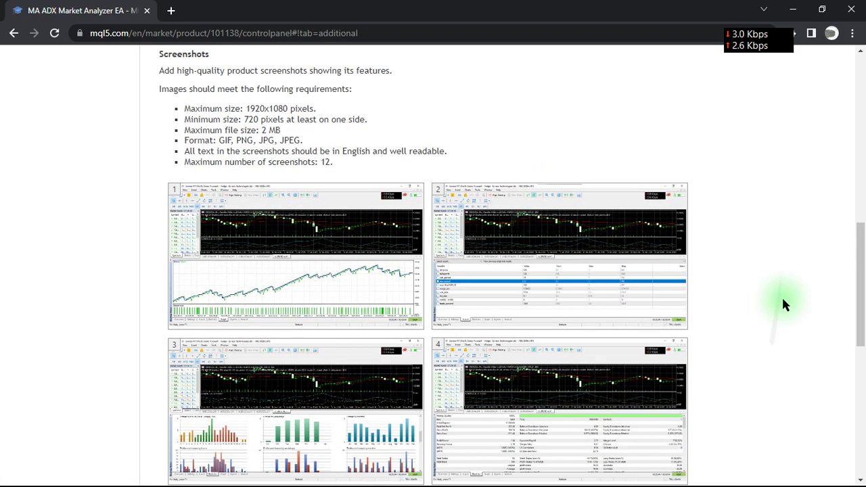
scroll(782, 304, "up", 1)
scroll(782, 305, "down", 3)
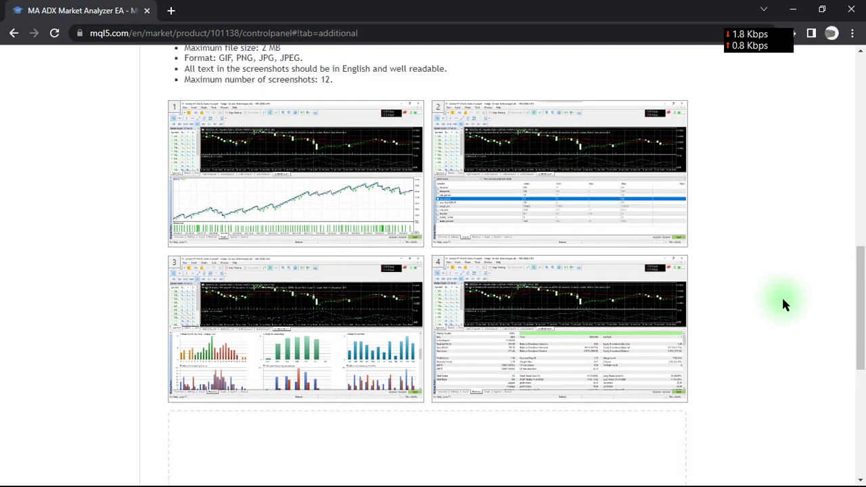
mouse_move(613, 372)
left_mouse_down()
mouse_move(586, 253)
mouse_move(608, 216)
left_mouse_up()
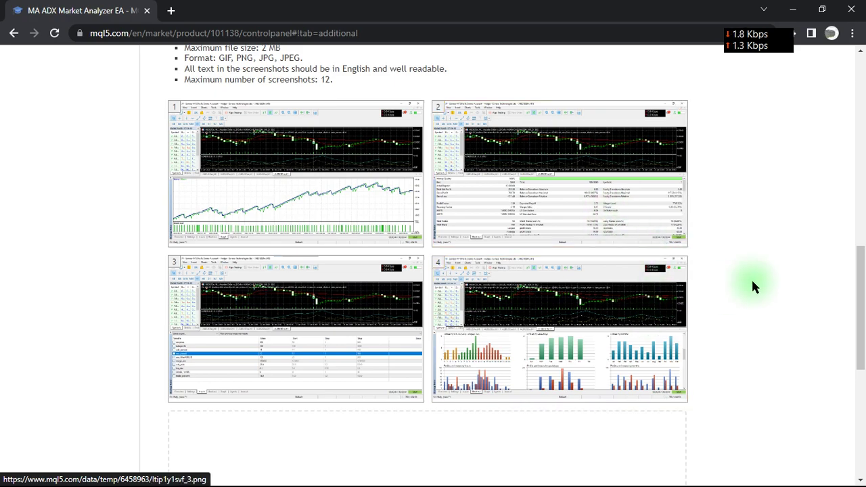
Save the product screenshots and open the product's Versions page
scroll(751, 278, "up", 7)
scroll(754, 285, "down", 10)
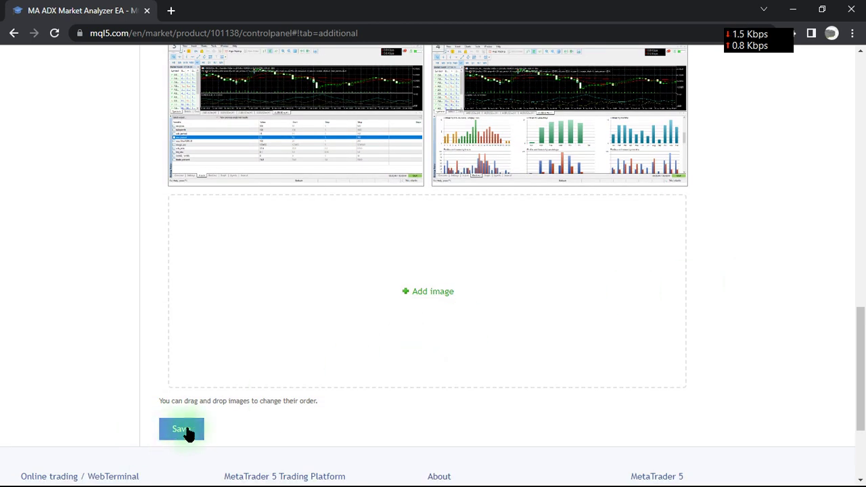
left_click(181, 429)
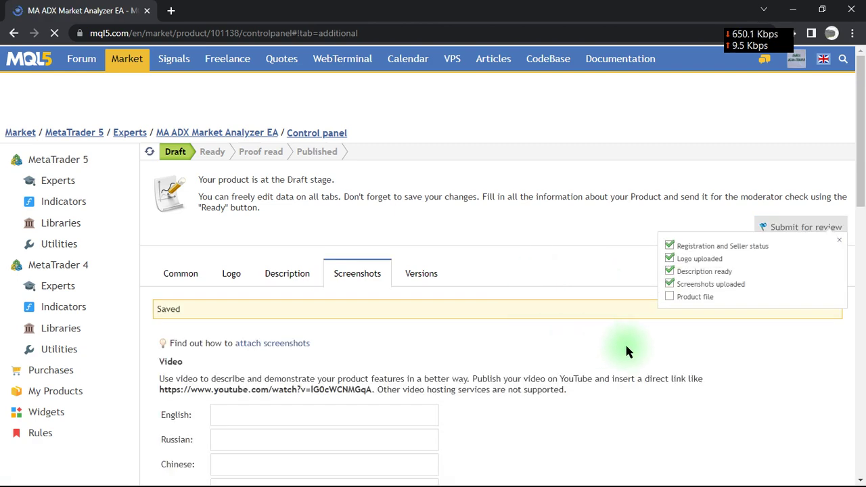
scroll(626, 351, "down", 2)
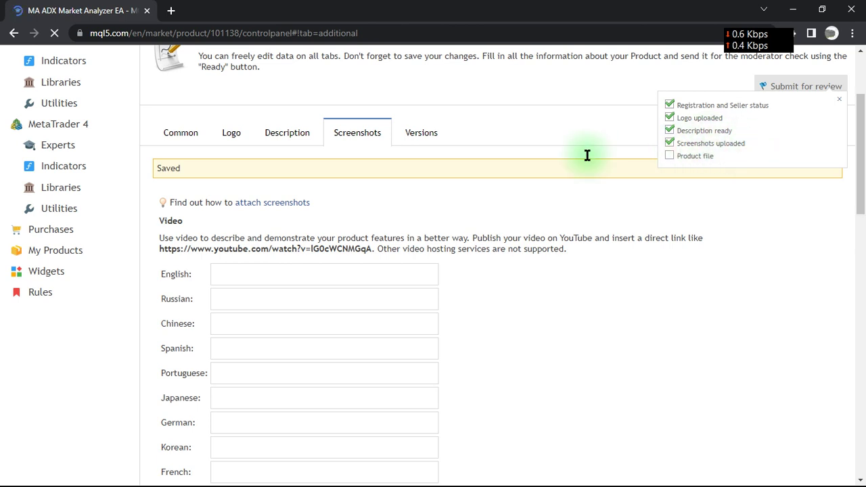
left_click(419, 136)
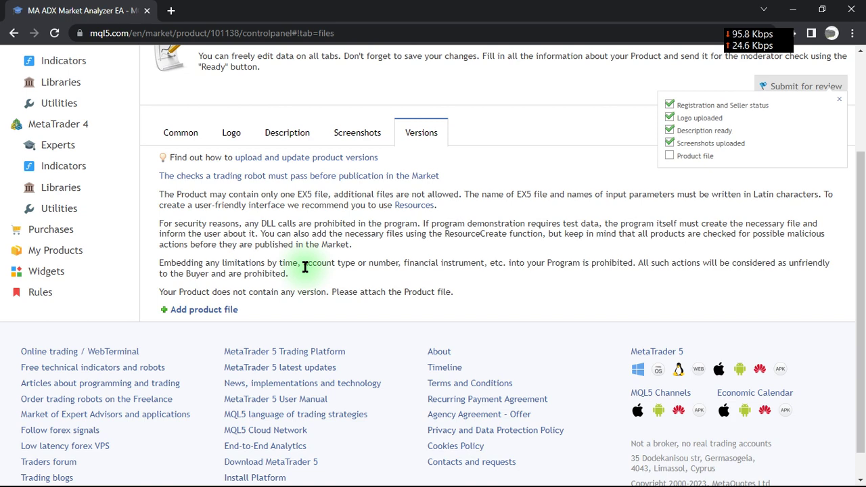
left_click(220, 315)
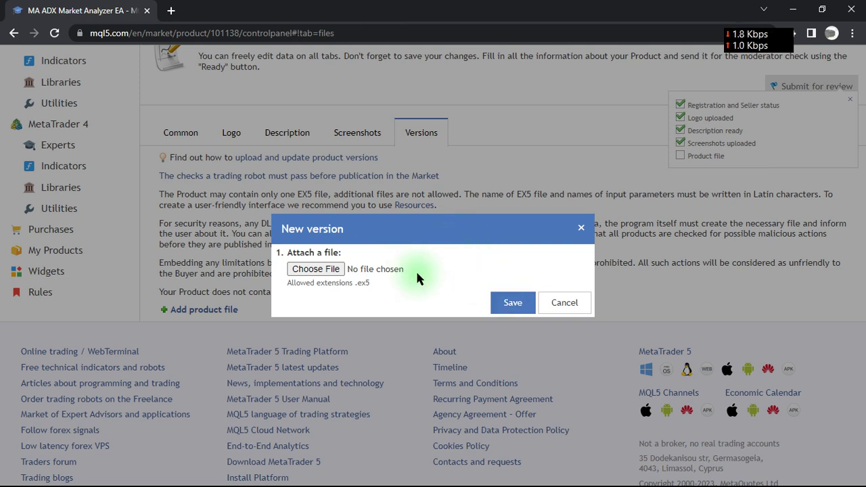
left_click(580, 226)
left_click(207, 312)
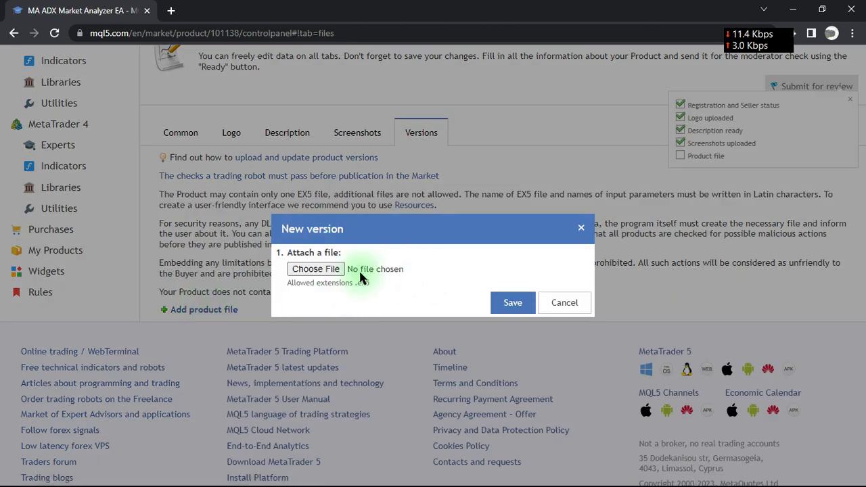
left_click(324, 269)
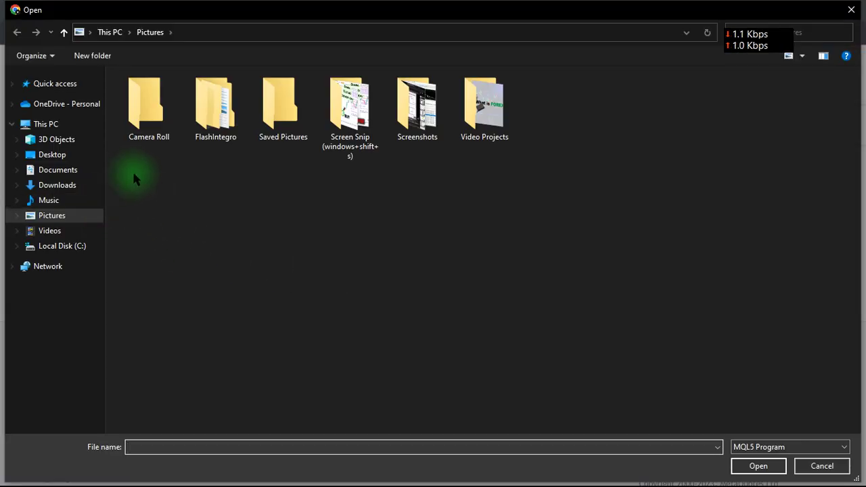
left_click(84, 245)
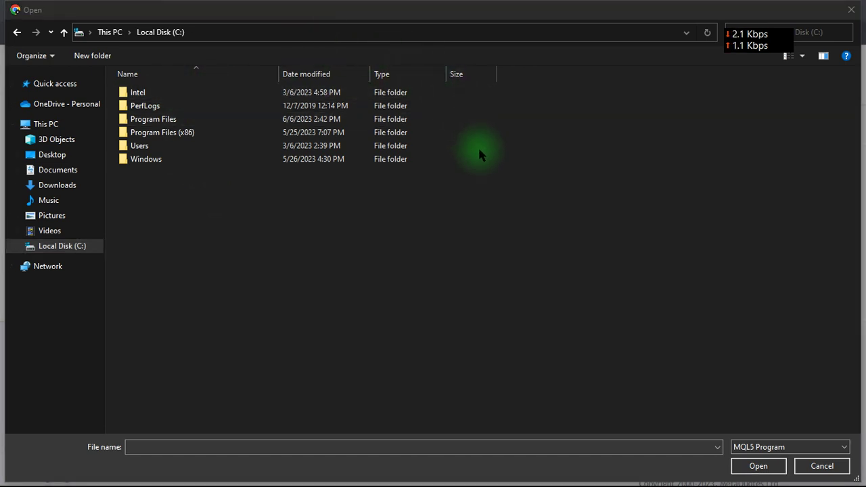
double_click(198, 149)
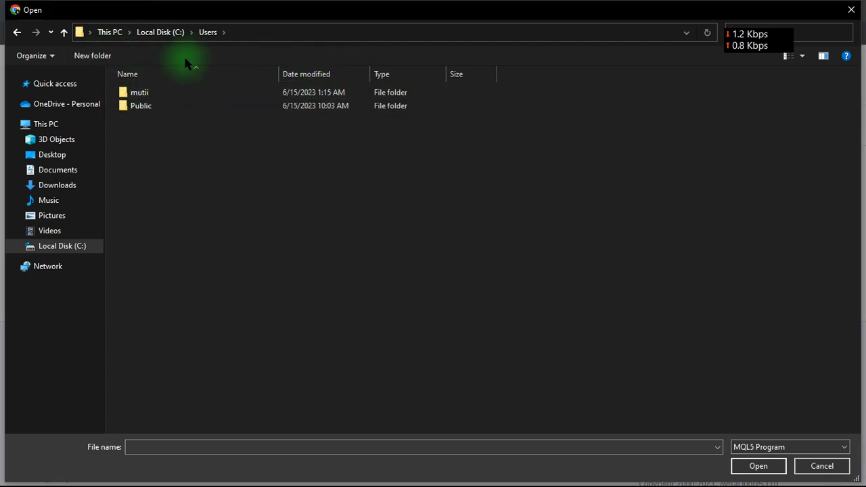
left_click(167, 96)
double_click(167, 95)
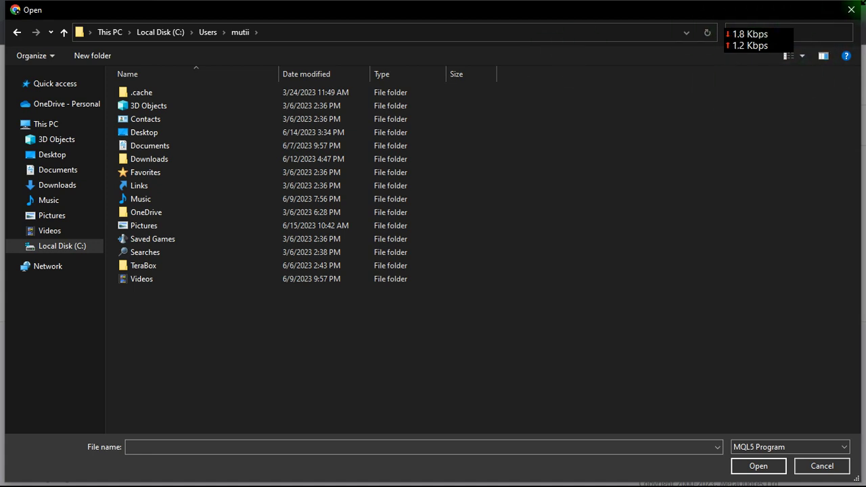
left_click(49, 60)
left_click(49, 60)
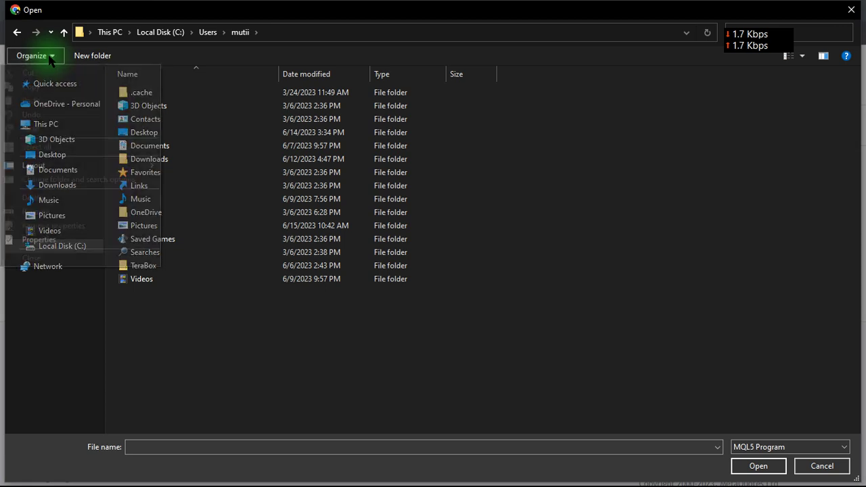
left_click(50, 59)
left_click(630, 288)
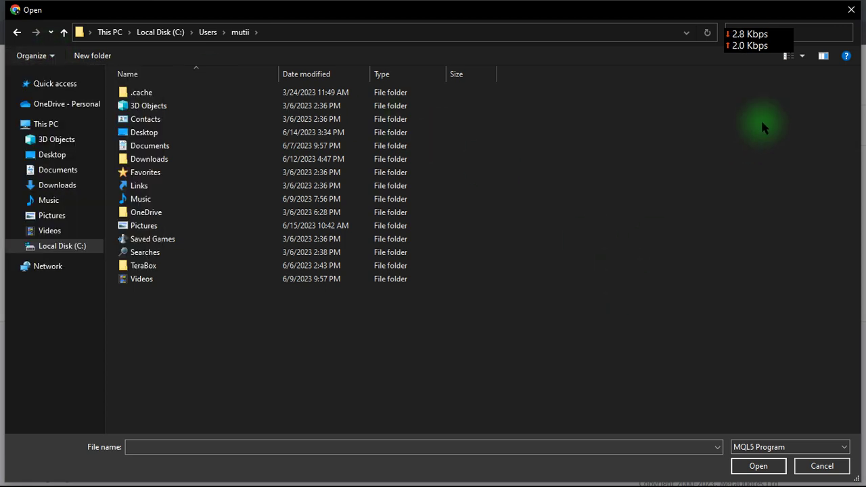
left_click(852, 10)
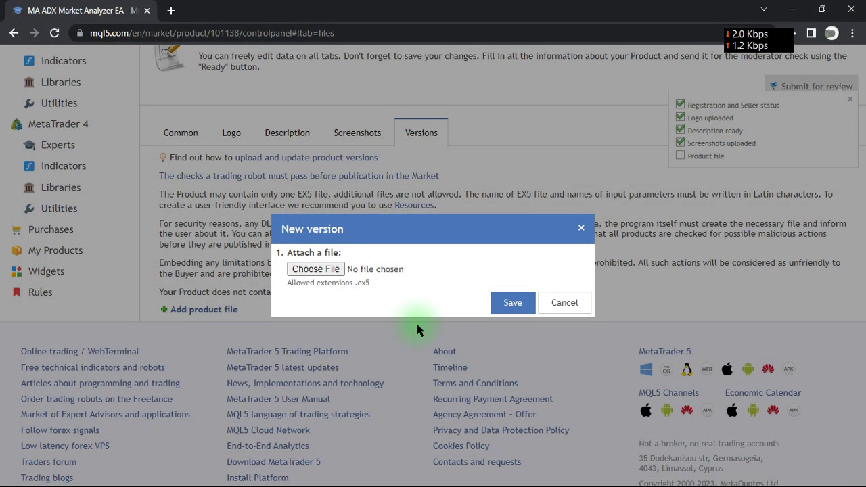
left_click(561, 303)
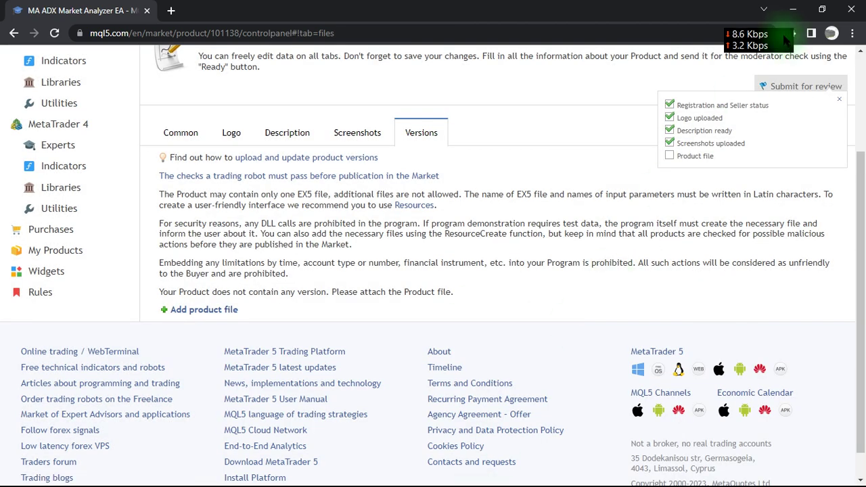
Minimize Chrome and open the personal user folder under C:\Users in File Explorer
left_click(796, 11)
mouse_move(434, 475)
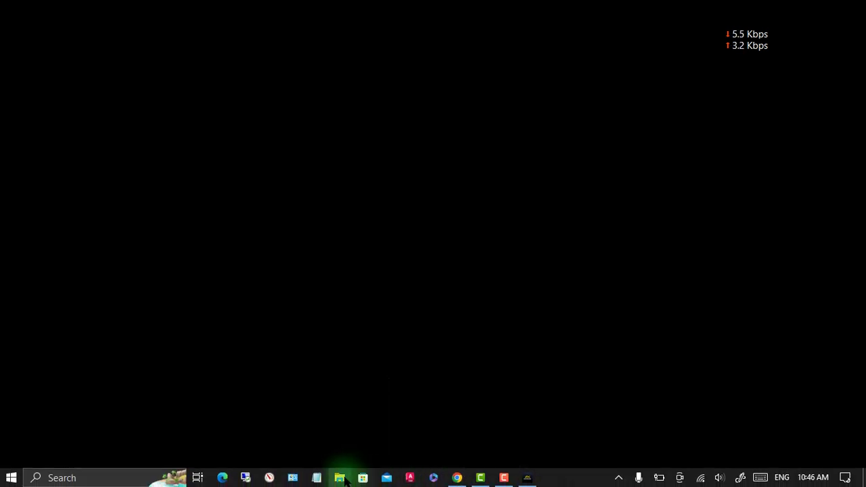
left_click(339, 478)
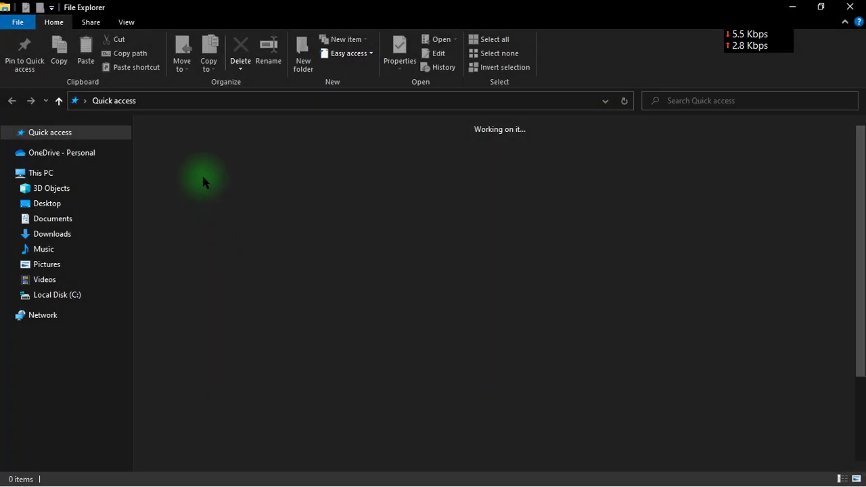
left_click(62, 294)
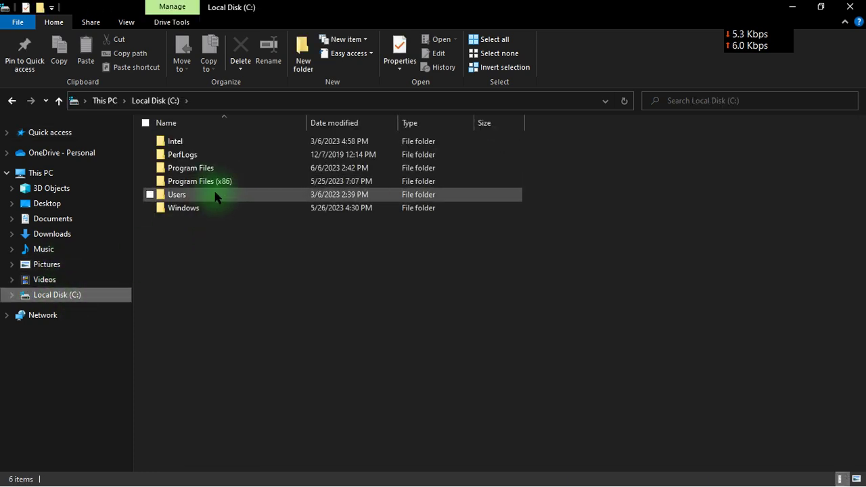
double_click(215, 194)
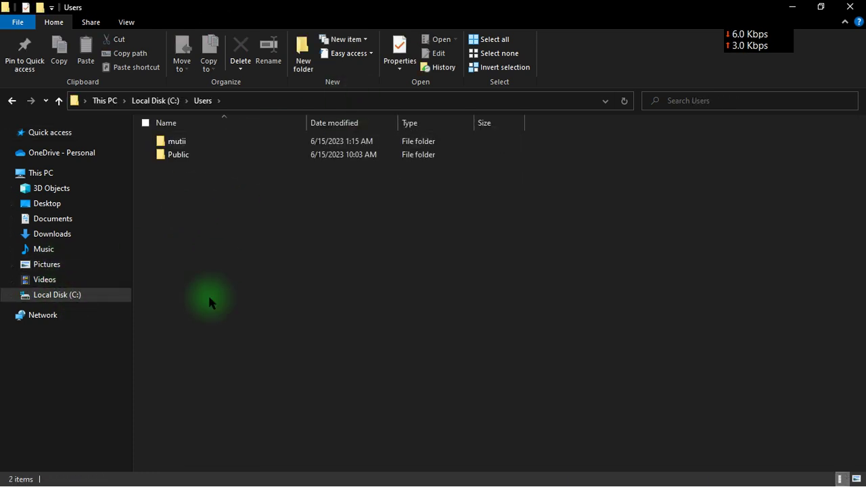
double_click(219, 142)
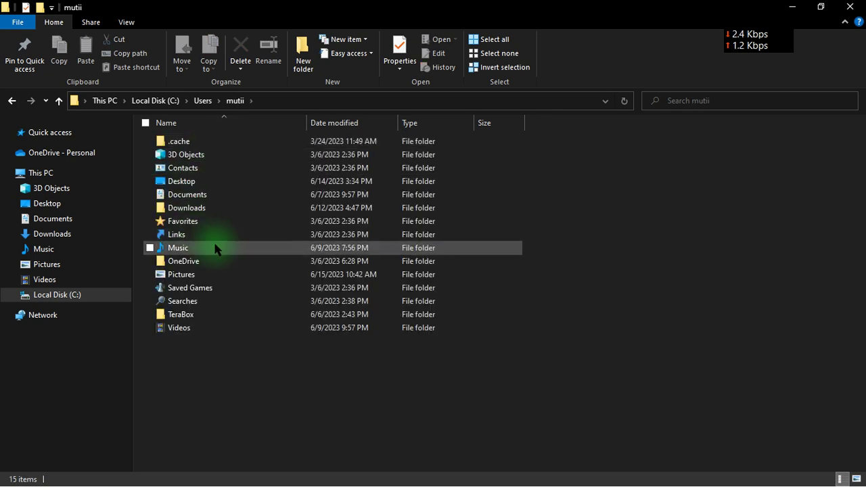
Show hidden items in the personal user folder so AppData is listed, and minimize File Explorer
left_click(127, 22)
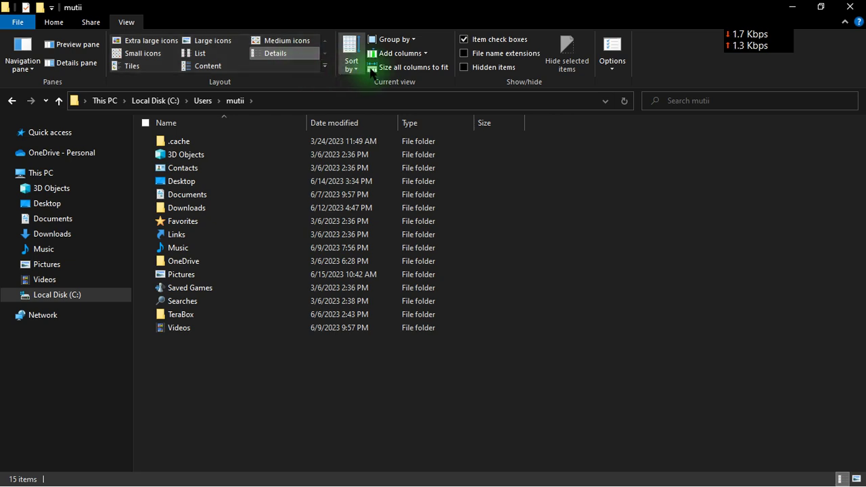
left_click(464, 68)
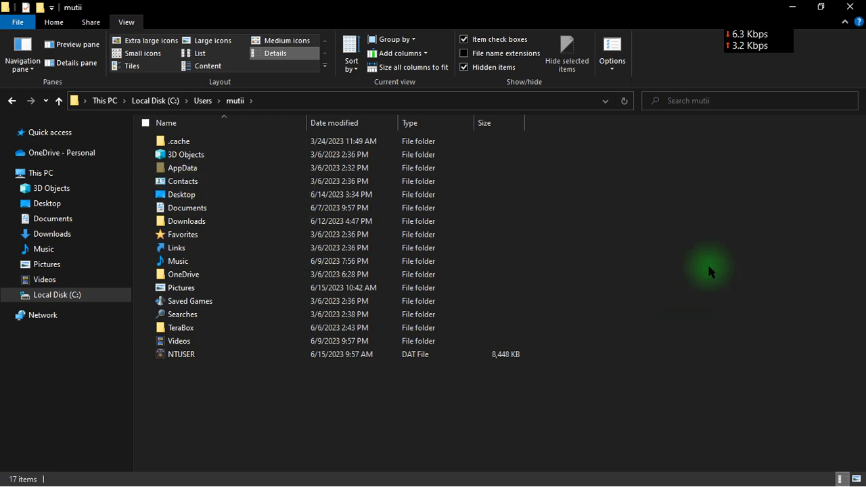
left_click(802, 8)
Switch back to Chrome and open the file chooser for adding a new product version file
mouse_move(532, 482)
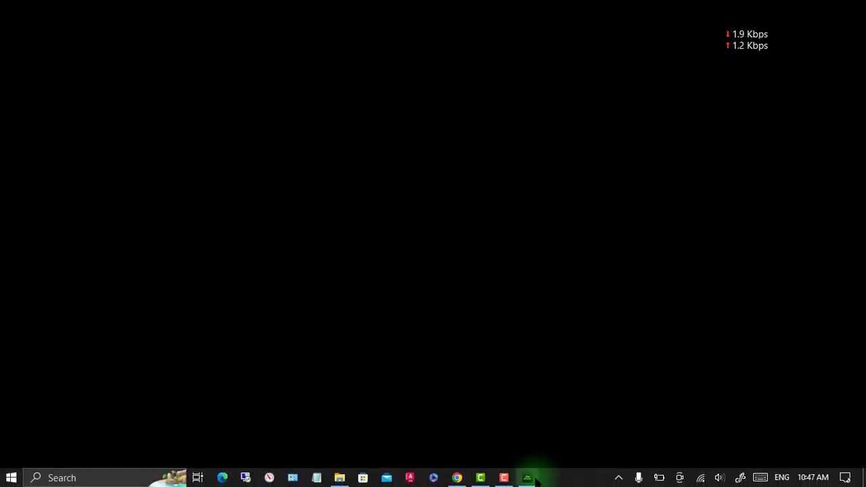
mouse_move(462, 481)
left_click(401, 407)
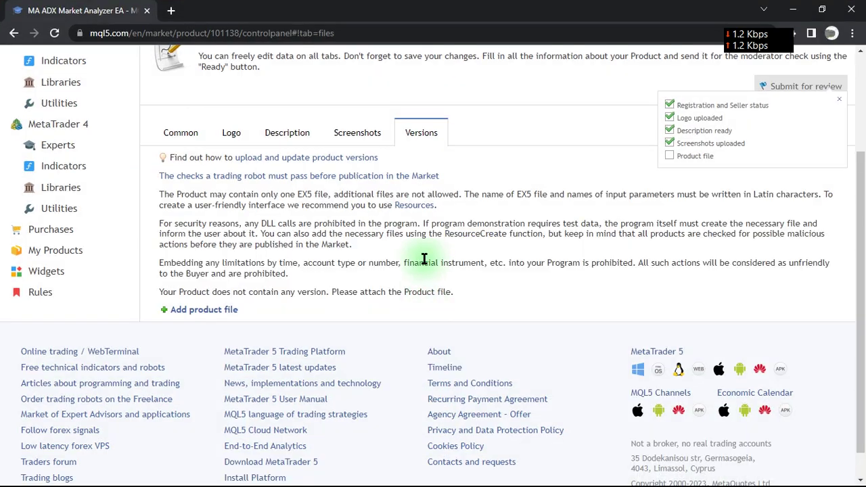
left_click(208, 311)
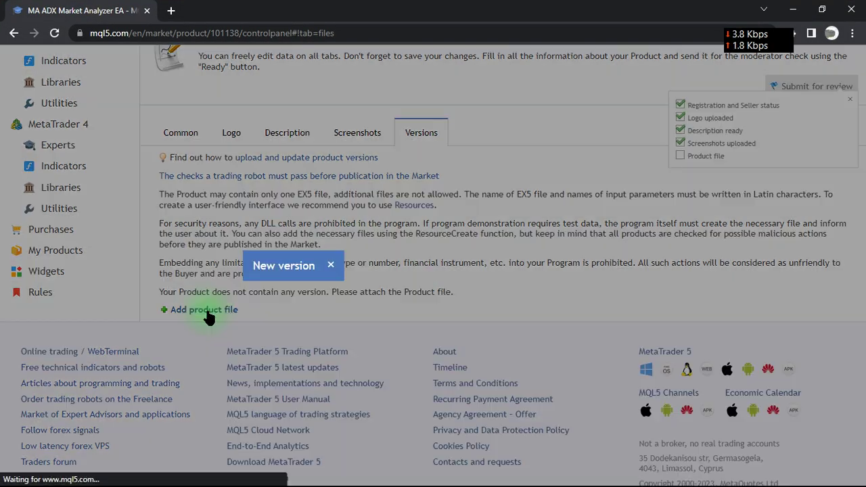
left_click(325, 269)
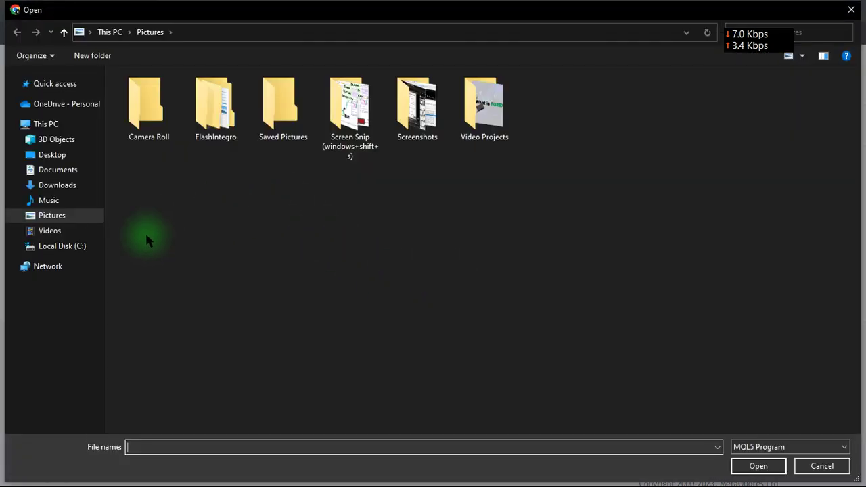
Browse from Local Disk (C:) through Users and the personal user folder to AppData\Roaming
left_click(82, 246)
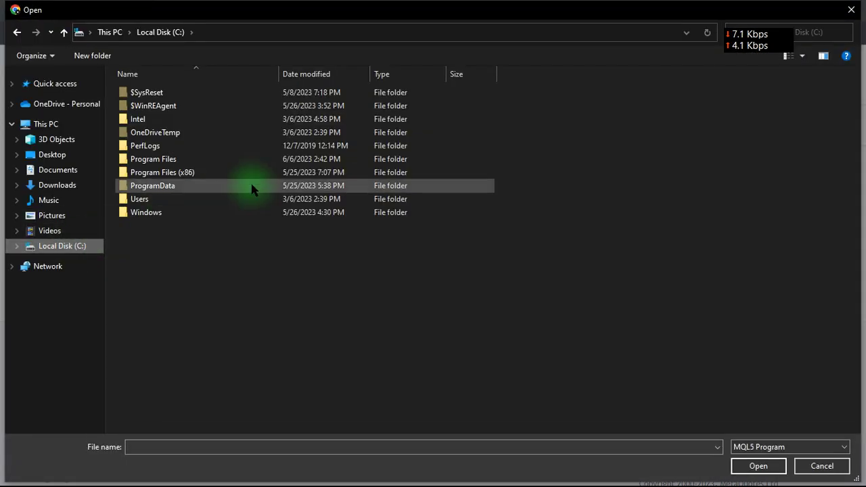
double_click(166, 199)
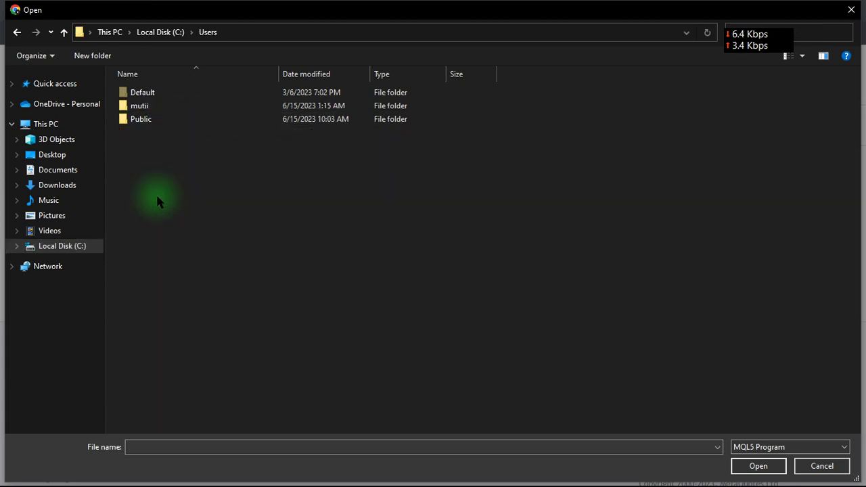
left_click(167, 111)
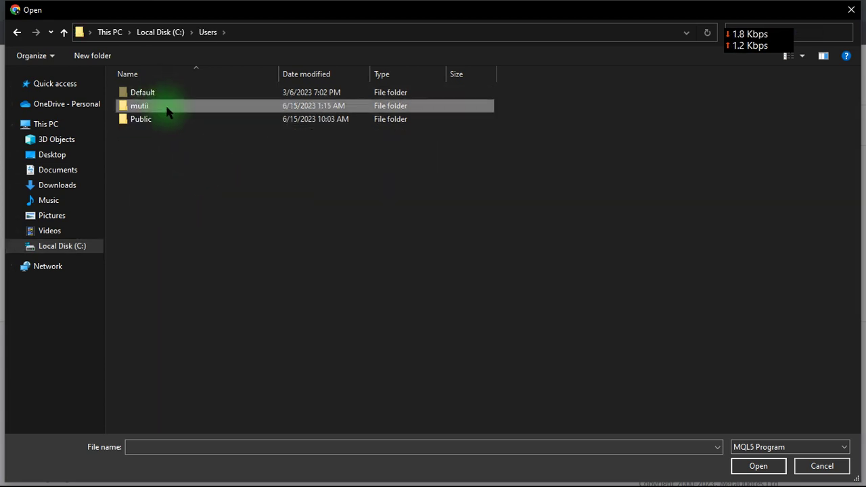
double_click(167, 111)
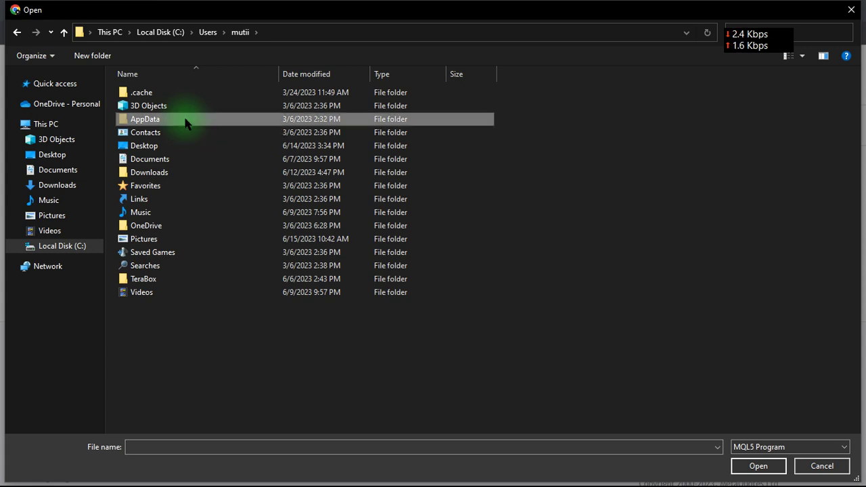
double_click(186, 120)
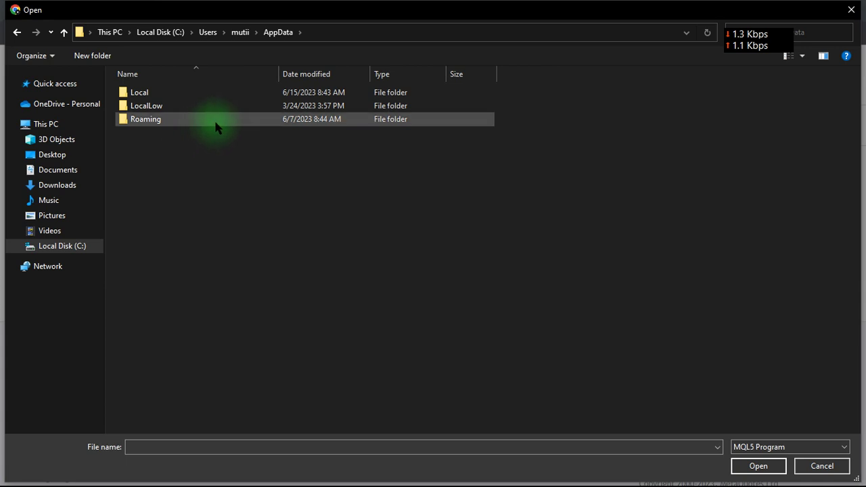
double_click(208, 122)
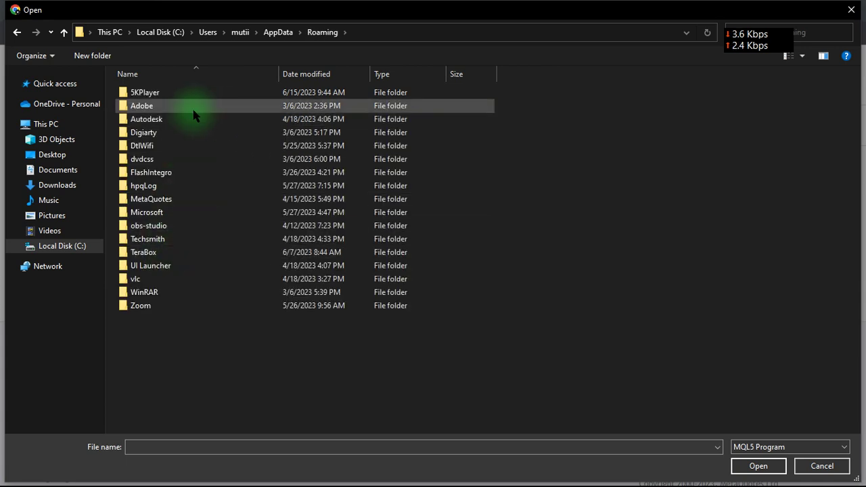
Go back up to the personal user folder and reopen AppData\Roaming
left_click(279, 32)
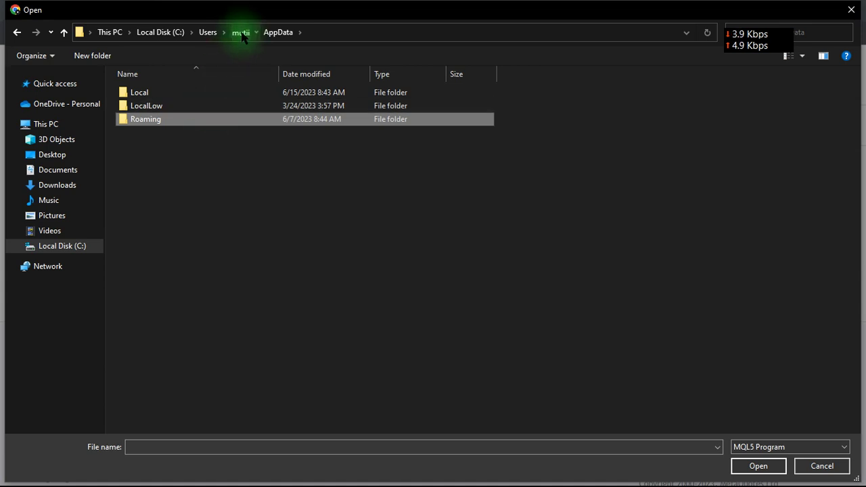
left_click(240, 32)
left_click(169, 147)
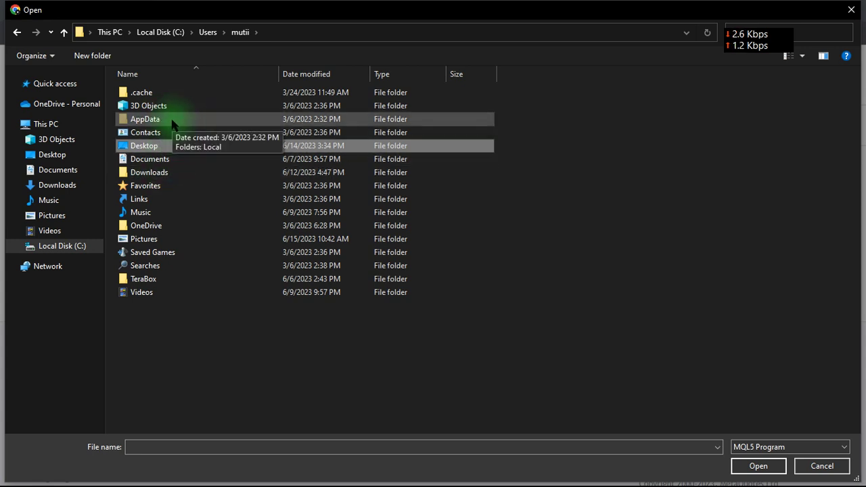
double_click(172, 120)
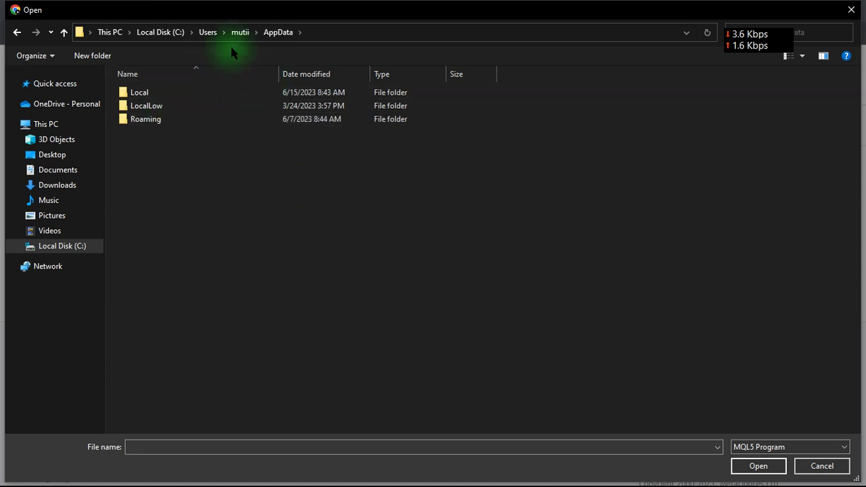
double_click(169, 120)
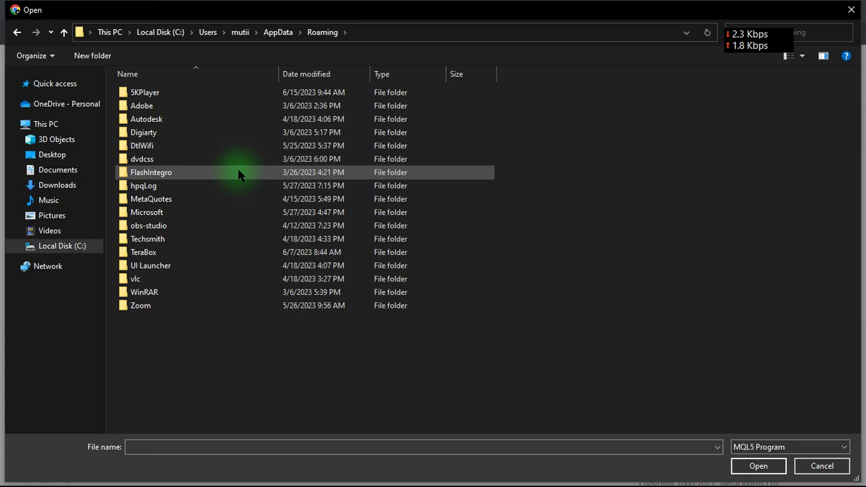
Open MetaQuotes\Terminal, the terminal folder beginning with 53785E, and its MQL5\Experts\a. ALGO-TRADING subfolder
double_click(194, 201)
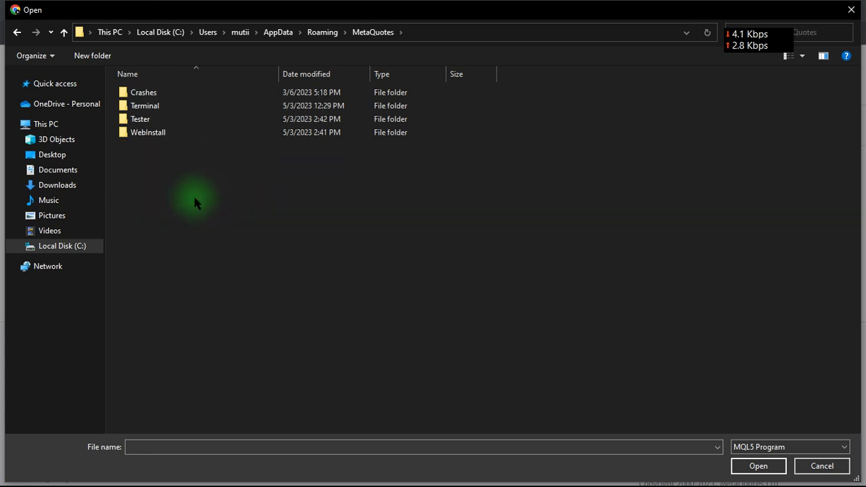
double_click(164, 104)
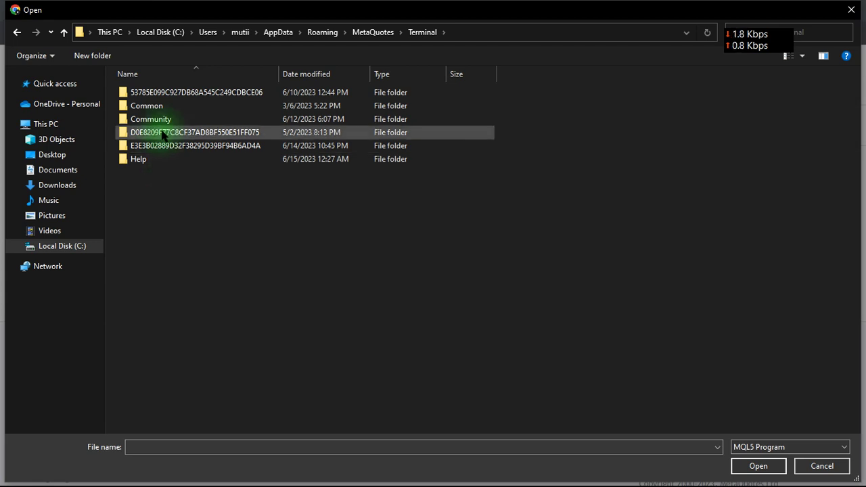
double_click(193, 96)
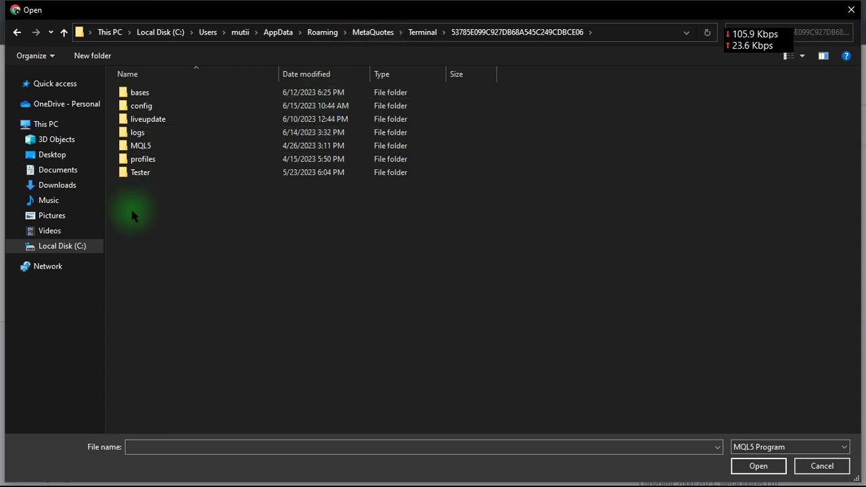
double_click(181, 146)
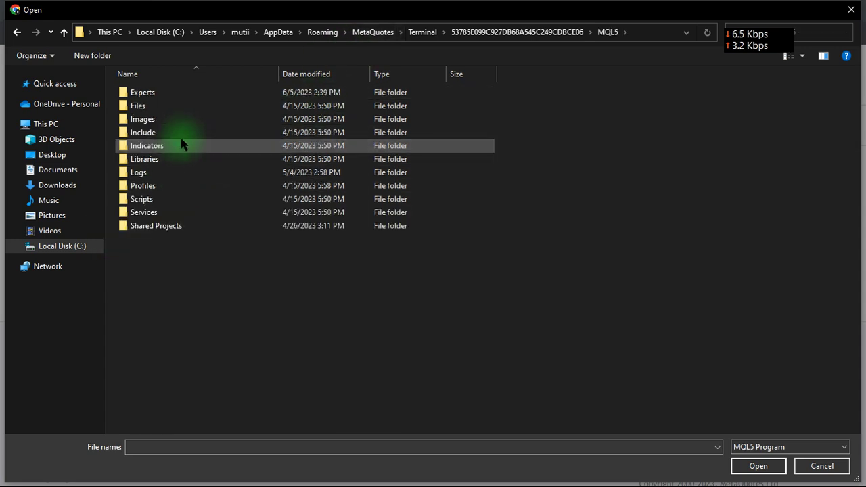
double_click(193, 97)
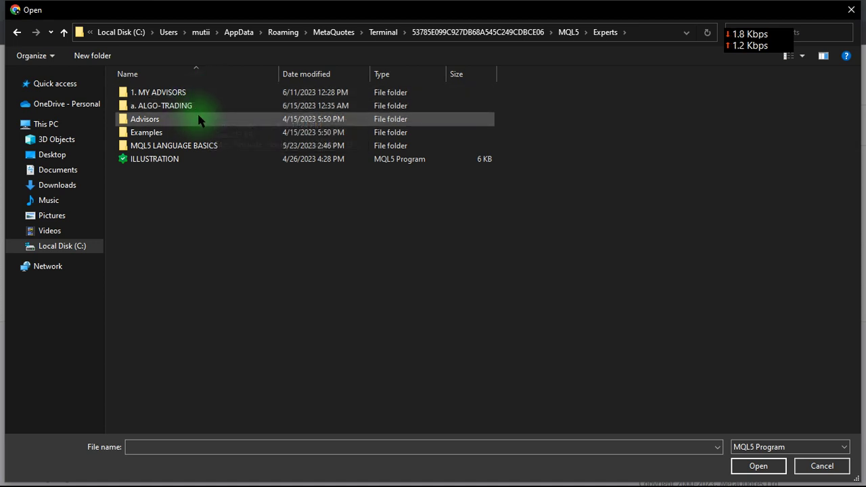
left_click(210, 112)
double_click(210, 112)
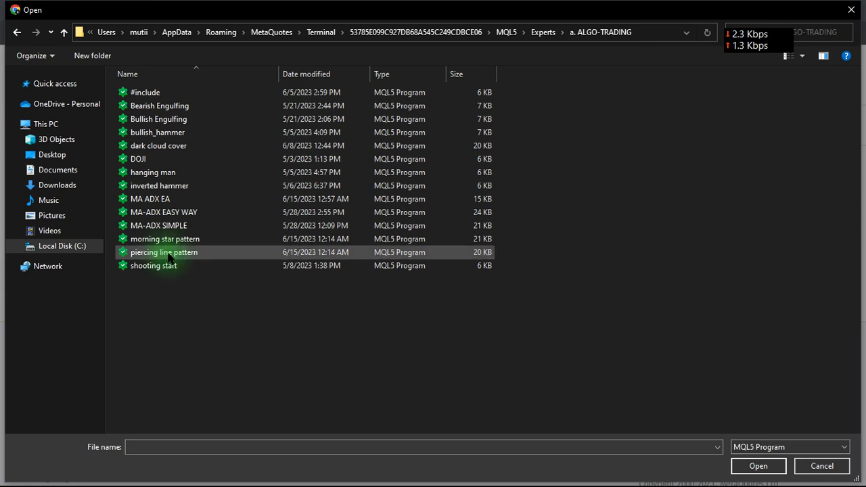
Attach MA ADX EA.ex5 as the product file and save the new version
double_click(188, 200)
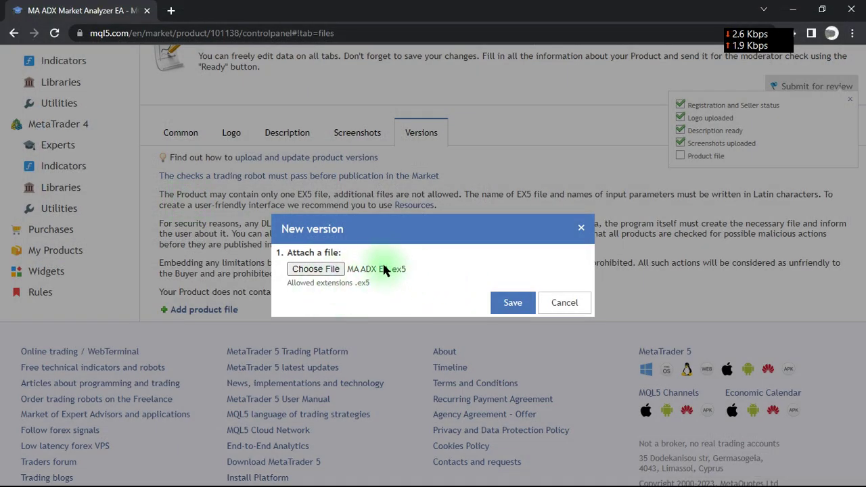
left_click(511, 305)
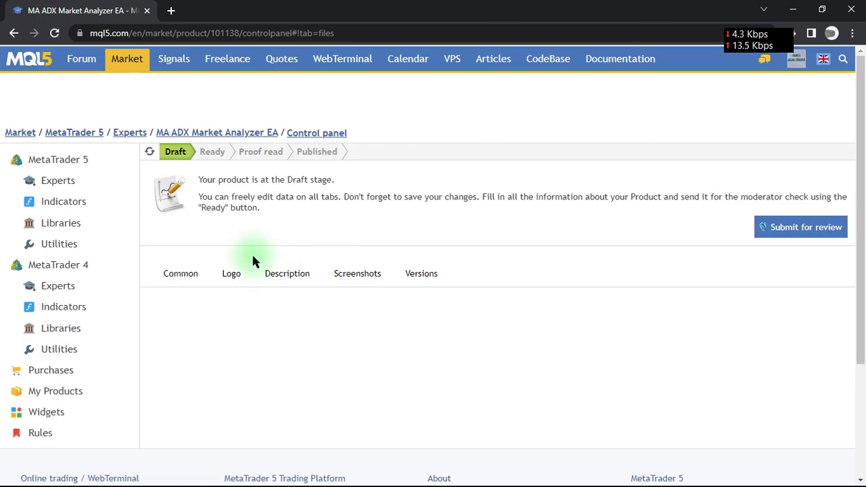
scroll(409, 350, "down", 1)
scroll(409, 350, "up", 1)
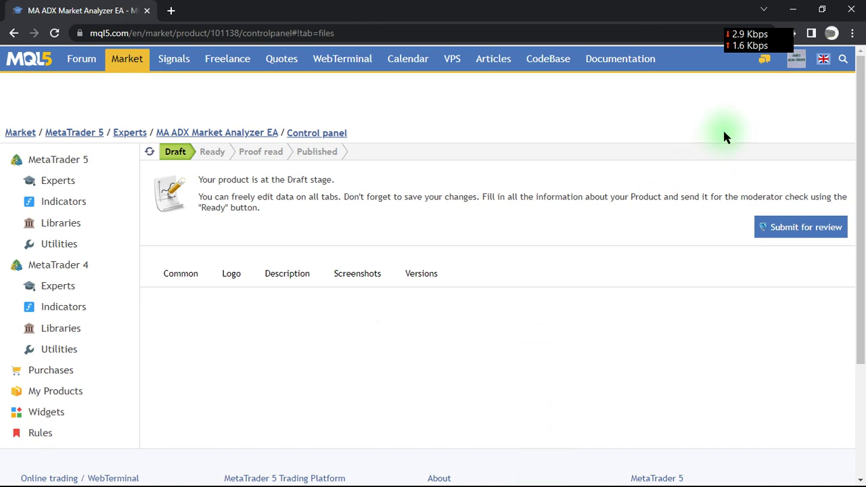
Minimize Chrome, switch to MetaTrader 5 and open the MA ADX EA.mq5 source in MetaEditor
left_click(794, 9)
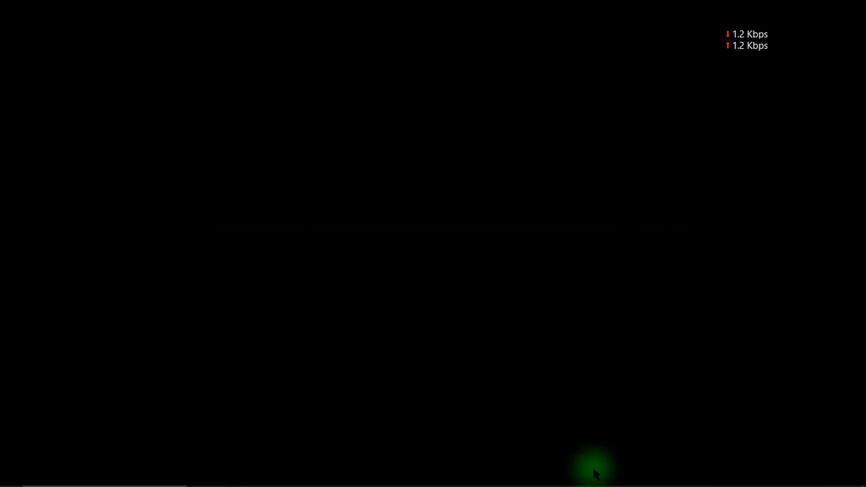
left_click(528, 478)
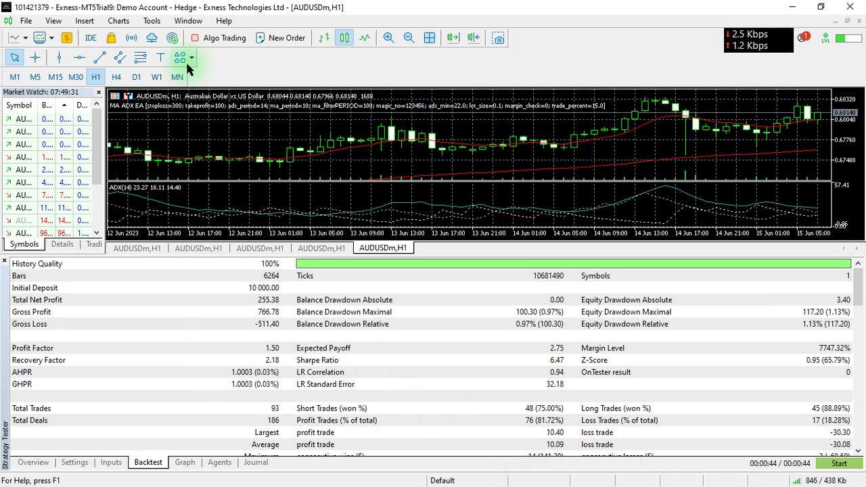
left_click(90, 42)
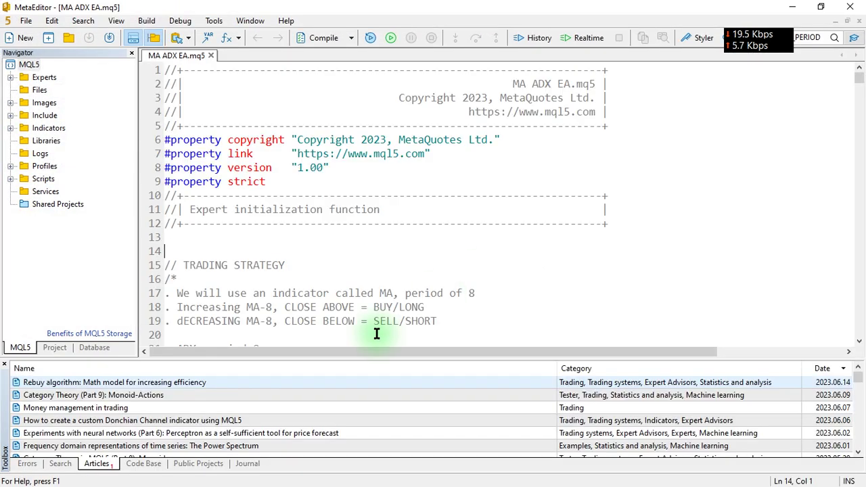
Examine the MA ADX EA.mq5 source from its header properties through the trading logic and back to the beginning
left_click(230, 110)
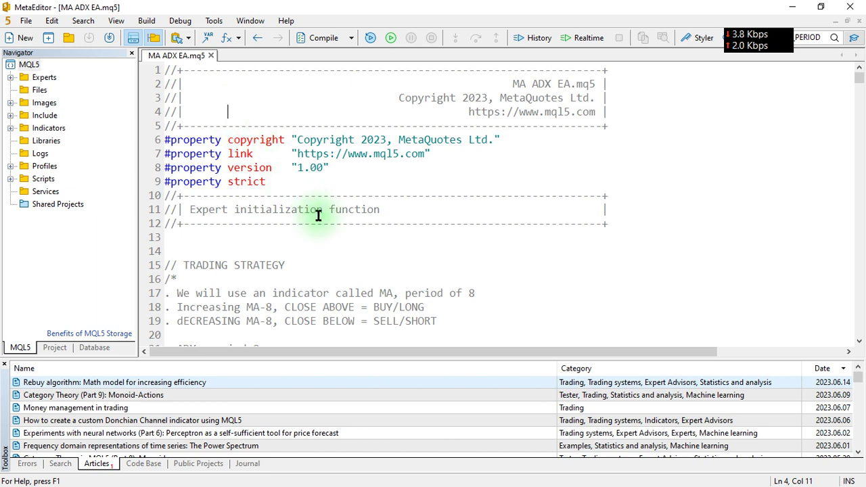
left_click(463, 233)
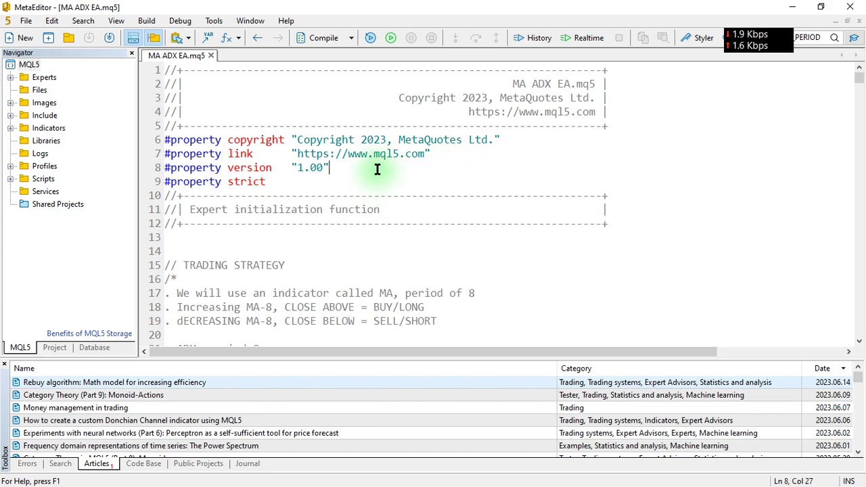
scroll(378, 169, "down", 20)
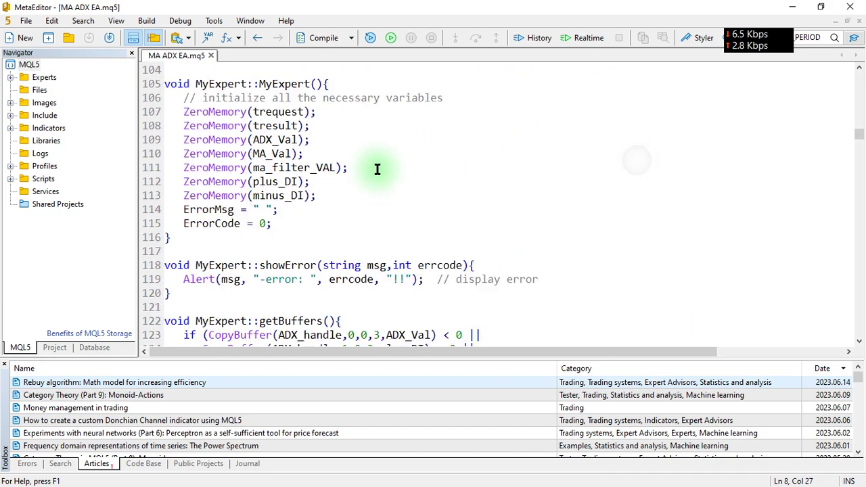
scroll(378, 169, "down", 20)
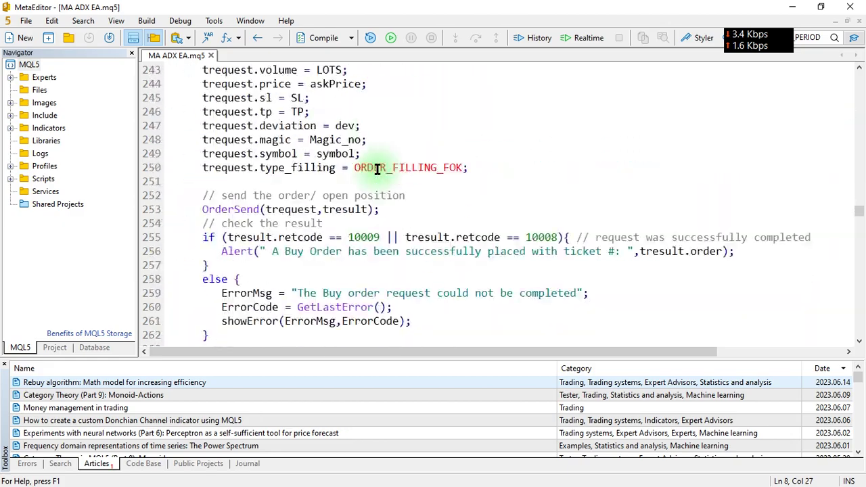
scroll(378, 169, "down", 20)
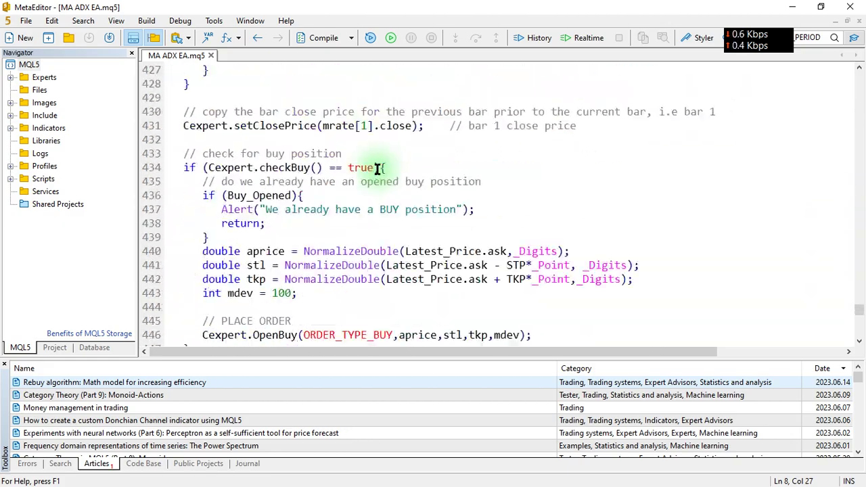
scroll(378, 169, "up", 20)
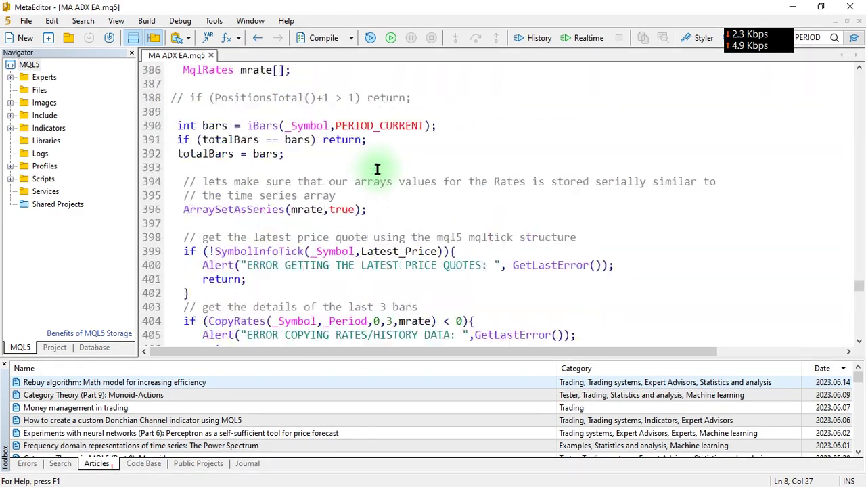
scroll(377, 169, "up", 20)
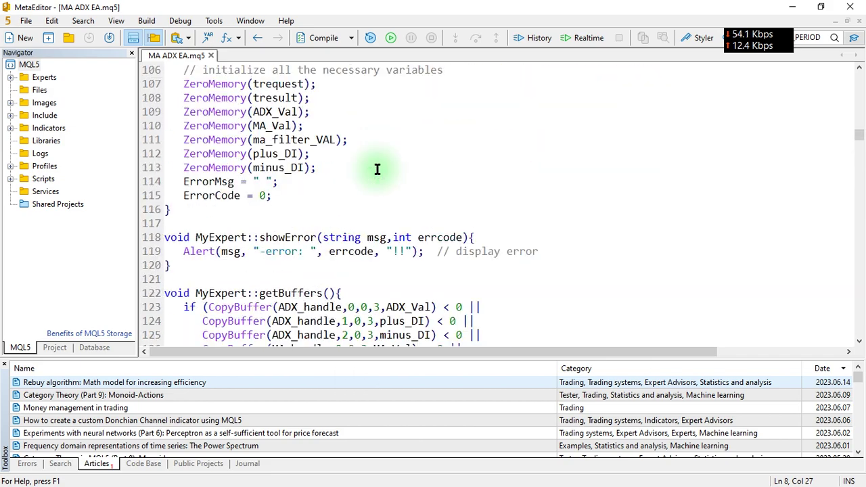
scroll(378, 169, "up", 18)
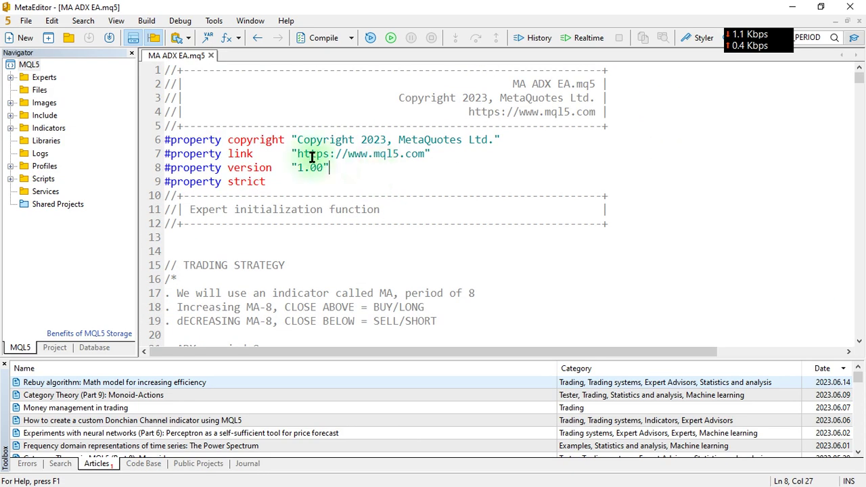
Compile the MA ADX EA.mq5 source
left_click(286, 232)
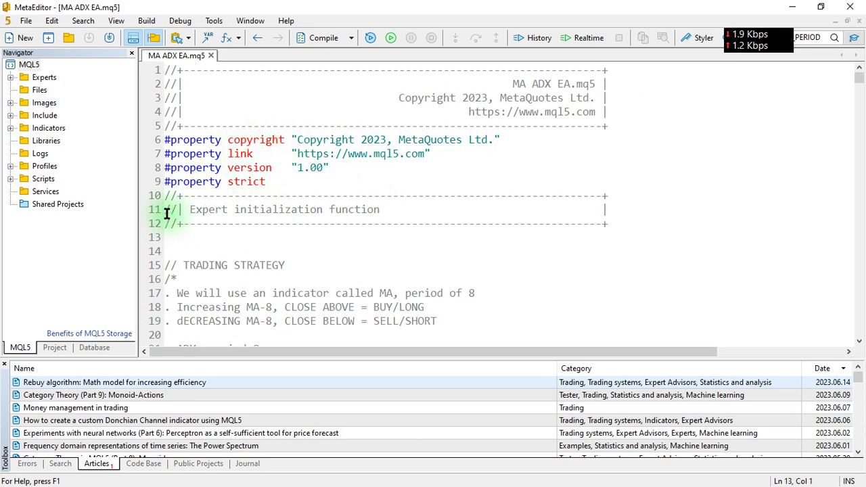
left_click(327, 41)
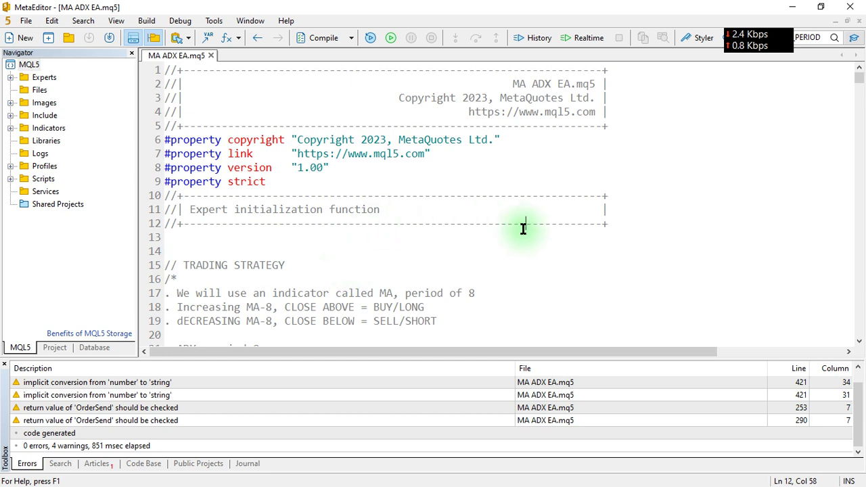
Minimize MetaEditor and MetaTrader 5, switch to Chrome and reload the MA ADX Market Analyzer EA control panel page
left_click(793, 6)
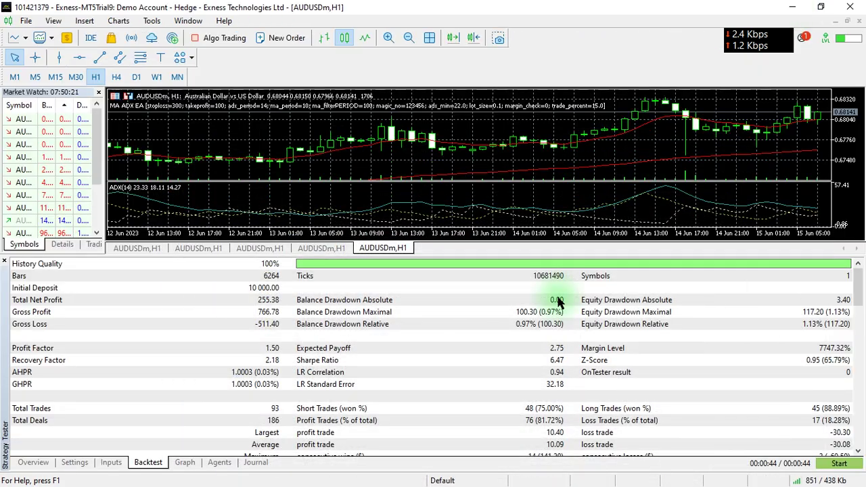
left_click(790, 8)
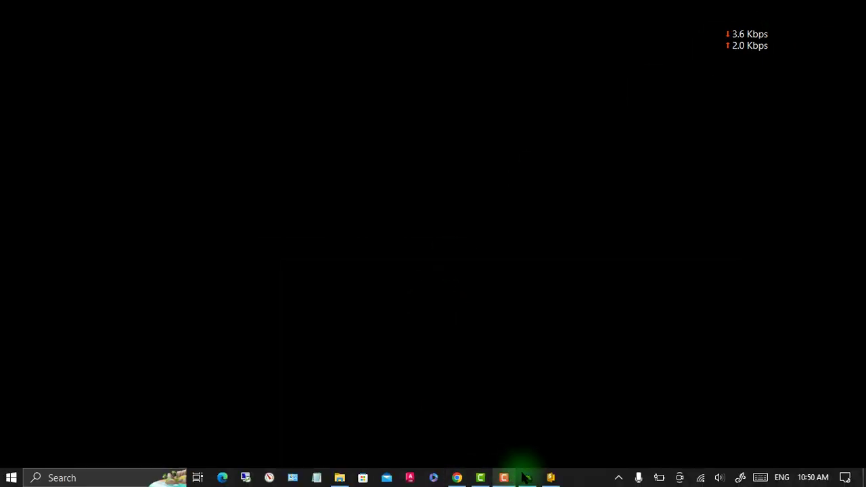
left_click(457, 478)
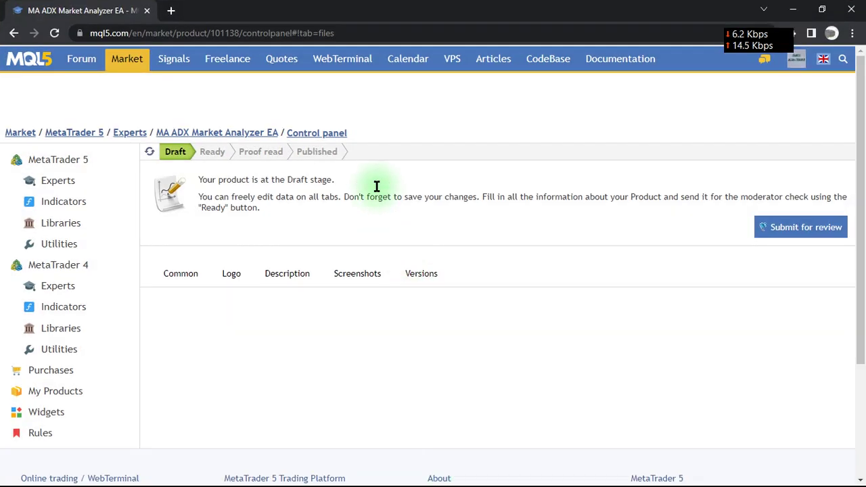
left_click(54, 34)
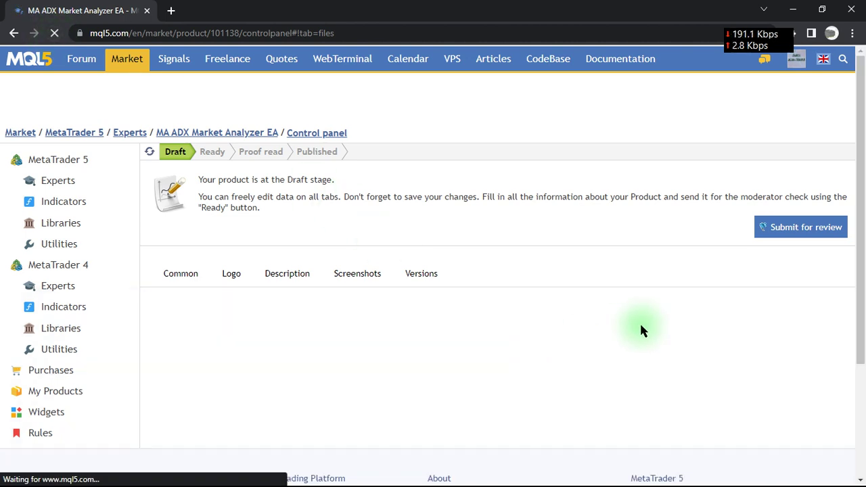